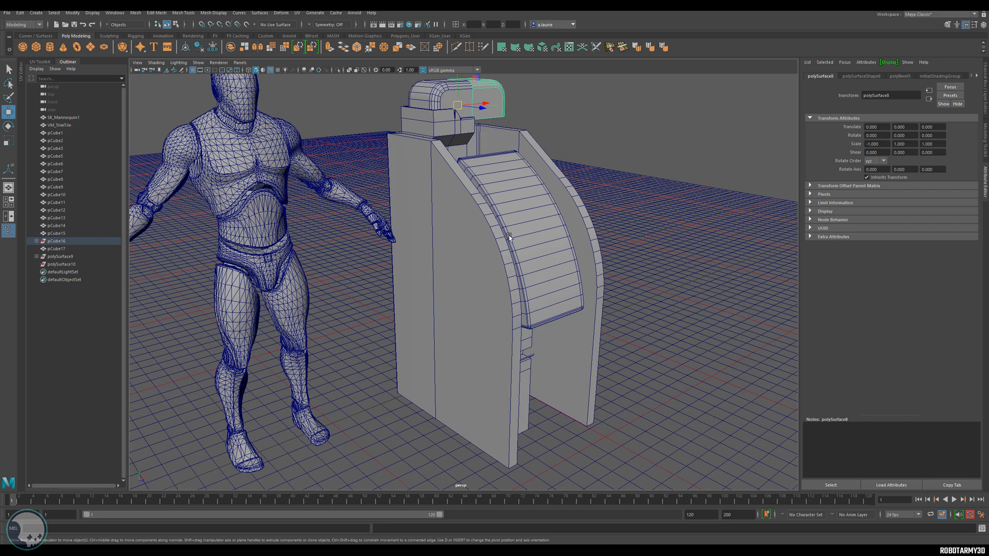
Step: Examine the kiosk's curved front panel and side walls from several angles
{"action": "left_click_drag", "start_coordinate": [509, 237], "coordinate": [449, 207], "text": "alt"}
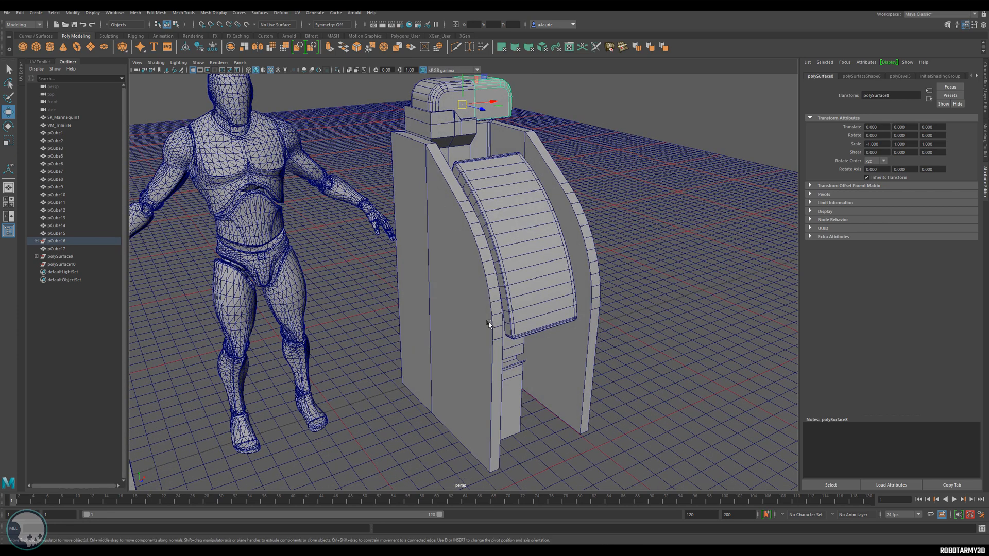
{"action": "left_click_drag", "start_coordinate": [493, 215], "coordinate": [486, 141], "text": "alt"}
{"action": "scroll", "coordinate": [490, 211], "scroll_direction": "up", "scroll_amount": 5}
{"action": "left_click", "coordinate": [513, 200]}
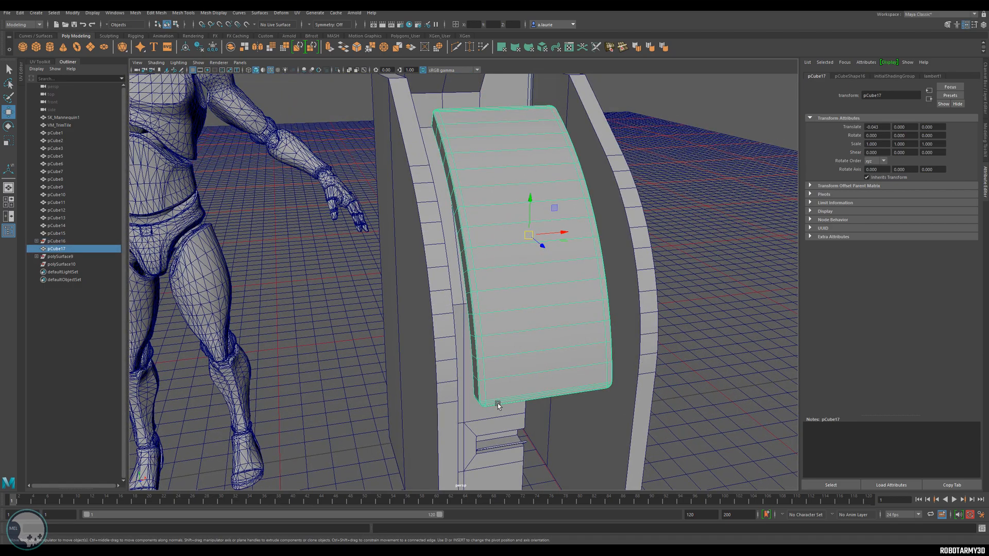
{"action": "left_click_drag", "start_coordinate": [449, 137], "coordinate": [468, 197], "text": "alt"}
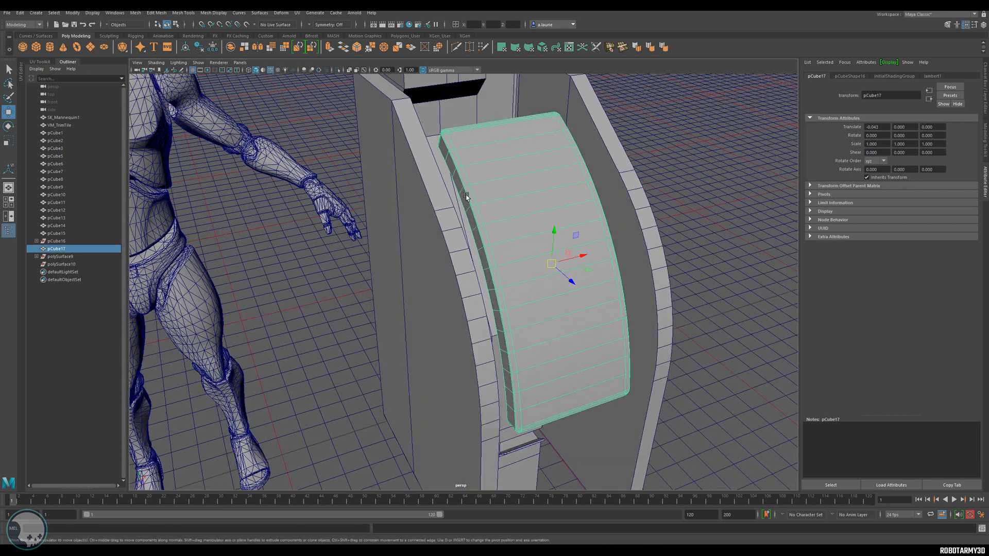
{"action": "scroll", "coordinate": [503, 305], "scroll_direction": "down", "scroll_amount": 5}
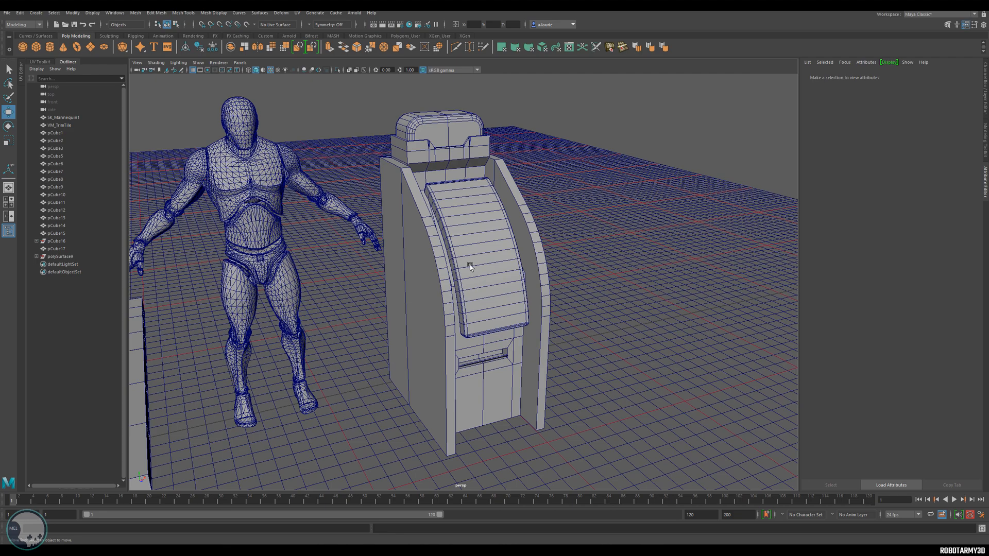
{"action": "left_click_drag", "start_coordinate": [477, 295], "coordinate": [414, 196], "text": "alt"}
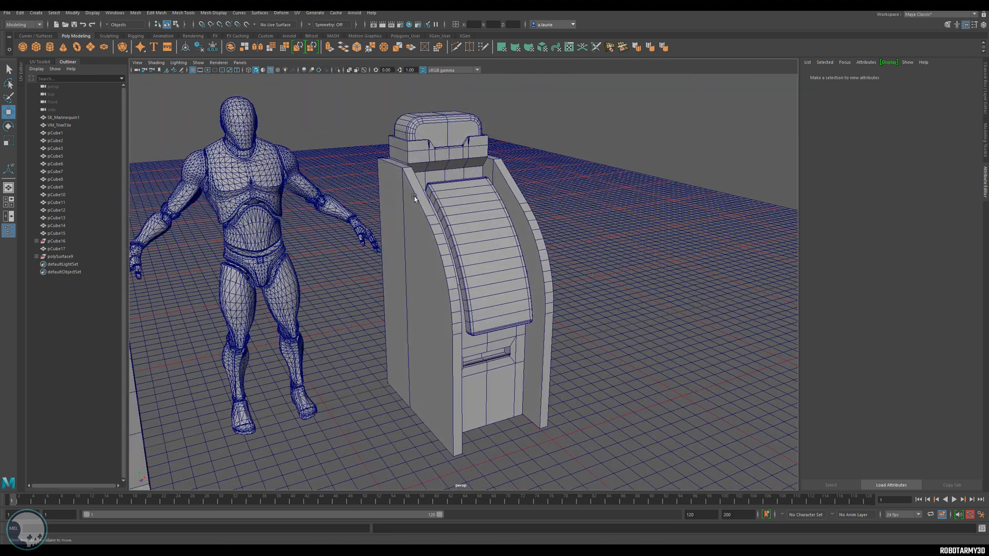
Step: Open the Apply Color options, place the window clear of the kiosk, and bring up the colour picker
{"action": "left_click", "coordinate": [214, 13]}
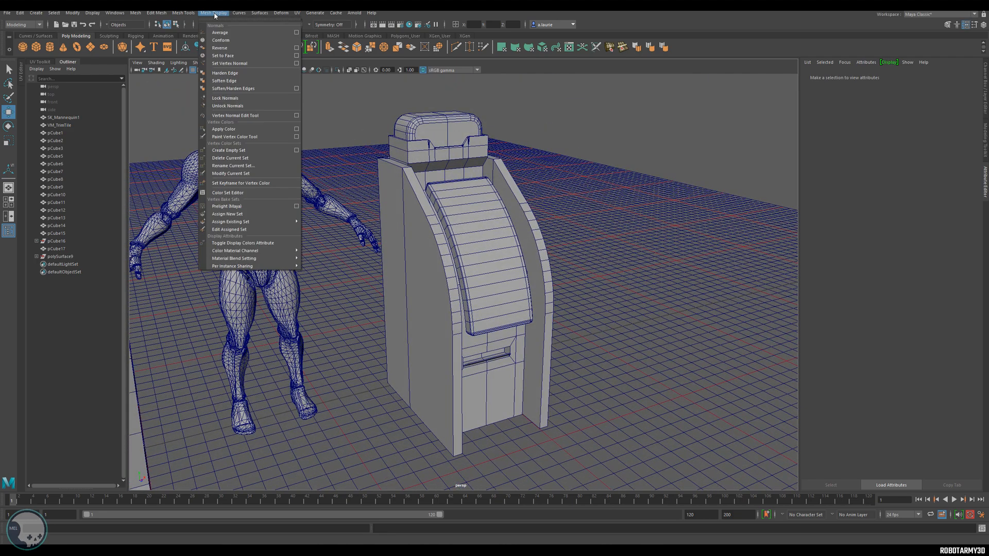
{"action": "left_click", "coordinate": [297, 130]}
{"action": "left_click_drag", "start_coordinate": [499, 138], "coordinate": [247, 138]}
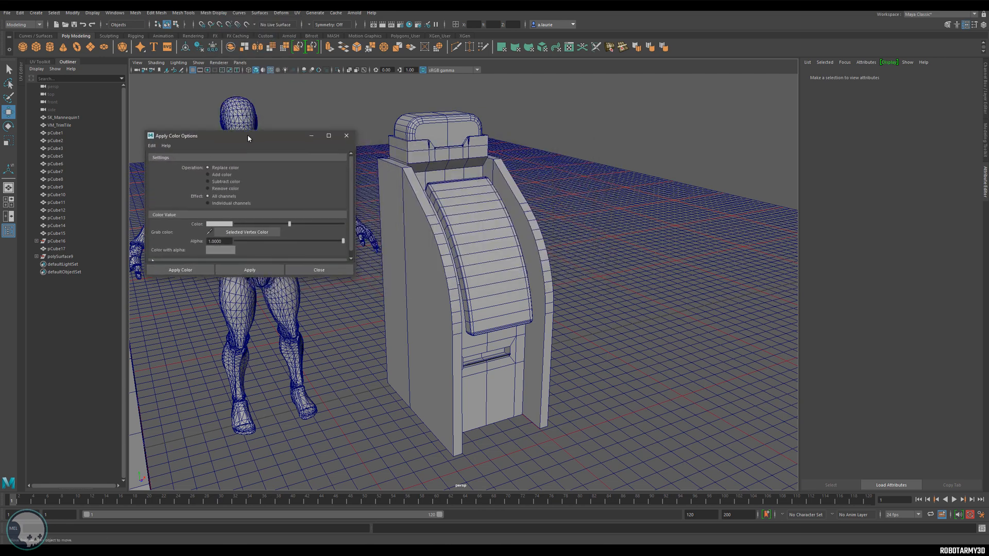
{"action": "left_click", "coordinate": [215, 224]}
{"action": "left_click", "coordinate": [225, 225]}
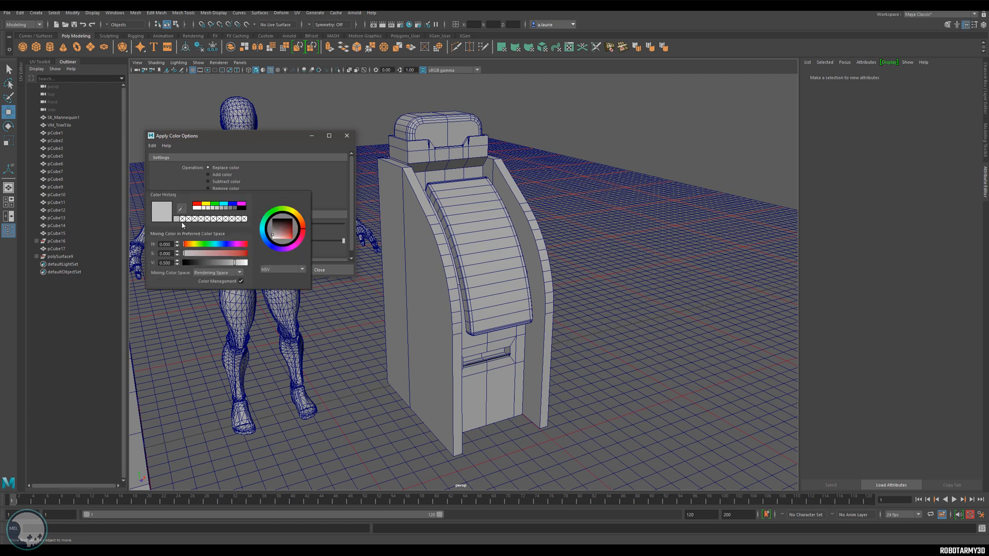
Step: Select the narrow edge faces running along the curved front of both side walls
{"action": "scroll", "coordinate": [437, 218], "scroll_direction": "up", "scroll_amount": 6}
{"action": "right_click_drag", "start_coordinate": [422, 196], "coordinate": [423, 209]}
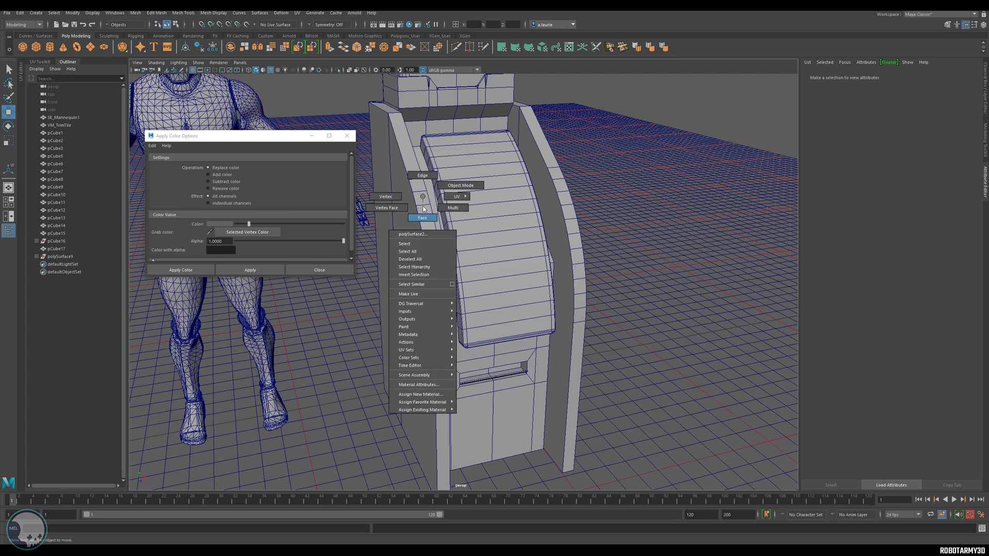
{"action": "double_click", "coordinate": [418, 189]}
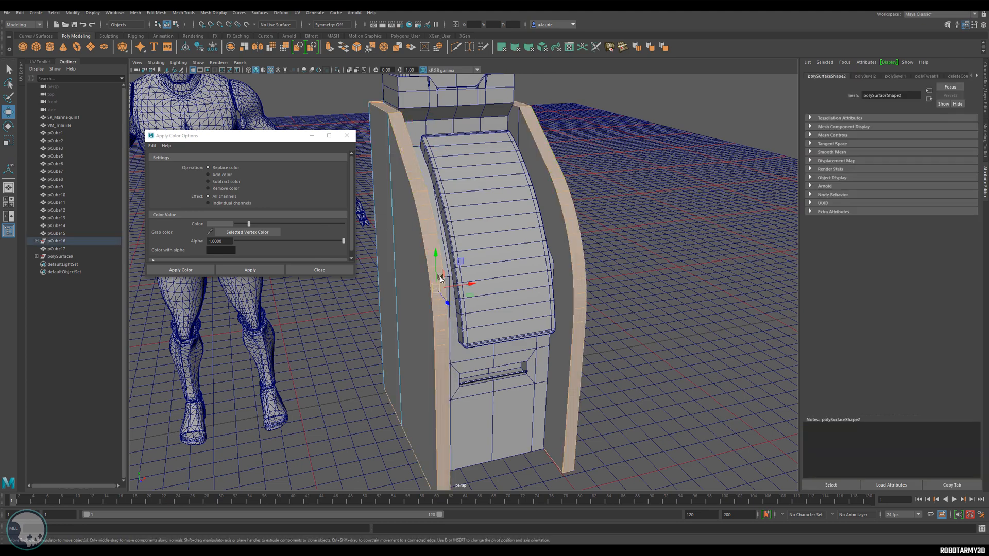
{"action": "left_click_drag", "start_coordinate": [440, 278], "coordinate": [592, 477], "text": "alt"}
{"action": "left_click_drag", "start_coordinate": [432, 385], "coordinate": [207, 265], "text": "alt"}
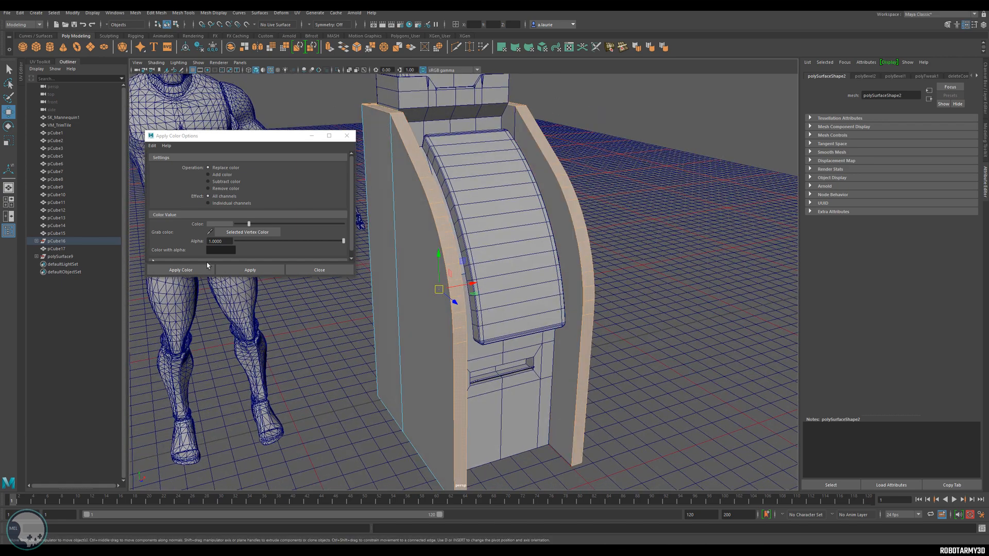
Step: Choose a light grey with value 0.671 and apply it as vertex colour to the selected edge faces
{"action": "left_click", "coordinate": [215, 224]}
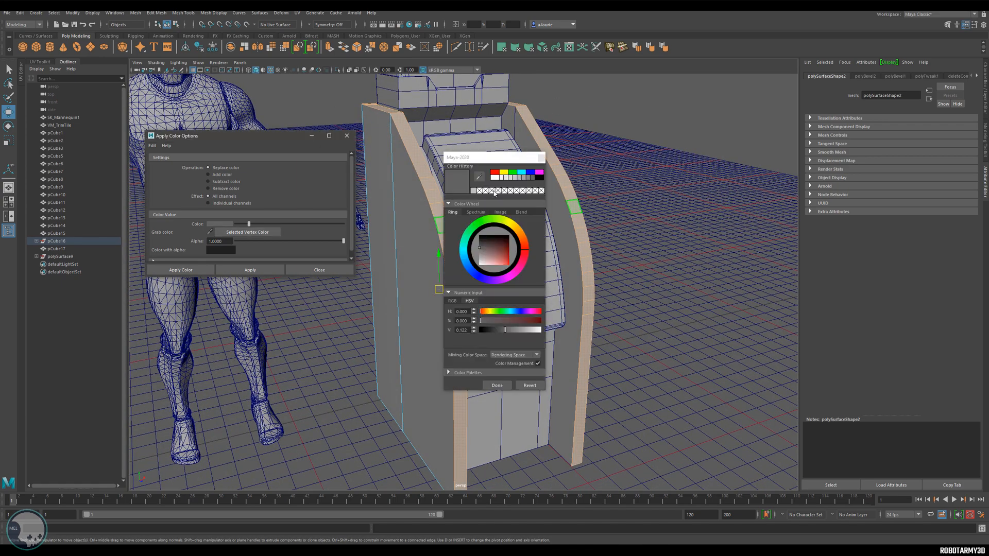
{"action": "left_click", "coordinate": [505, 178]}
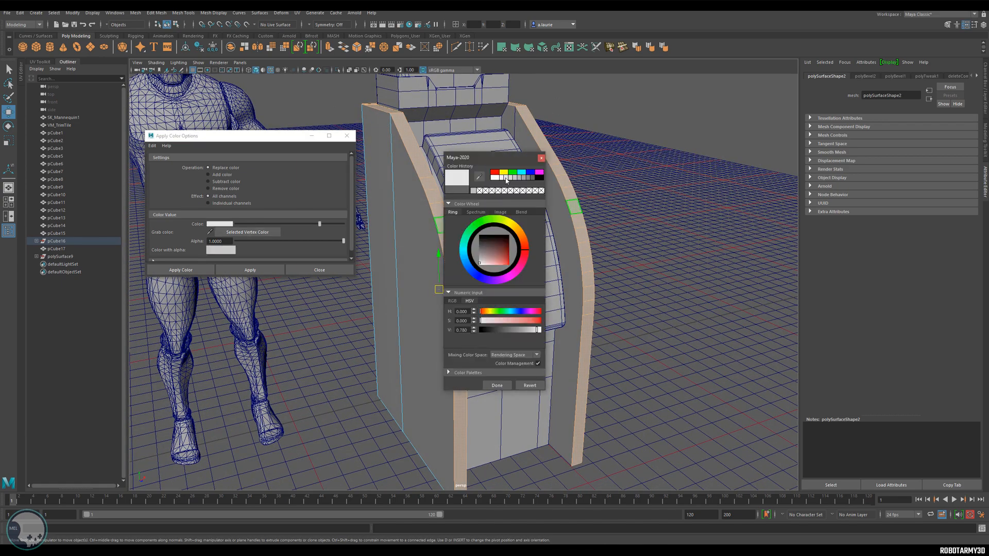
{"action": "left_click", "coordinate": [510, 178]}
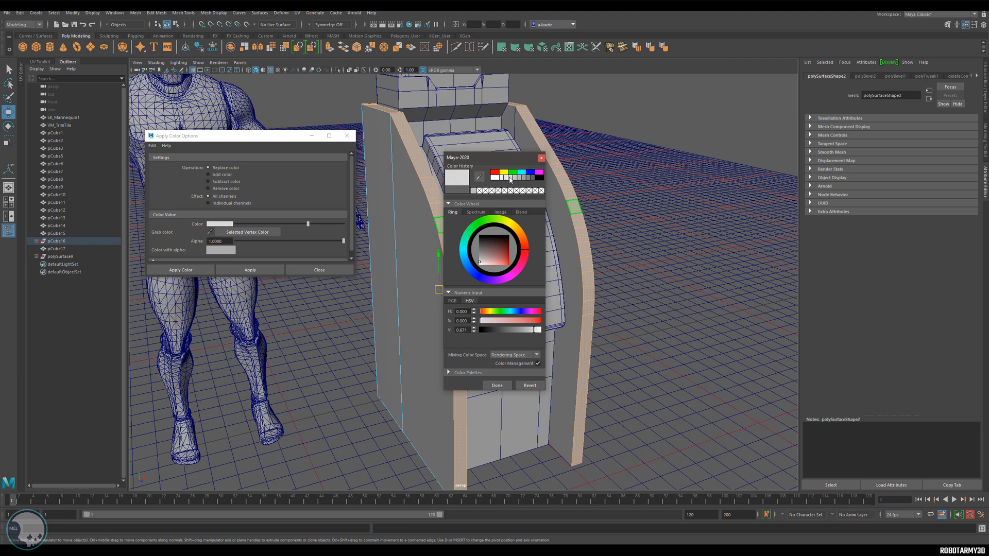
{"action": "left_click", "coordinate": [496, 385]}
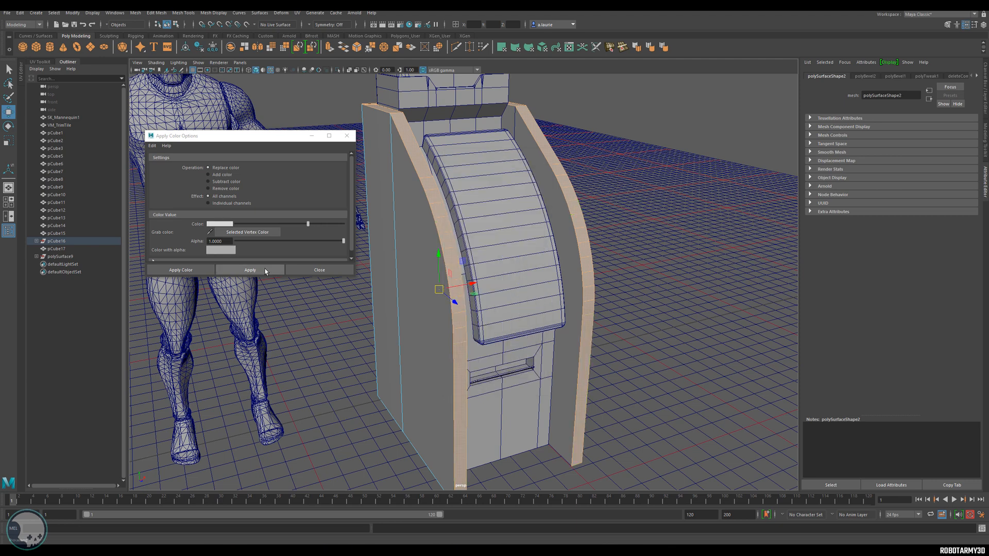
{"action": "left_click", "coordinate": [250, 270]}
Step: Apply the same light grey vertex colour to the rounded cap on top of the kiosk
{"action": "scroll", "coordinate": [496, 265], "scroll_direction": "up", "scroll_amount": 3}
{"action": "middle_click_drag", "start_coordinate": [496, 265], "coordinate": [500, 296], "text": "alt"}
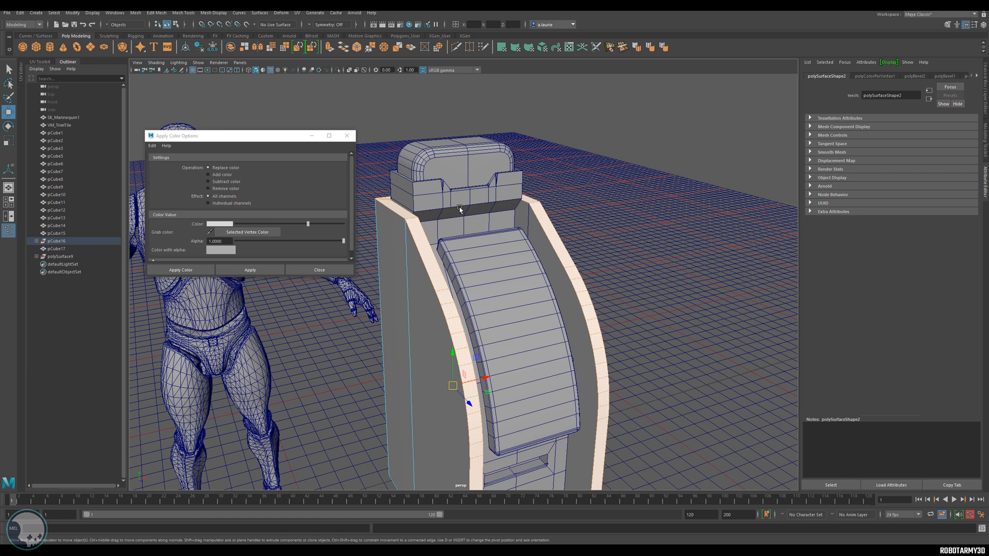
{"action": "left_click", "coordinate": [455, 163]}
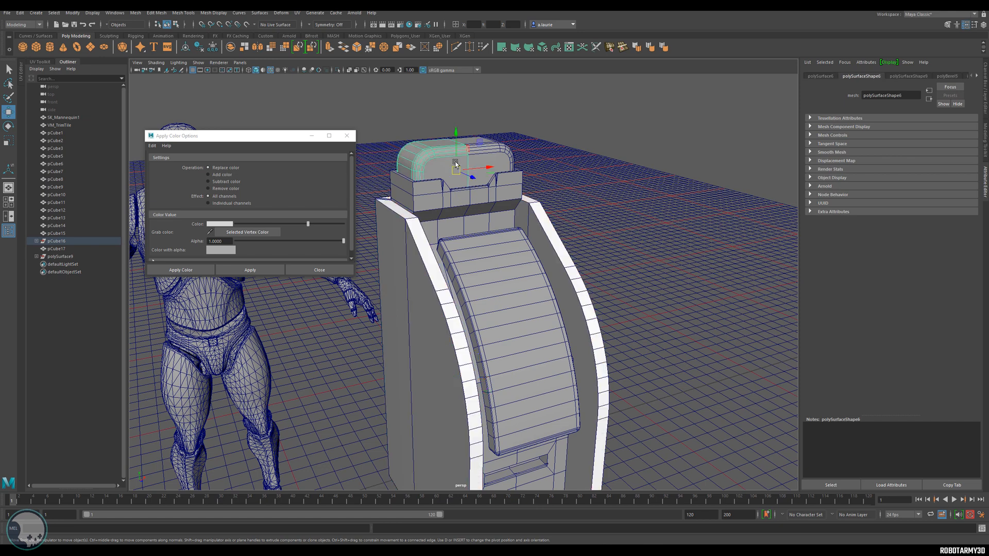
{"action": "left_click", "coordinate": [249, 270]}
Step: Select the side faces of the curved front panel, grow the selection over its bevelled rim, and apply the light grey colour
{"action": "middle_click_drag", "start_coordinate": [503, 301], "coordinate": [510, 210], "text": "alt"}
{"action": "left_click", "coordinate": [478, 207]}
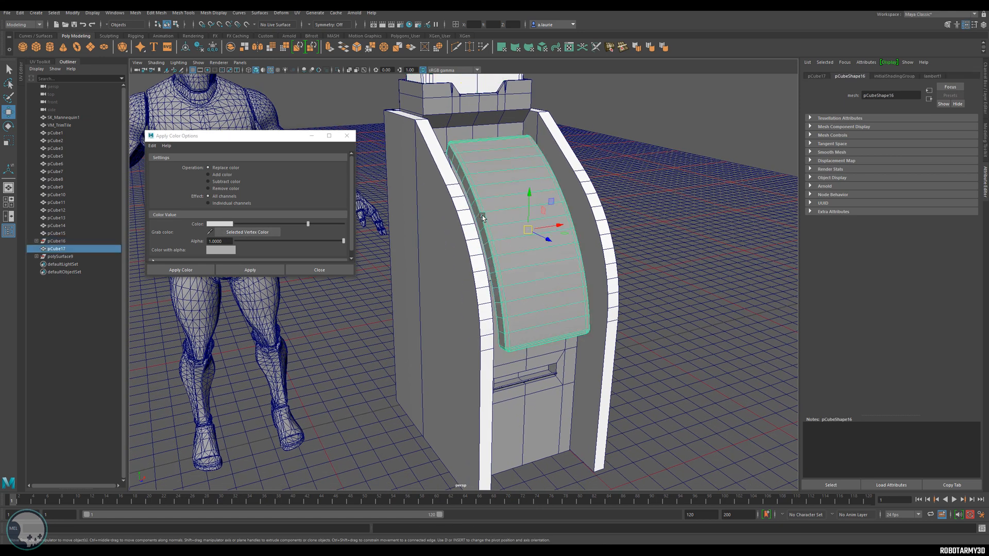
{"action": "right_click_drag", "start_coordinate": [481, 215], "coordinate": [534, 215]}
{"action": "left_click", "coordinate": [479, 225]}
{"action": "double_click", "coordinate": [486, 238]}
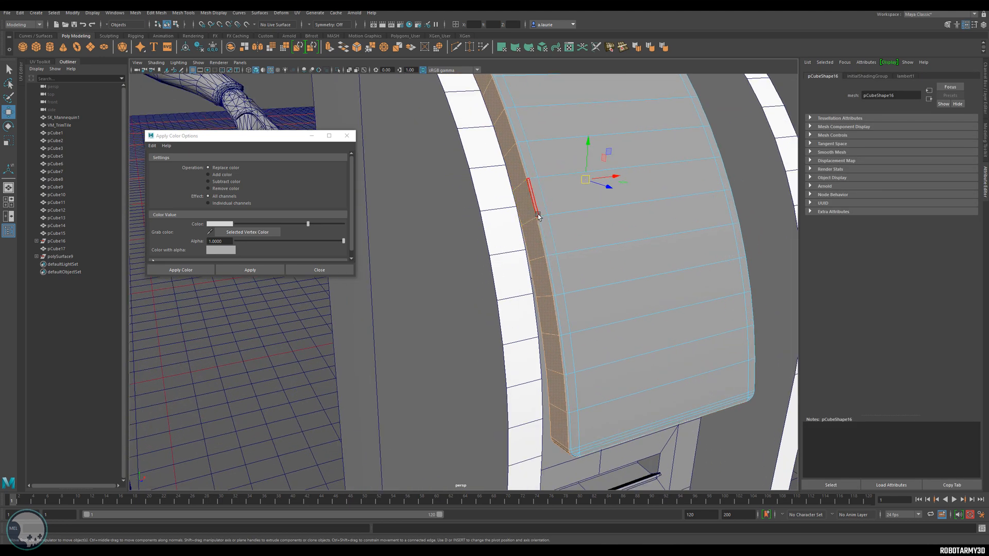
{"action": "scroll", "coordinate": [537, 216], "scroll_direction": "up", "scroll_amount": 2}
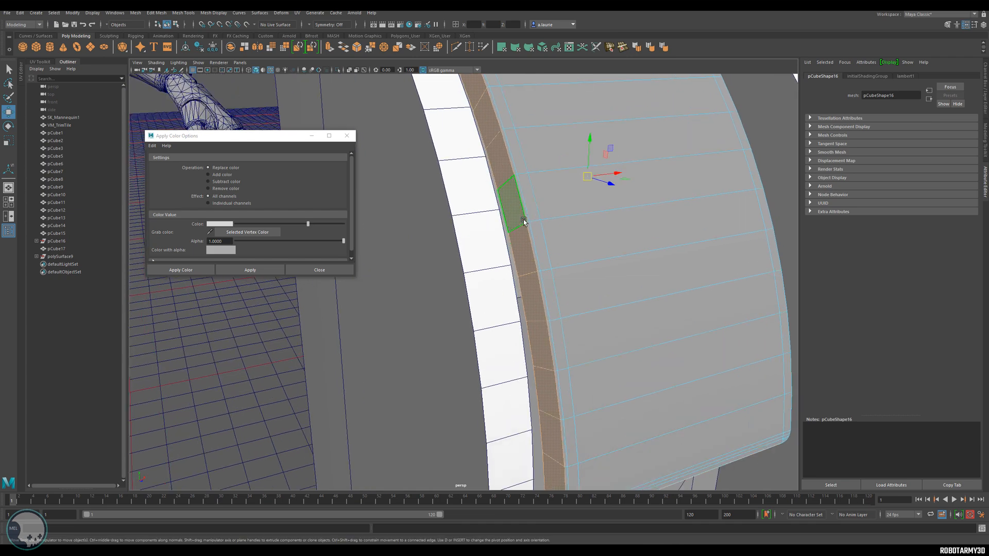
{"action": "key", "text": "shift+period"}
{"action": "right_click_drag", "start_coordinate": [521, 211], "coordinate": [541, 175]}
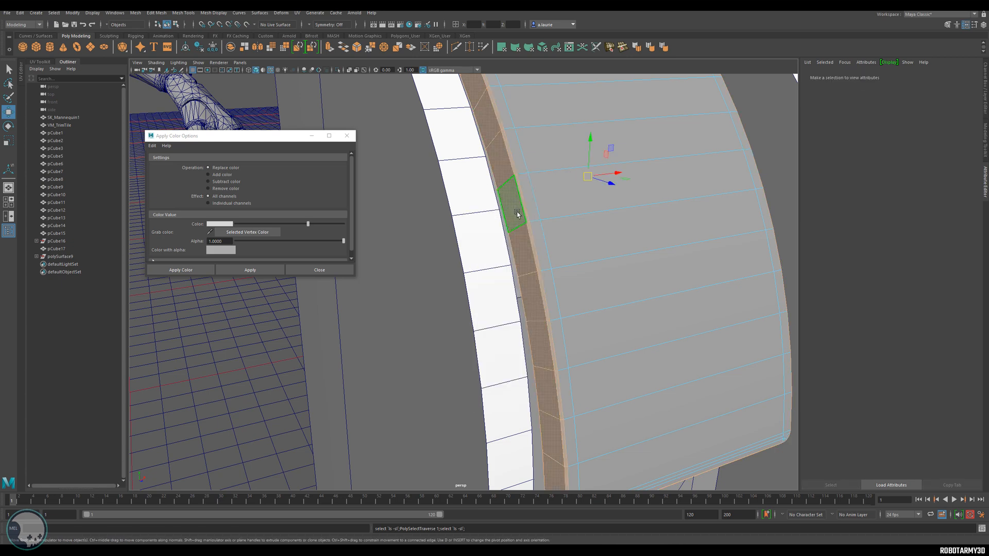
{"action": "left_click", "coordinate": [249, 269]}
Step: Select the band of faces around the slot on the kiosk's lower front, undoing the selection that takes in the whole body
{"action": "scroll", "coordinate": [538, 242], "scroll_direction": "down", "scroll_amount": 10}
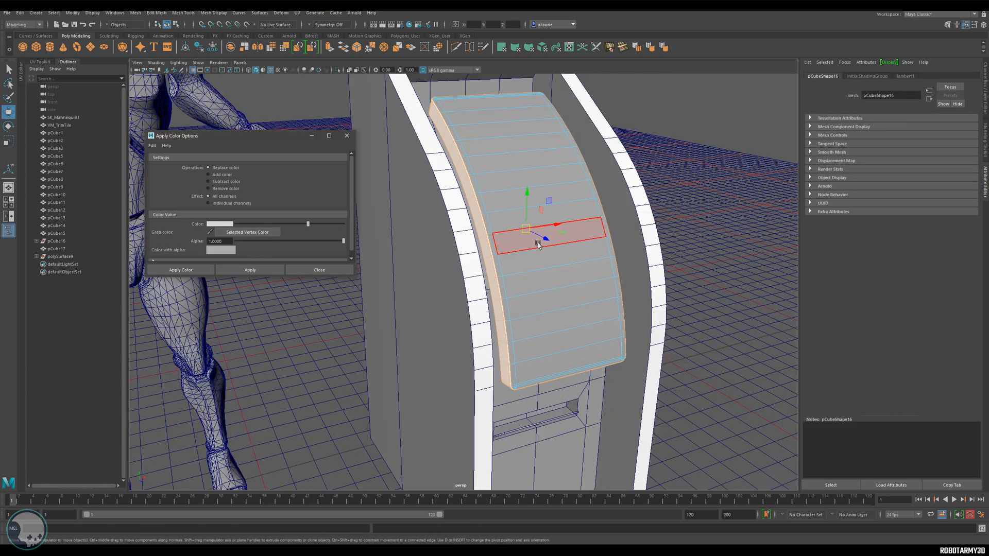
{"action": "scroll", "coordinate": [503, 247], "scroll_direction": "up", "scroll_amount": 5}
{"action": "left_click", "coordinate": [476, 254]}
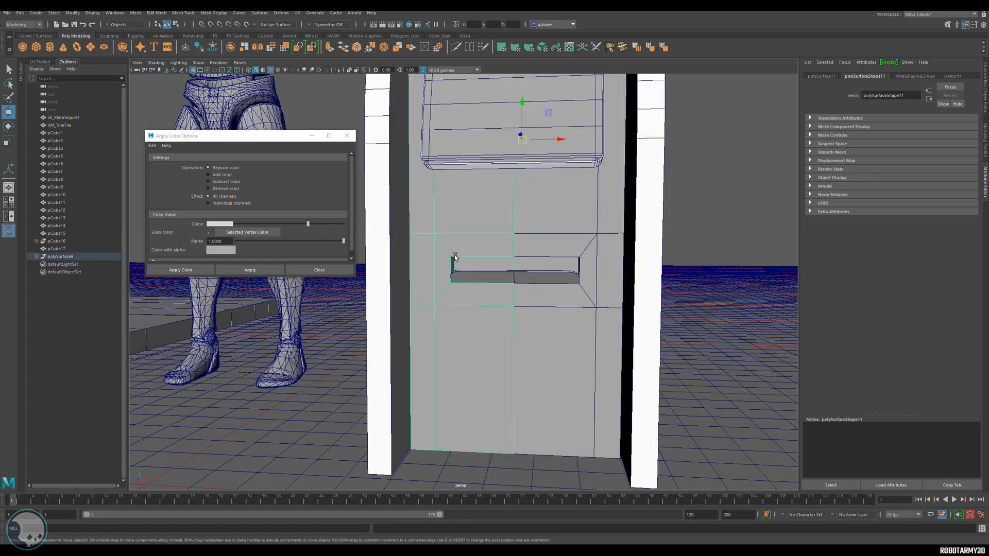
{"action": "right_click_drag", "start_coordinate": [460, 240], "coordinate": [463, 262]}
{"action": "left_click", "coordinate": [471, 246]}
{"action": "double_click", "coordinate": [420, 249], "text": "shift"}
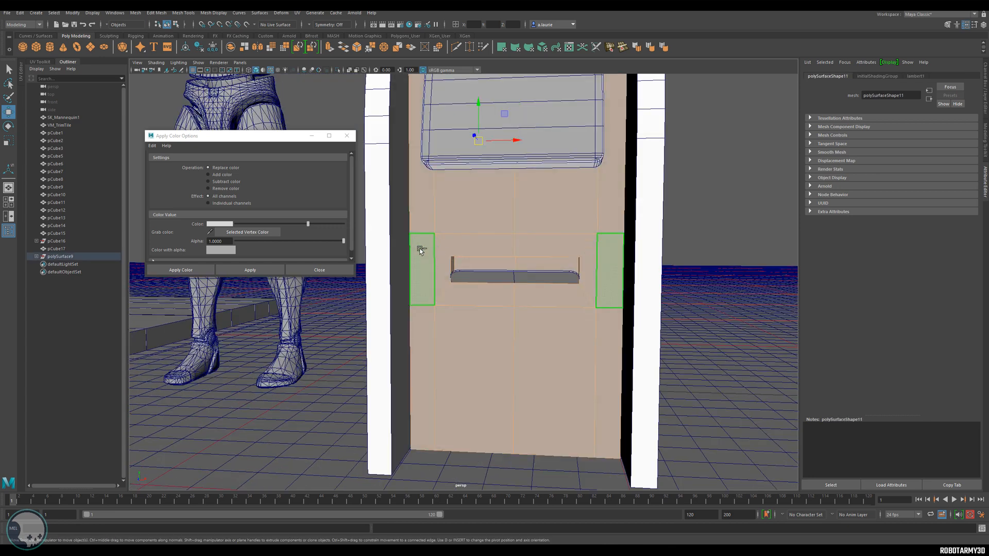
{"action": "key", "text": "ctrl+z"}
{"action": "scroll", "coordinate": [467, 271], "scroll_direction": "up", "scroll_amount": 2}
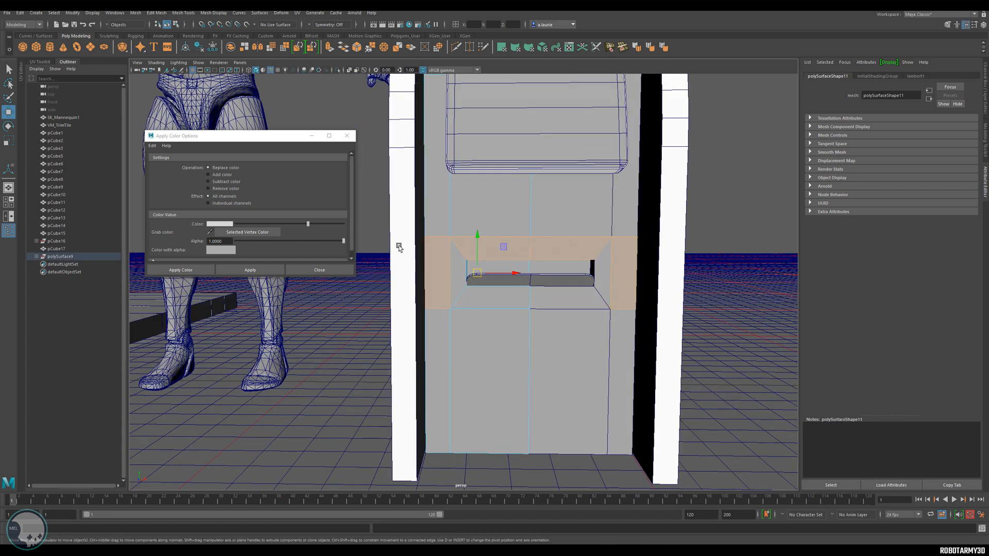
Step: Deselect the body faces below the slot band in wireframe view and apply the light grey colour to the band
{"action": "left_click_drag", "start_coordinate": [502, 291], "coordinate": [375, 160], "text": "alt"}
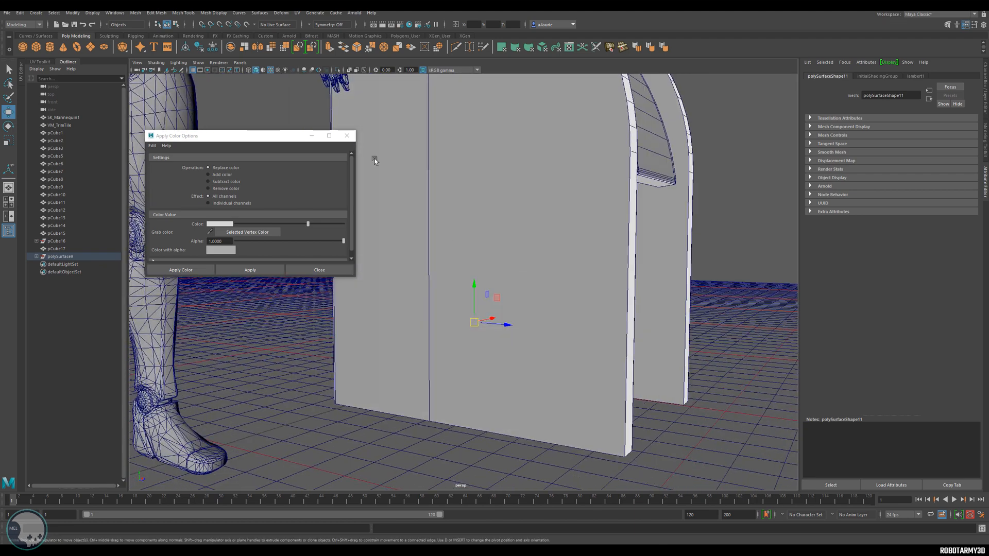
{"action": "left_click", "coordinate": [247, 70]}
{"action": "left_click_drag", "start_coordinate": [502, 213], "coordinate": [468, 192], "text": "alt"}
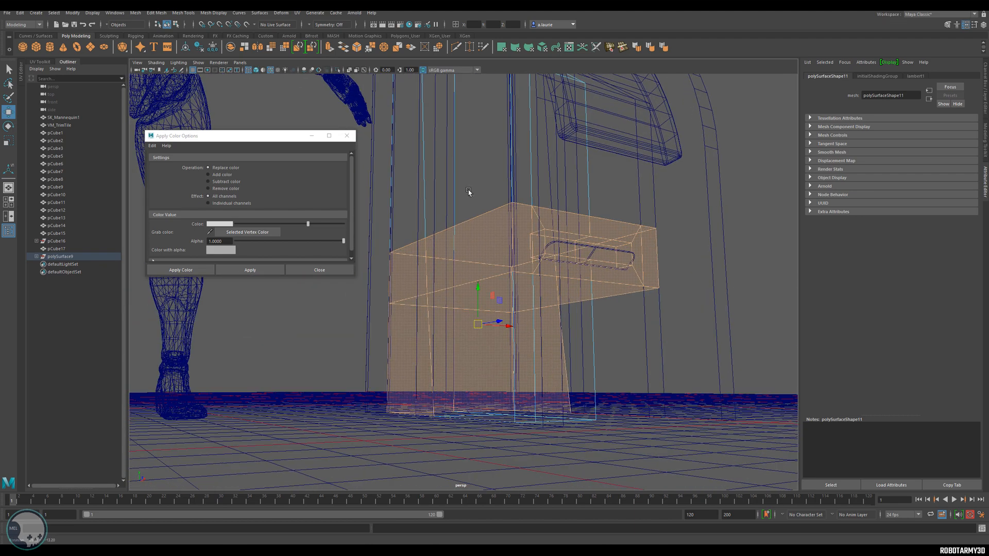
{"action": "left_click_drag", "start_coordinate": [671, 471], "coordinate": [482, 396], "text": "ctrl"}
{"action": "left_click_drag", "start_coordinate": [564, 350], "coordinate": [403, 241], "text": "alt"}
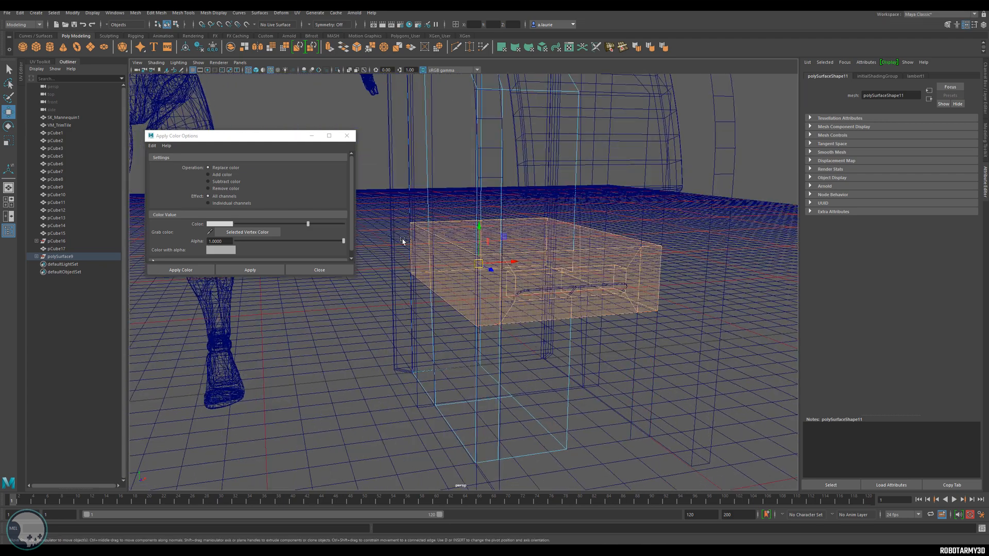
{"action": "left_click", "coordinate": [247, 70]}
{"action": "key", "text": "f"}
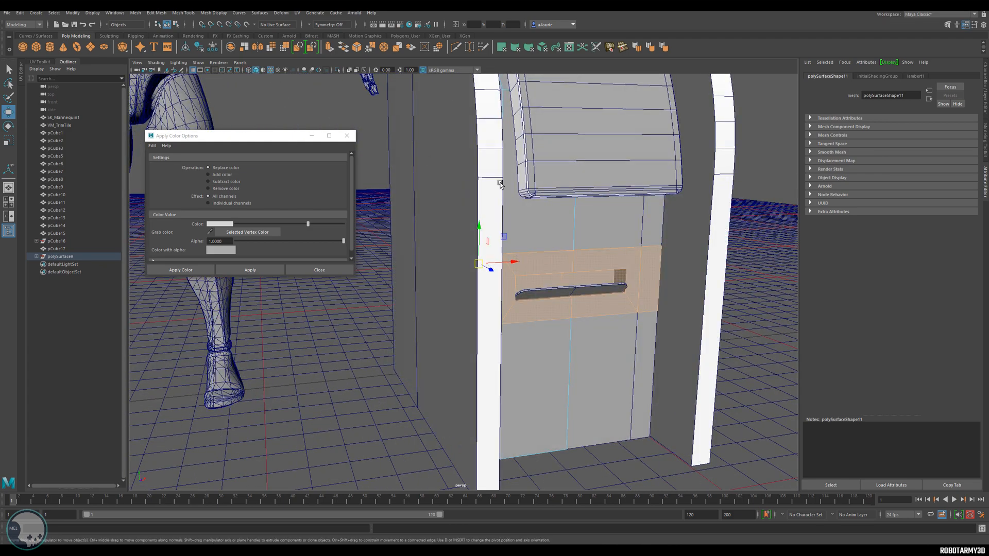
{"action": "left_click", "coordinate": [243, 270]}
Step: Apply the light grey vertex colour to the insert inside the slot
{"action": "left_click_drag", "start_coordinate": [575, 304], "coordinate": [528, 276], "text": "alt"}
{"action": "right_click_drag", "start_coordinate": [547, 260], "coordinate": [570, 251]}
{"action": "left_click", "coordinate": [484, 258]}
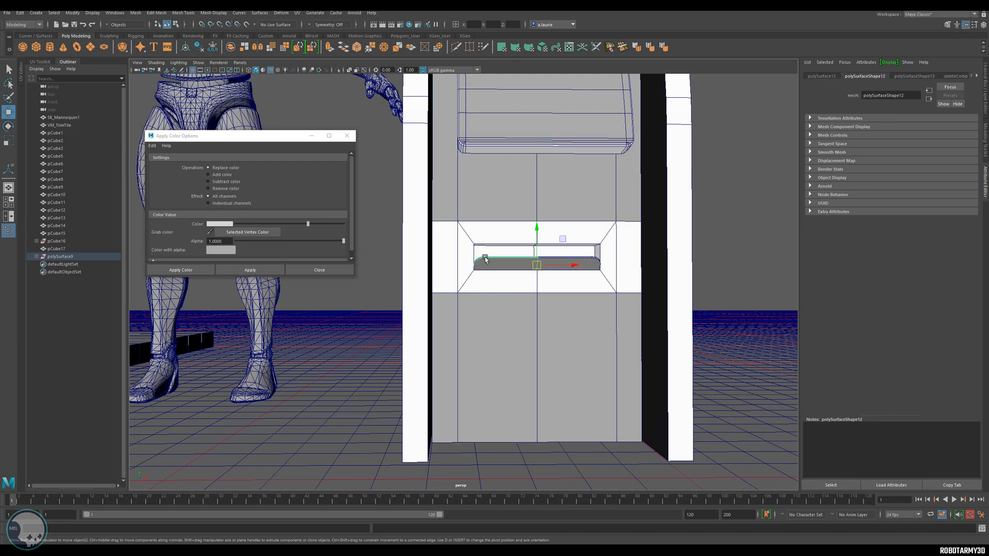
{"action": "left_click_drag", "start_coordinate": [731, 222], "coordinate": [504, 235], "text": "alt"}
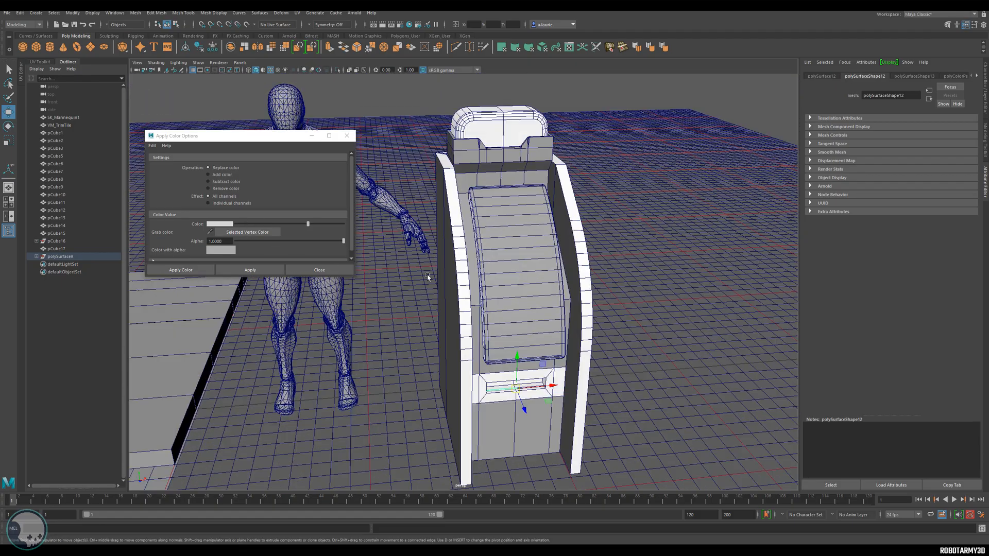
Step: Select all the strip faces along the front surface of the curved front panel, undoing the initial single-face selection
{"action": "left_click", "coordinate": [499, 257]}
{"action": "scroll", "coordinate": [495, 260], "scroll_direction": "up", "scroll_amount": 5}
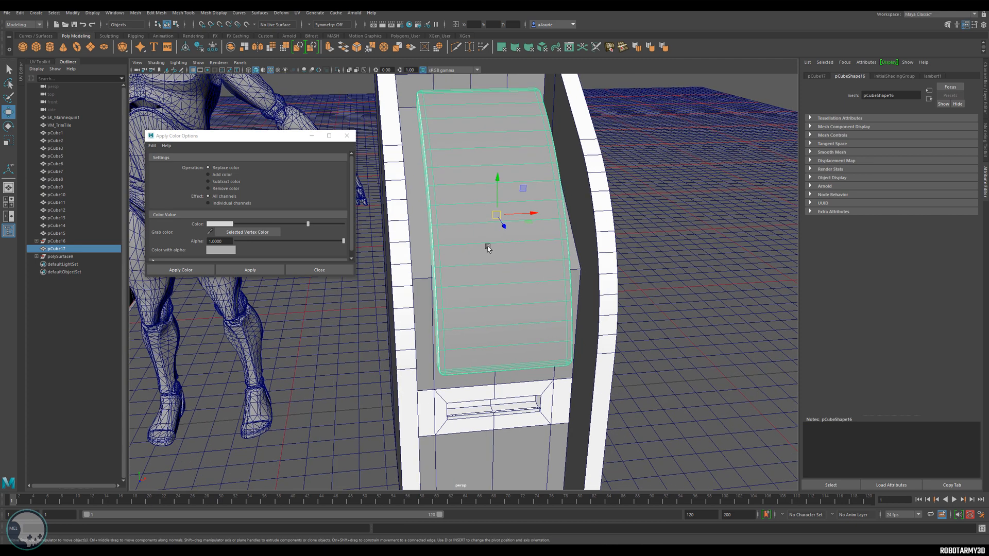
{"action": "right_click_drag", "start_coordinate": [488, 247], "coordinate": [486, 269]}
{"action": "left_click_drag", "start_coordinate": [501, 344], "coordinate": [492, 317], "text": "alt"}
{"action": "left_click", "coordinate": [490, 301]}
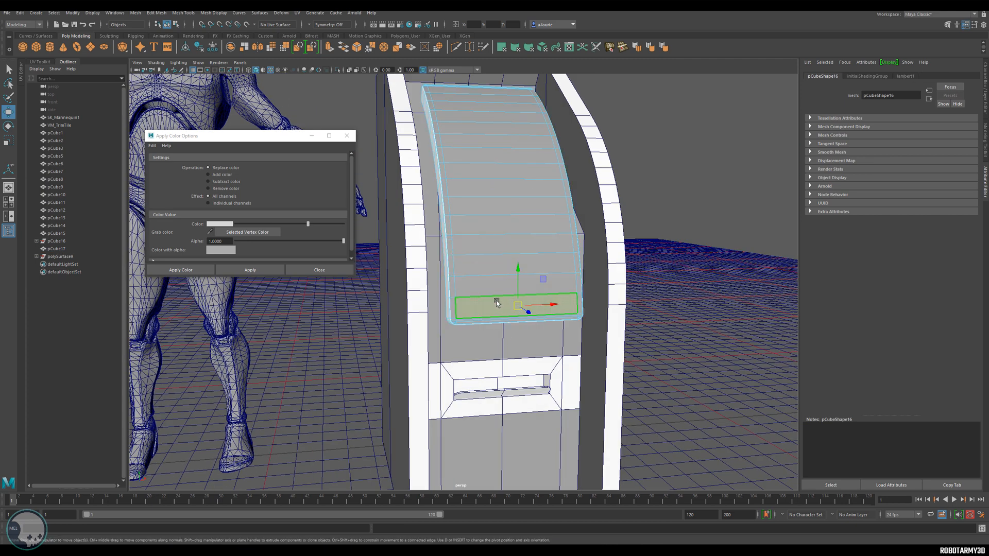
{"action": "key", "text": "q"}
{"action": "middle_click_drag", "start_coordinate": [496, 303], "coordinate": [502, 340], "text": "alt"}
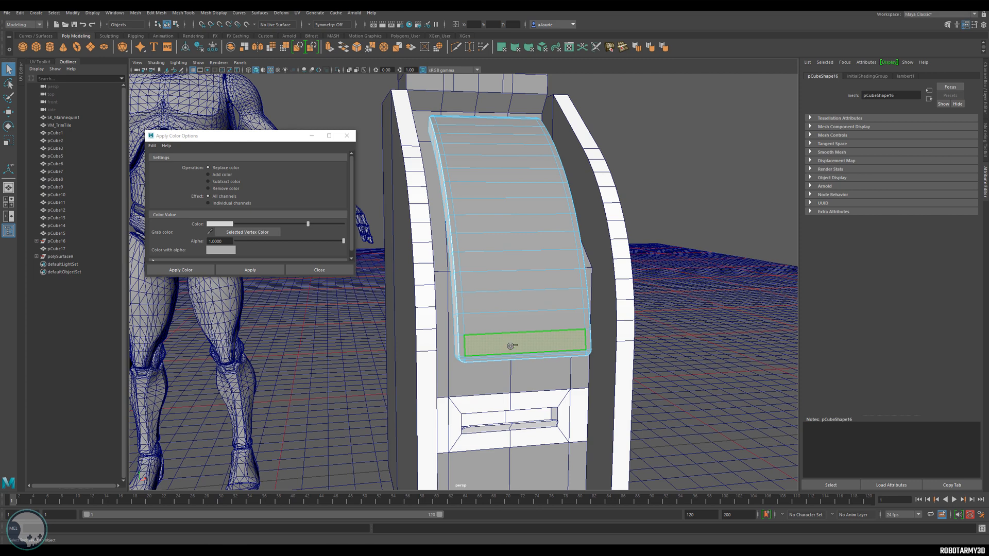
{"action": "key", "text": "ctrl+z"}
{"action": "left_click_drag", "start_coordinate": [495, 243], "coordinate": [505, 264], "text": "alt"}
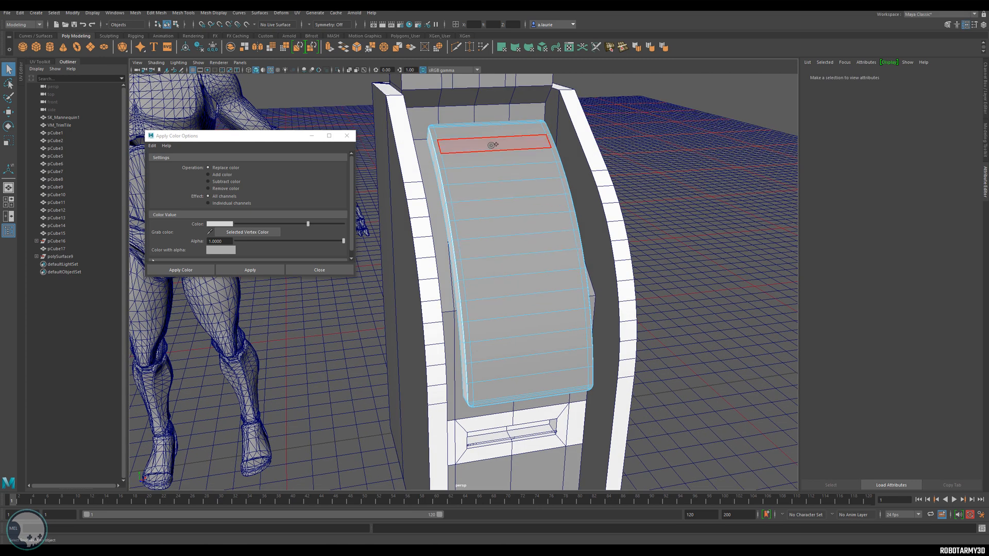
{"action": "left_click_drag", "start_coordinate": [496, 136], "coordinate": [520, 391], "text": "shift"}
{"action": "left_click_drag", "start_coordinate": [567, 238], "coordinate": [505, 336], "text": "alt"}
Step: Extend the panel's face selection over its bevelled rim and rounded corners, undoing any unwanted additions
{"action": "key", "text": "super"}
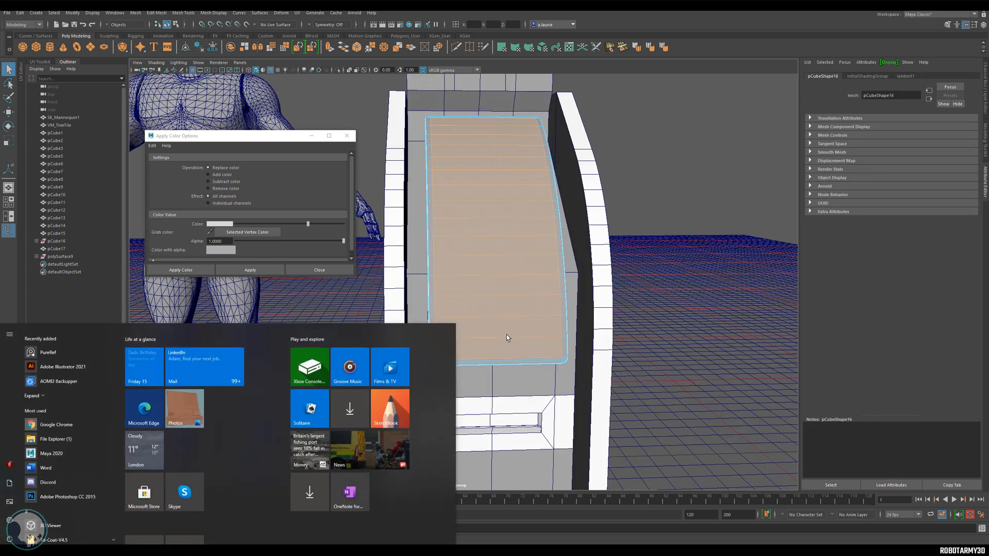
{"action": "key", "text": "super"}
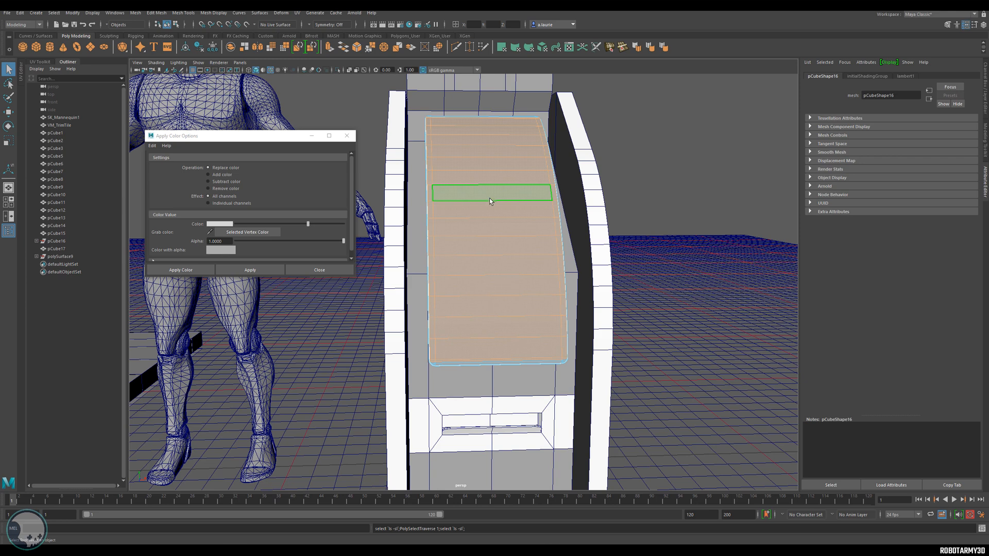
{"action": "scroll", "coordinate": [463, 297], "scroll_direction": "up", "scroll_amount": 5}
{"action": "left_click_drag", "start_coordinate": [461, 303], "coordinate": [473, 313], "text": "alt"}
{"action": "middle_click_drag", "start_coordinate": [473, 313], "coordinate": [428, 294], "text": "alt"}
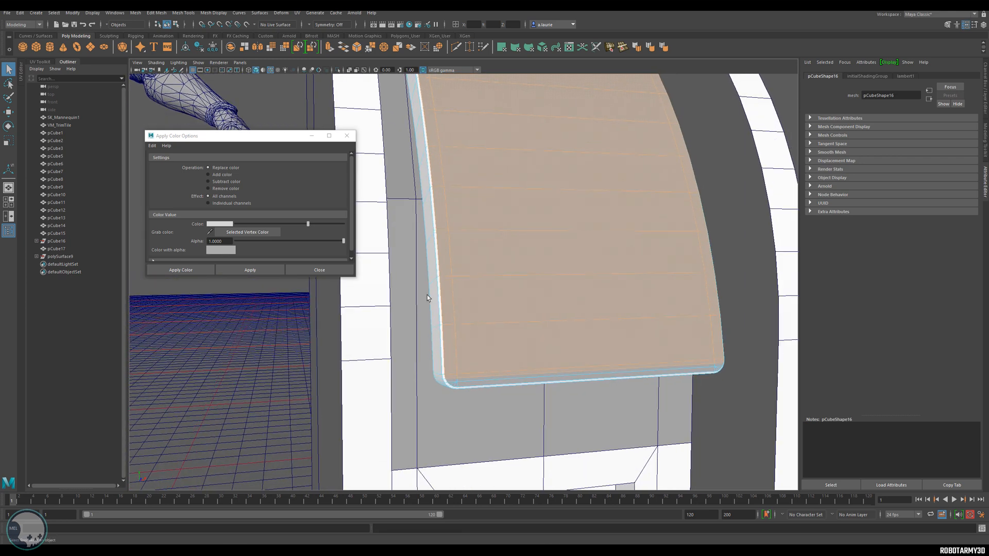
{"action": "left_click", "coordinate": [465, 382], "text": "shift"}
{"action": "key", "text": "ctrl+z"}
{"action": "key", "text": "ctrl+z"}
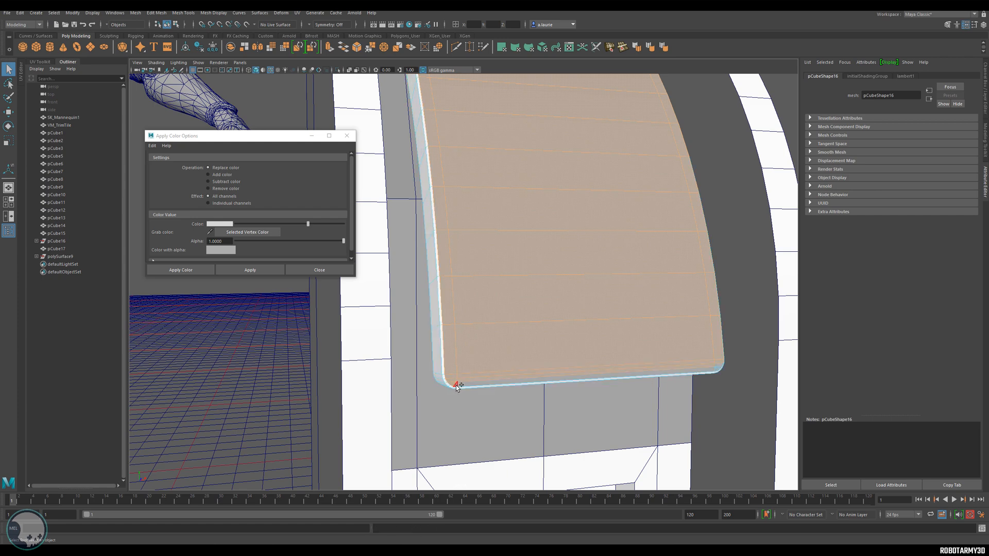
{"action": "left_click_drag", "start_coordinate": [502, 385], "coordinate": [594, 411], "text": "alt"}
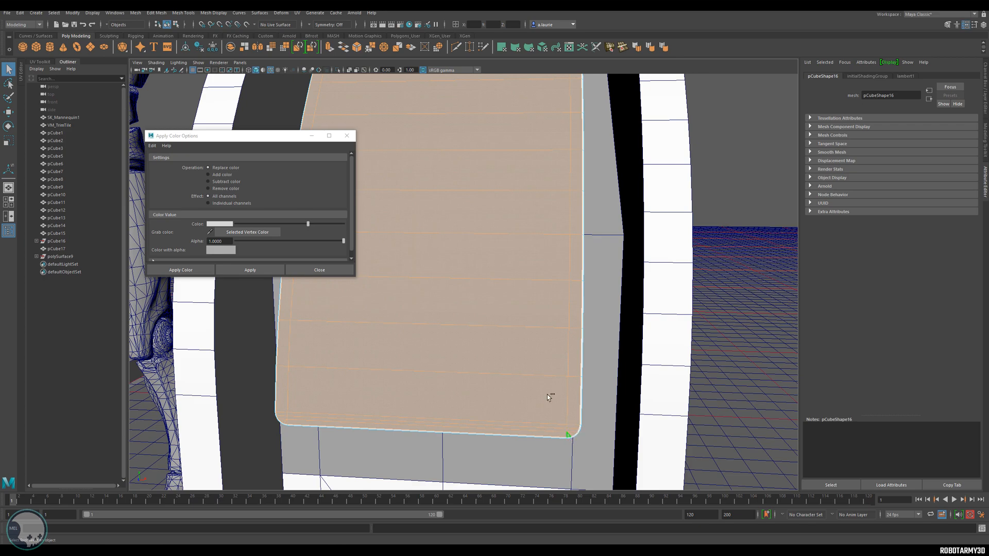
Step: Check the panel's face selection in wireframe view and apply black vertex colour to the selected faces
{"action": "scroll", "coordinate": [533, 350], "scroll_direction": "down", "scroll_amount": 5}
{"action": "left_click_drag", "start_coordinate": [500, 245], "coordinate": [299, 68], "text": "alt"}
{"action": "scroll", "coordinate": [479, 265], "scroll_direction": "up", "scroll_amount": 2}
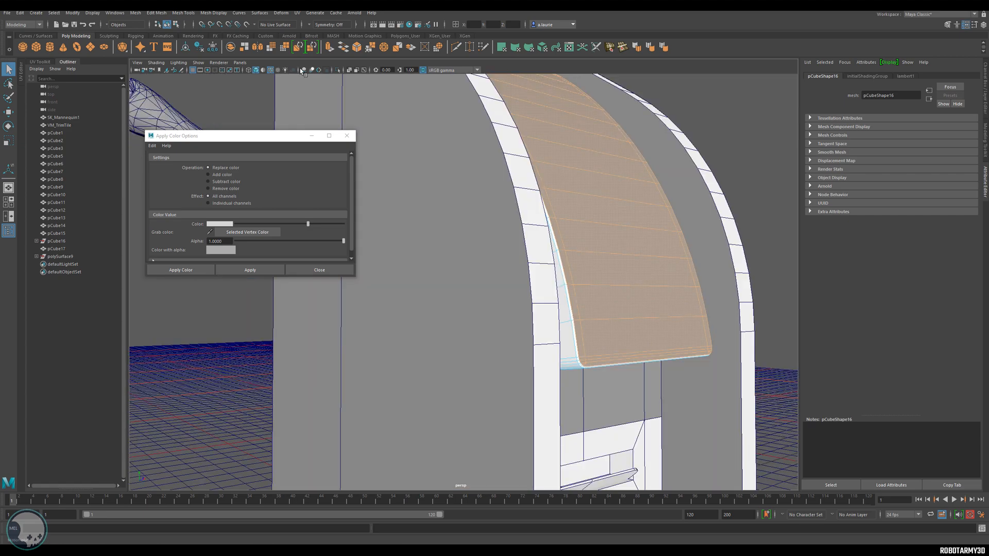
{"action": "left_click", "coordinate": [250, 71]}
{"action": "mouse_move", "coordinate": [546, 170]}
{"action": "left_mouse_down", "text": "alt"}
{"action": "mouse_move", "coordinate": [577, 184]}
{"action": "mouse_move", "coordinate": [589, 230]}
{"action": "mouse_move", "coordinate": [494, 206]}
{"action": "left_mouse_up", "text": "alt"}
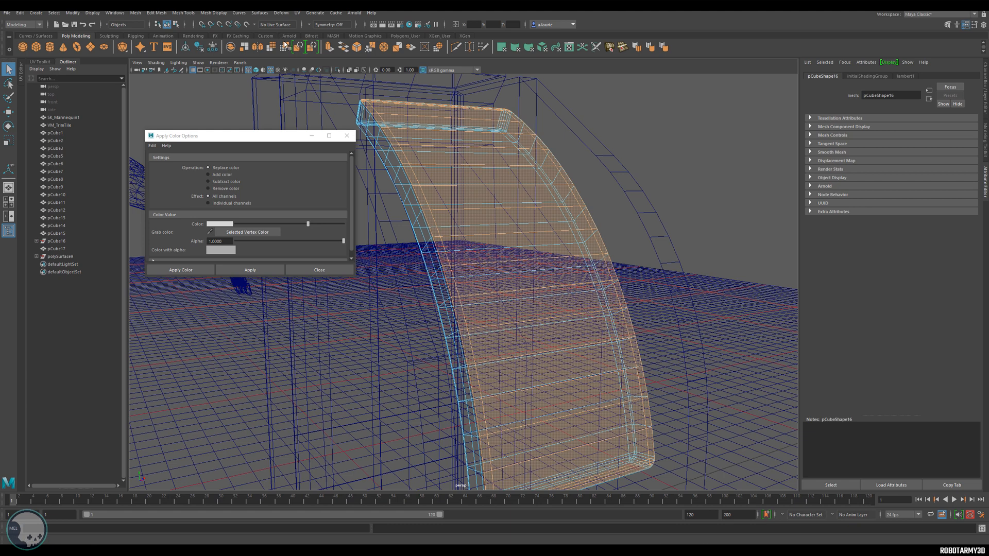
{"action": "left_click", "coordinate": [250, 71]}
{"action": "left_click_drag", "start_coordinate": [512, 240], "coordinate": [484, 242], "text": "alt"}
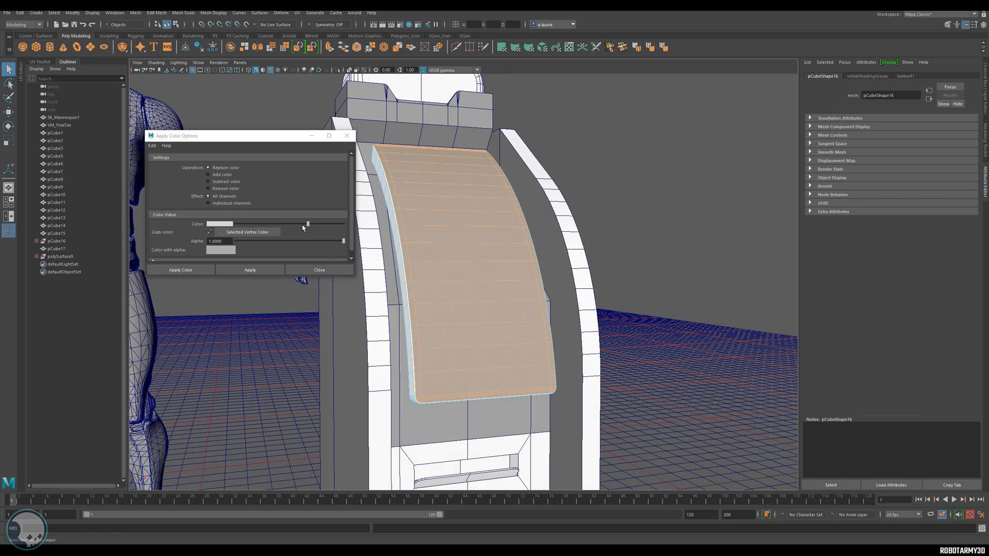
{"action": "left_click", "coordinate": [223, 223]}
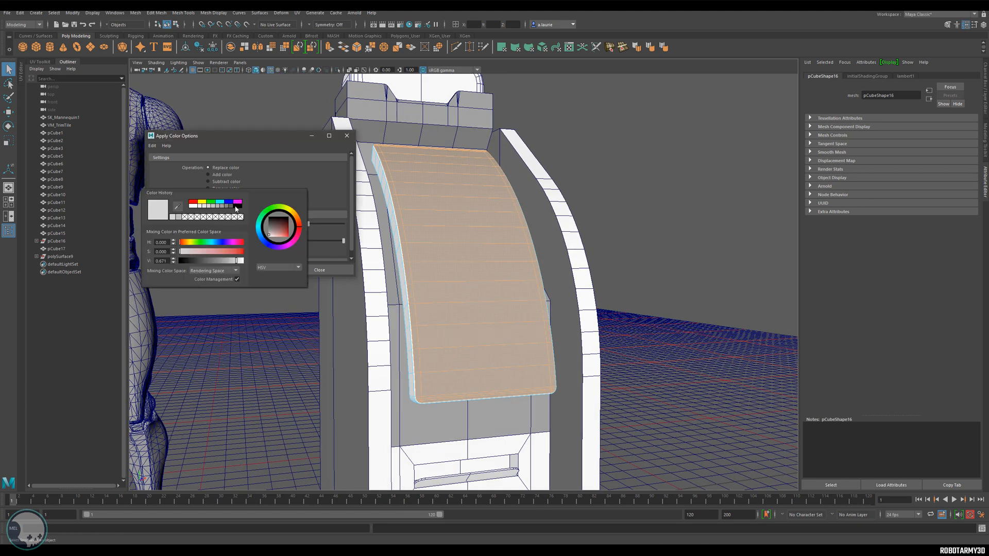
{"action": "left_click", "coordinate": [236, 207]}
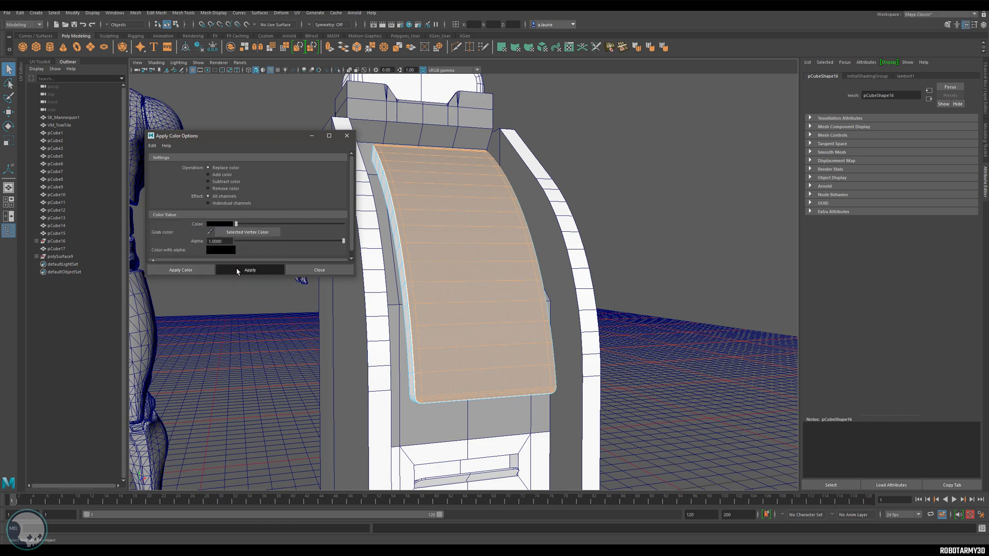
{"action": "left_click", "coordinate": [237, 271]}
{"action": "right_click_drag", "start_coordinate": [458, 231], "coordinate": [495, 218]}
{"action": "left_click", "coordinate": [592, 249]}
Step: Inspect the coloured front panel and the kiosk's side panels from several angles
{"action": "left_click_drag", "start_coordinate": [592, 249], "coordinate": [494, 204], "text": "alt"}
{"action": "scroll", "coordinate": [490, 223], "scroll_direction": "up", "scroll_amount": 3}
{"action": "scroll", "coordinate": [483, 212], "scroll_direction": "down", "scroll_amount": 5}
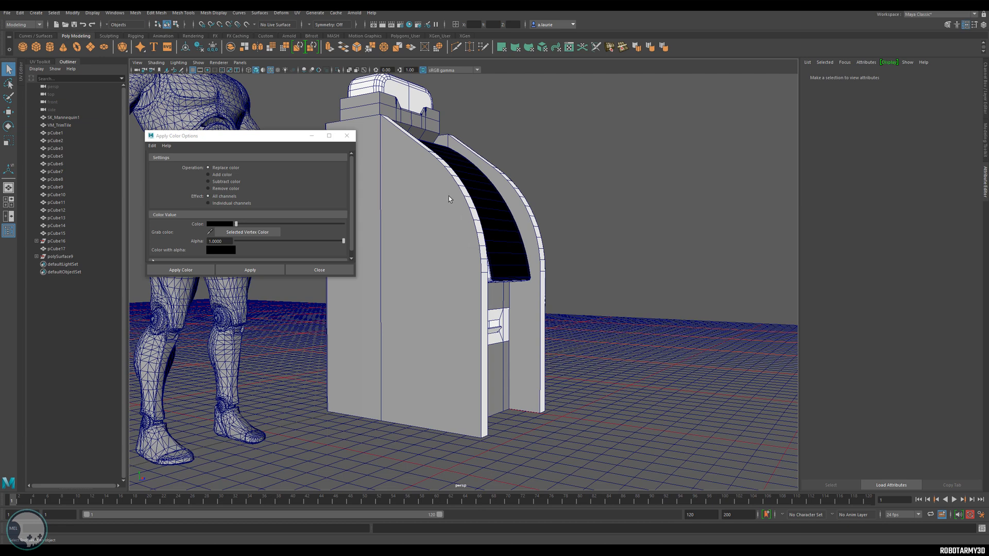
{"action": "left_click_drag", "start_coordinate": [453, 296], "coordinate": [487, 279], "text": "alt"}
{"action": "right_click_drag", "start_coordinate": [488, 279], "coordinate": [464, 280]}
{"action": "scroll", "coordinate": [501, 289], "scroll_direction": "up", "scroll_amount": 2}
{"action": "left_click_drag", "start_coordinate": [501, 288], "coordinate": [533, 240], "text": "alt"}
{"action": "scroll", "coordinate": [426, 229], "scroll_direction": "down", "scroll_amount": 3}
Step: Select the large curved outer face of the near side panel and the matching face of the opposite side panel
{"action": "right_click_drag", "start_coordinate": [427, 228], "coordinate": [461, 219]}
{"action": "left_click_drag", "start_coordinate": [462, 218], "coordinate": [444, 243], "text": "alt"}
{"action": "right_click_drag", "start_coordinate": [440, 254], "coordinate": [440, 251]}
{"action": "left_click", "coordinate": [459, 278]}
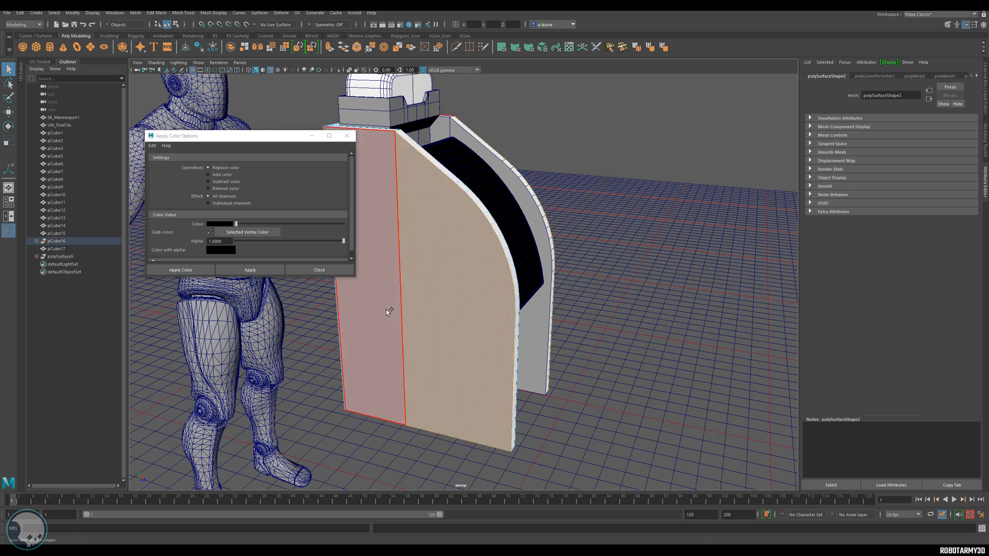
{"action": "left_click_drag", "start_coordinate": [439, 307], "coordinate": [483, 273], "text": "alt"}
{"action": "left_click", "coordinate": [352, 301], "text": "shift"}
{"action": "key", "text": "e"}
{"action": "key", "text": "r"}
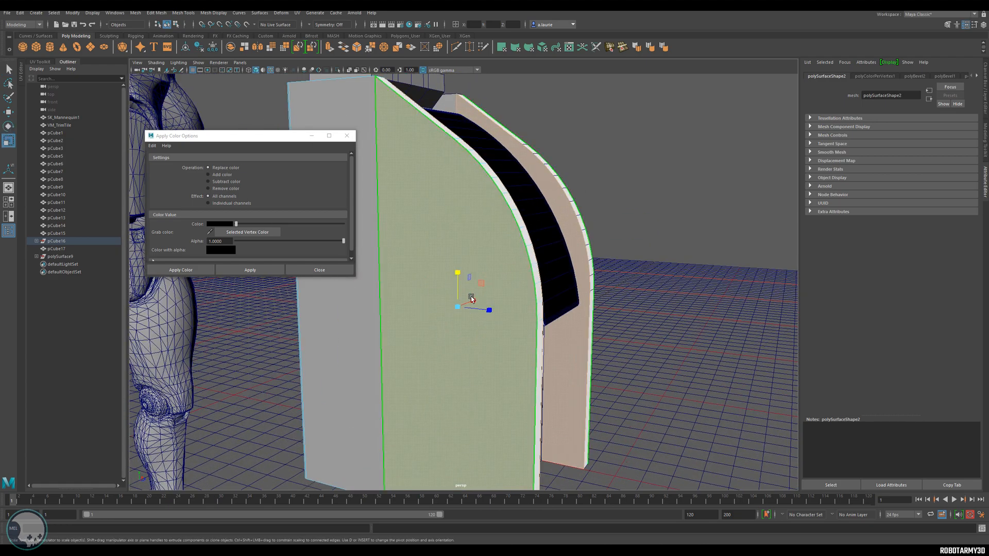
Step: Extrude the selected side panel faces with an offset of 2.2 to inset them, and clear the selection
{"action": "right_click_drag", "start_coordinate": [435, 214], "coordinate": [440, 234], "text": "shift"}
{"action": "left_click", "coordinate": [694, 296]}
{"action": "middle_click_drag", "start_coordinate": [693, 296], "coordinate": [697, 296]}
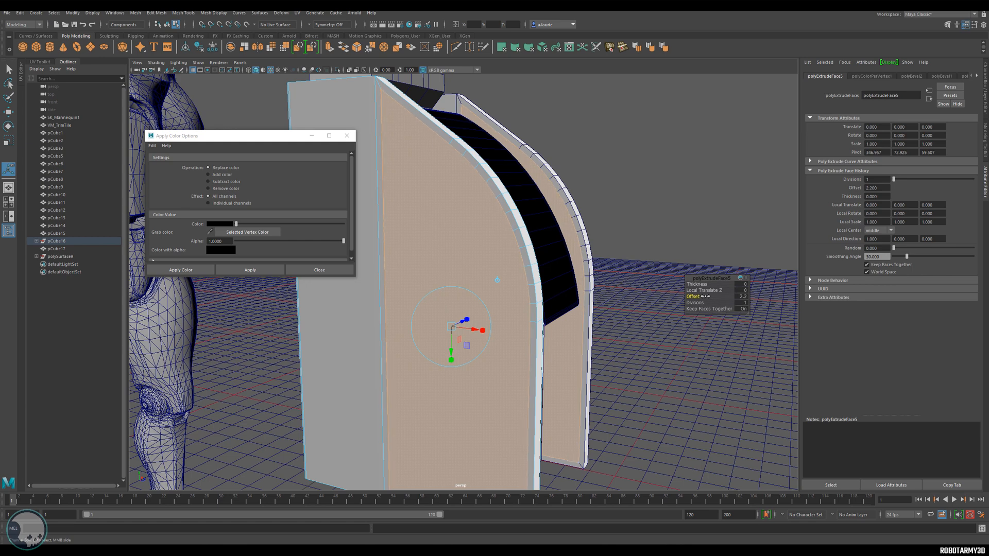
{"action": "key", "text": "w"}
{"action": "left_click_drag", "start_coordinate": [658, 302], "coordinate": [558, 254], "text": "alt"}
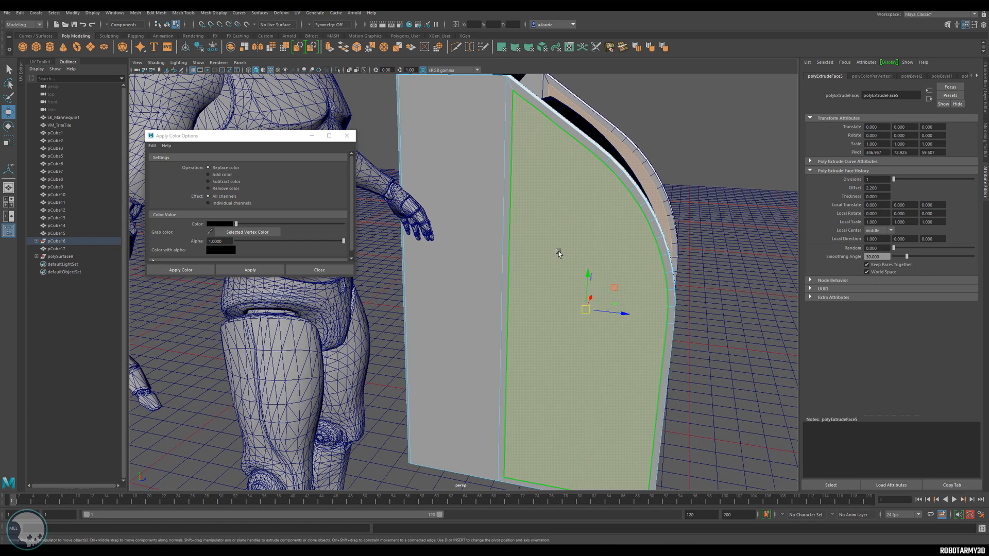
{"action": "left_click_drag", "start_coordinate": [540, 219], "coordinate": [476, 227], "text": "alt"}
{"action": "left_click", "coordinate": [700, 262]}
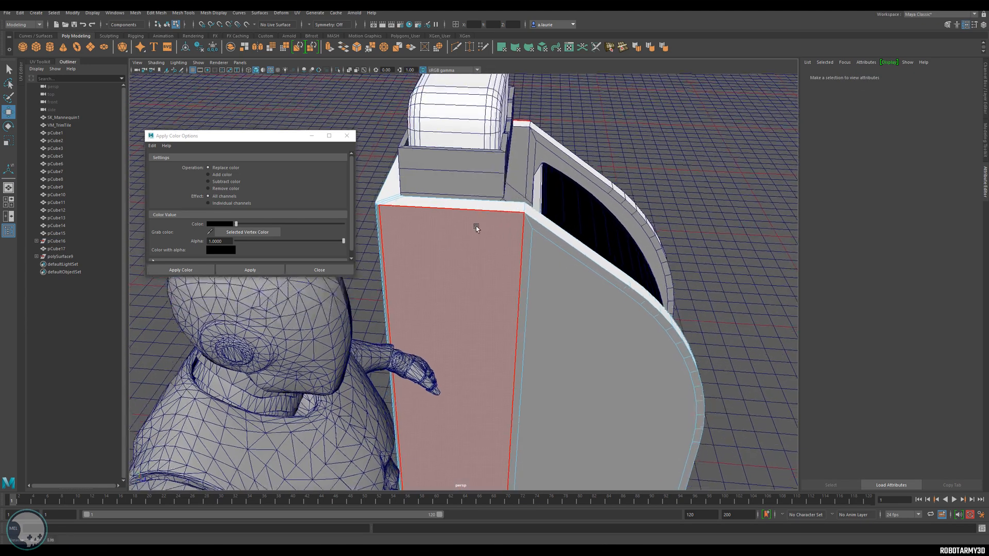
Step: Cut an edge just below the top of the rear side face with Multi-Cut and adjust its height
{"action": "left_click", "coordinate": [455, 47]}
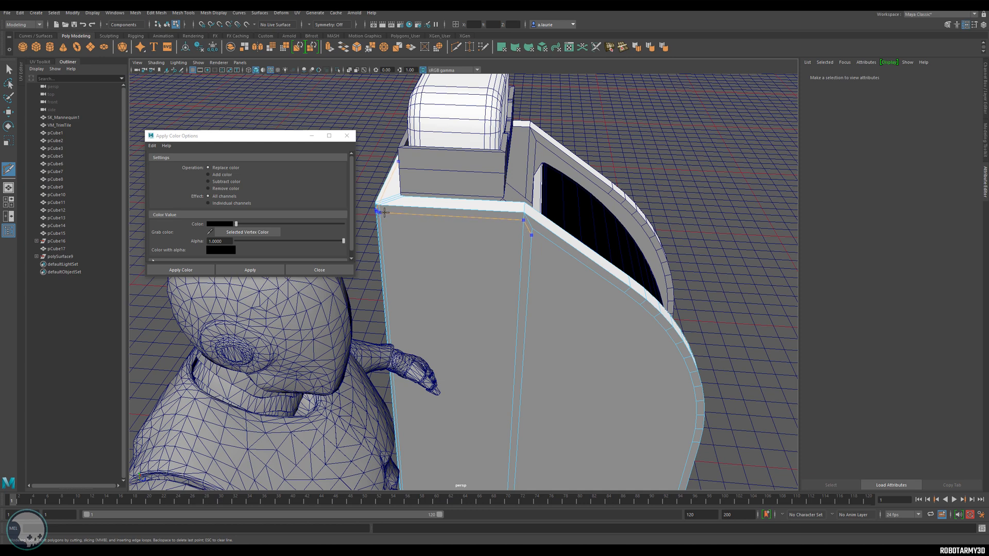
{"action": "scroll", "coordinate": [523, 246], "scroll_direction": "up", "scroll_amount": 5}
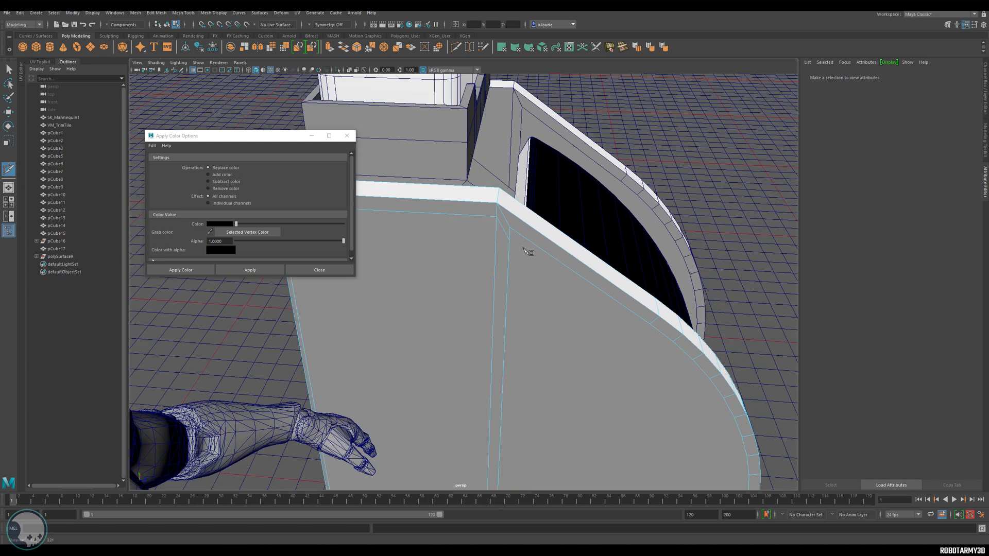
{"action": "left_click_drag", "start_coordinate": [420, 221], "coordinate": [513, 224], "text": "alt"}
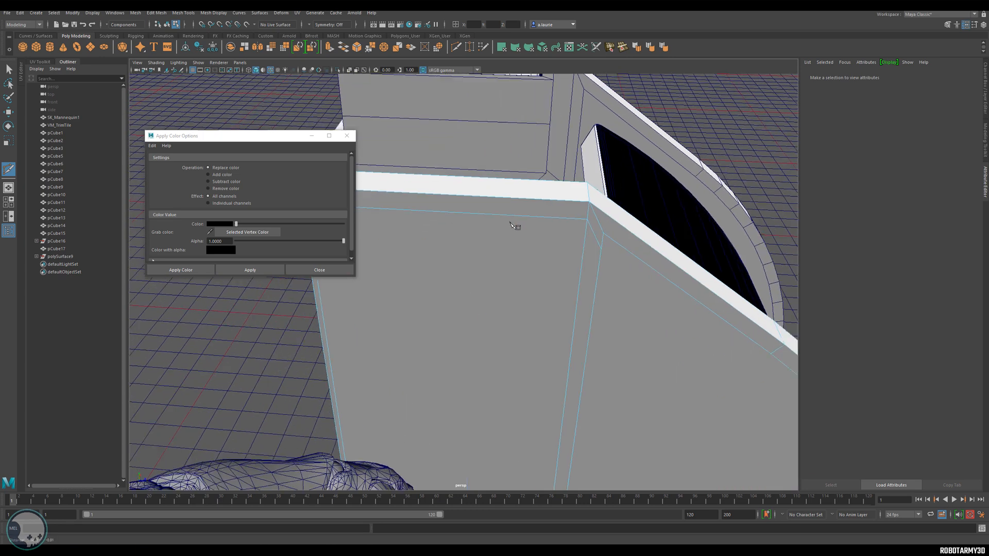
{"action": "right_click_drag", "start_coordinate": [489, 213], "coordinate": [490, 192]}
{"action": "double_click", "coordinate": [486, 208]}
{"action": "key", "text": "w"}
{"action": "left_click_drag", "start_coordinate": [502, 211], "coordinate": [494, 110], "text": "alt"}
Step: Merge the vertex at the end of the new cut into the inset's upper corner vertex with Target Weld
{"action": "left_click_drag", "start_coordinate": [578, 128], "coordinate": [524, 231], "text": "alt"}
{"action": "scroll", "coordinate": [523, 232], "scroll_direction": "up", "scroll_amount": 4}
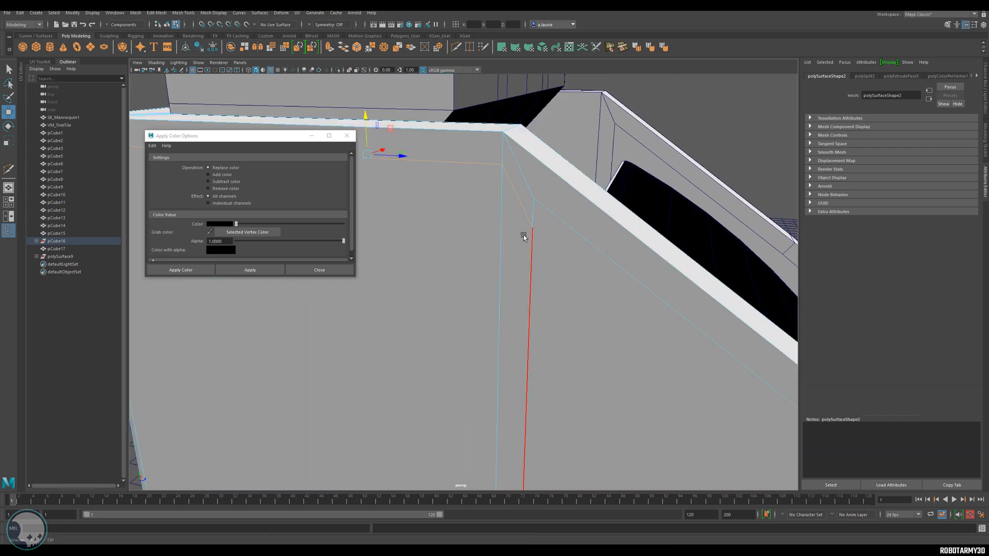
{"action": "right_click_drag", "start_coordinate": [536, 225], "coordinate": [507, 224]}
{"action": "left_click", "coordinate": [535, 232]}
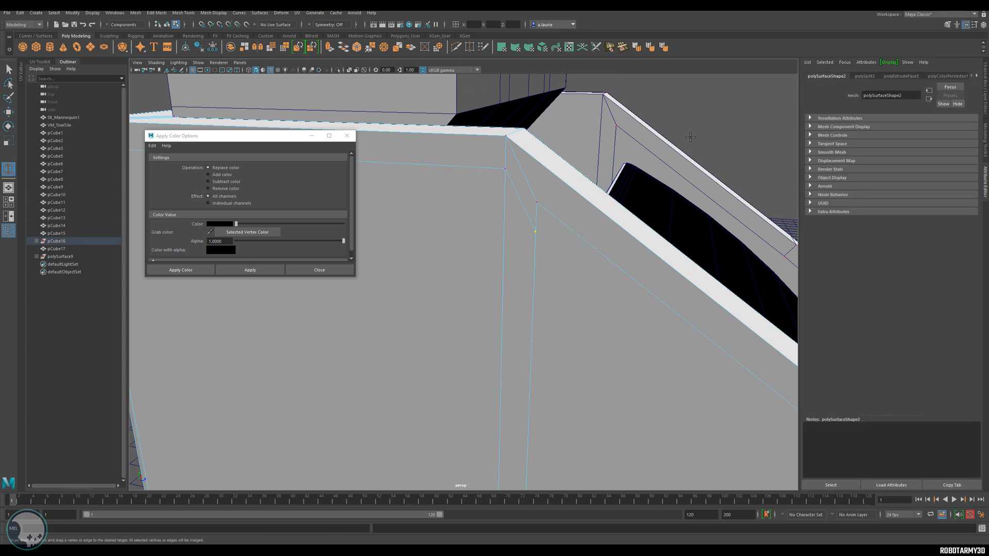
{"action": "left_click", "coordinate": [565, 248]}
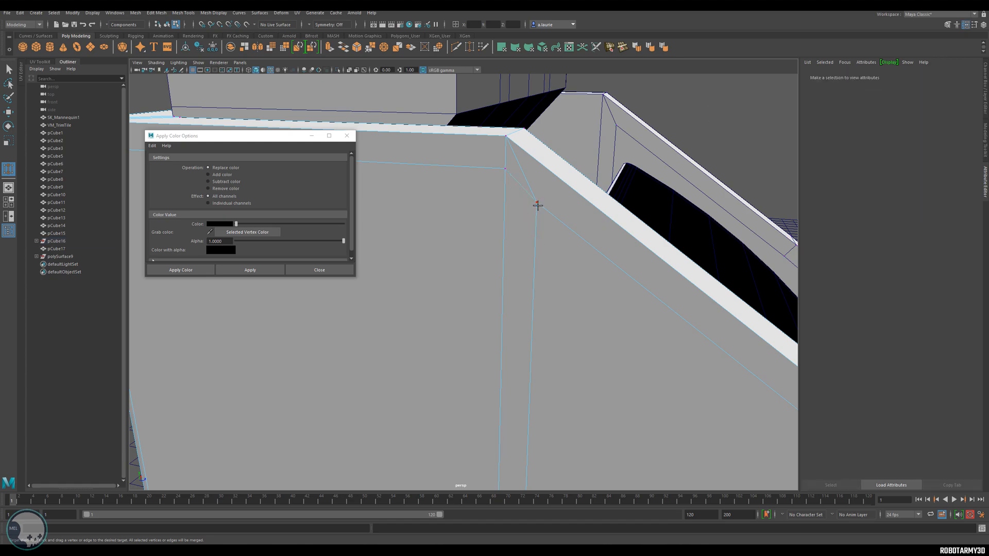
Step: Cut an edge across the inner face of the side panel below its top corner, beside the head section, with Multi-Cut
{"action": "scroll", "coordinate": [537, 205], "scroll_direction": "down", "scroll_amount": 6}
{"action": "left_click_drag", "start_coordinate": [497, 293], "coordinate": [386, 293], "text": "alt"}
{"action": "middle_click_drag", "start_coordinate": [386, 294], "coordinate": [577, 300], "text": "alt"}
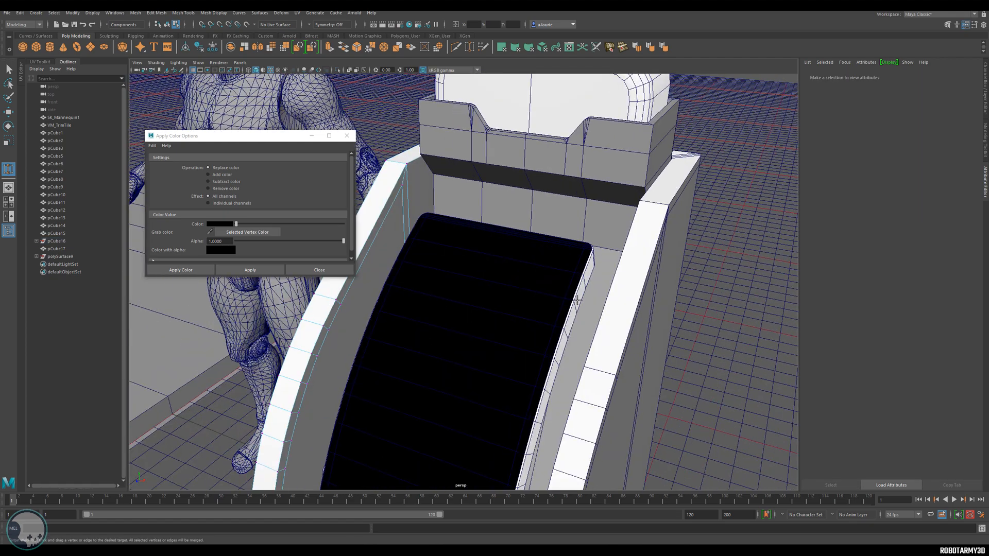
{"action": "scroll", "coordinate": [410, 173], "scroll_direction": "up", "scroll_amount": 3}
{"action": "middle_click_drag", "start_coordinate": [410, 173], "coordinate": [463, 265], "text": "alt"}
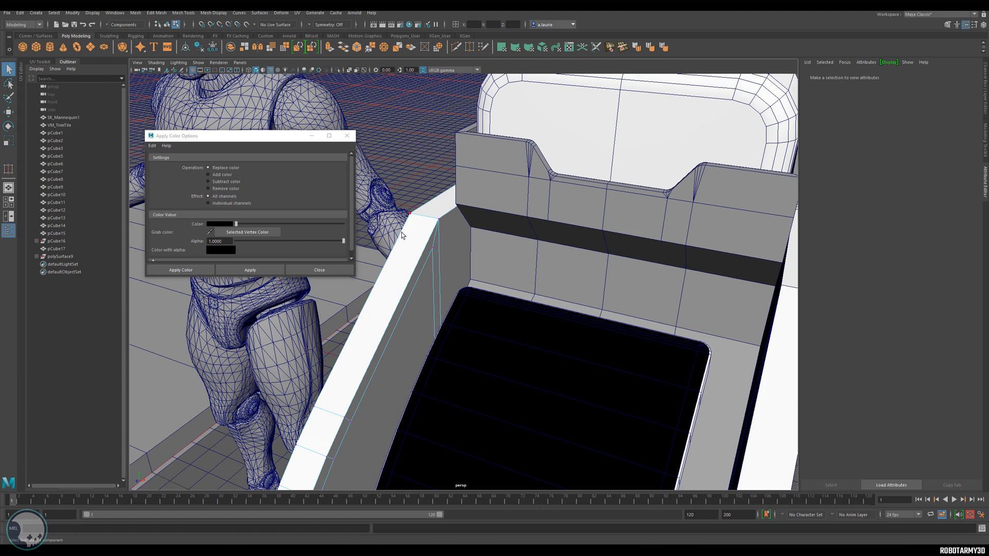
{"action": "left_click", "coordinate": [402, 235]}
{"action": "left_click", "coordinate": [456, 47]}
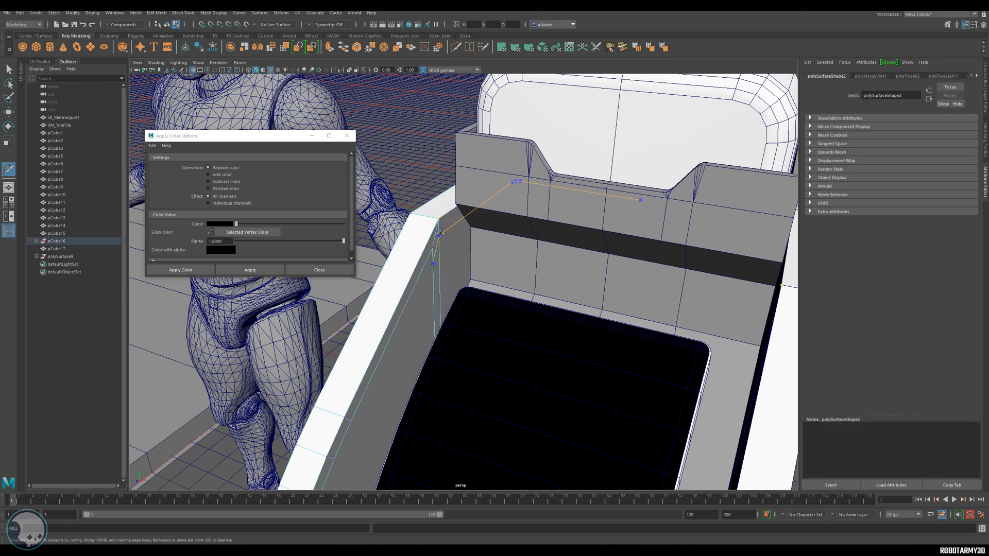
{"action": "key", "text": "Return"}
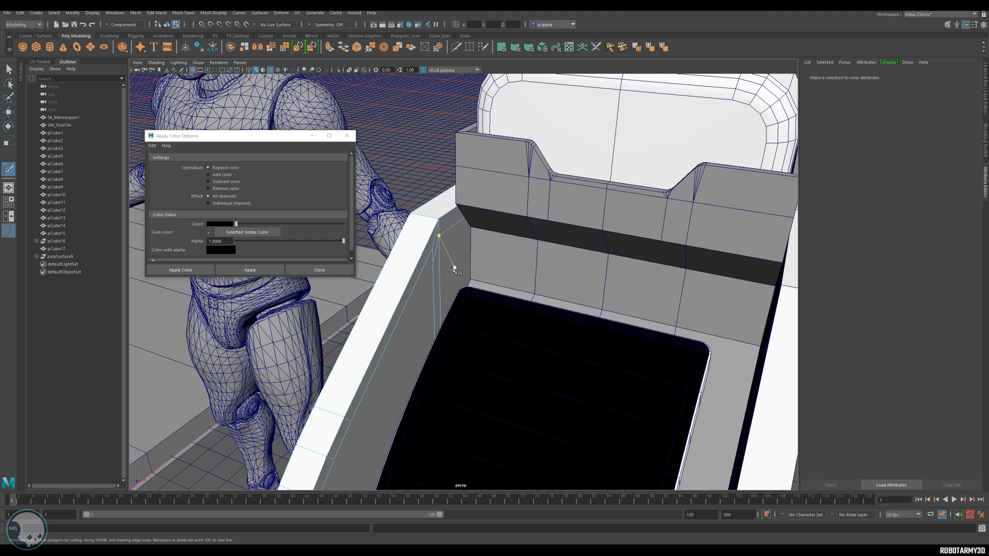
{"action": "scroll", "coordinate": [438, 231], "scroll_direction": "up", "scroll_amount": 3}
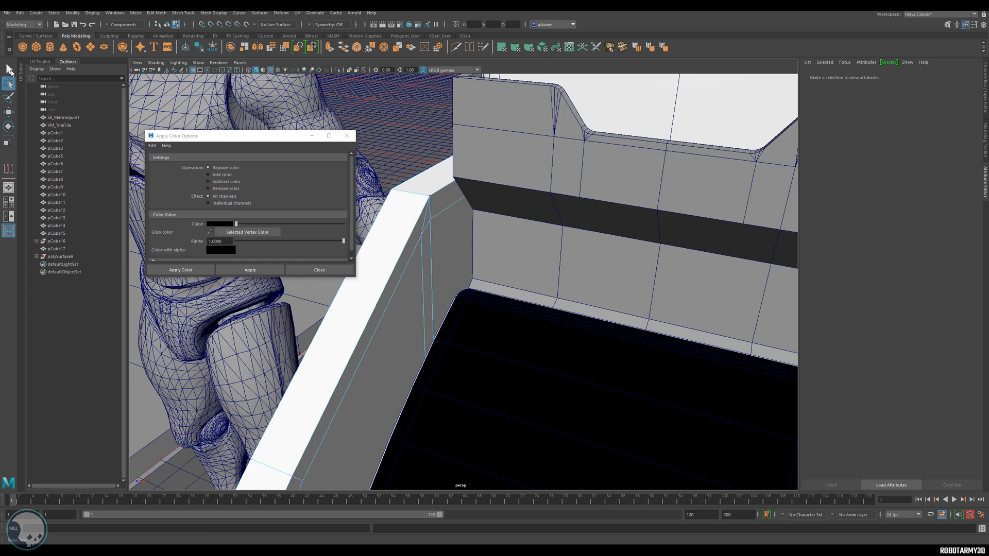
Step: Try to delete the inset's vertical edge on the side panel, and undo the deletion
{"action": "right_click_drag", "start_coordinate": [430, 223], "coordinate": [422, 238]}
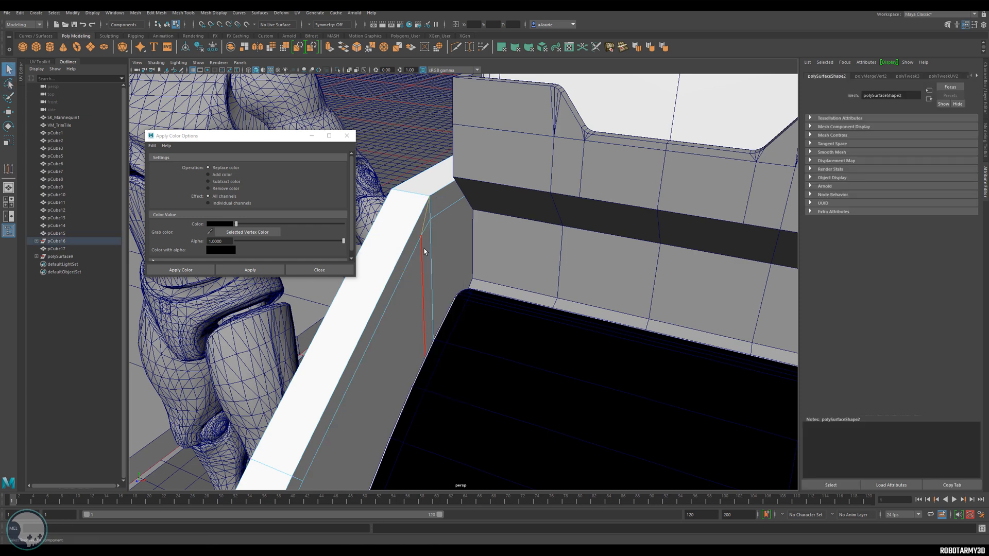
{"action": "left_click_drag", "start_coordinate": [425, 254], "coordinate": [529, 279], "text": "alt"}
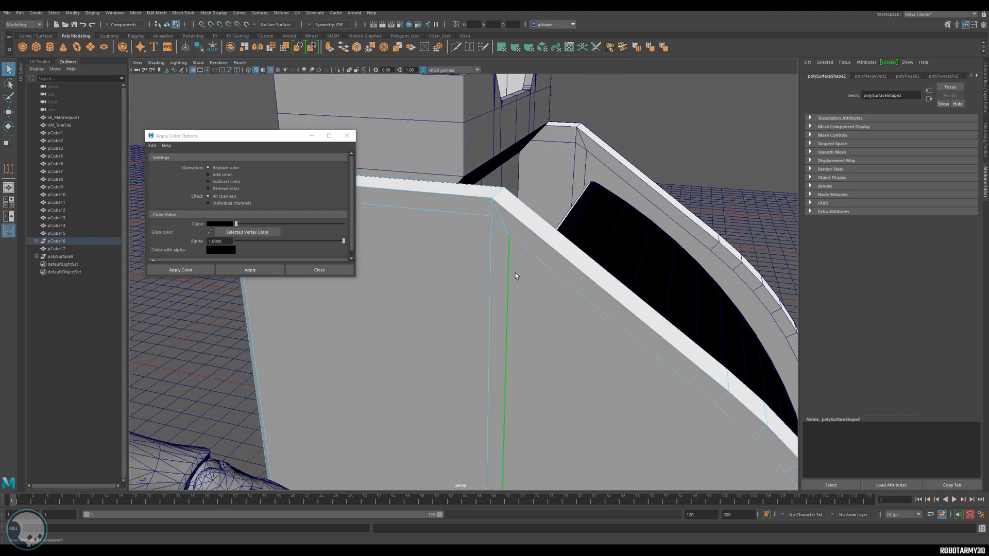
{"action": "key", "text": "w"}
{"action": "key", "text": "ctrl+Delete"}
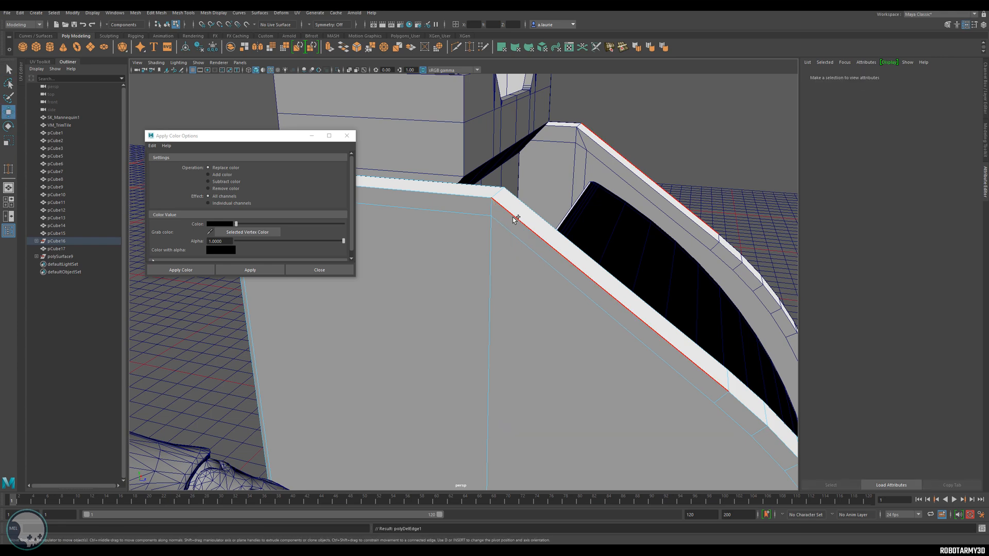
{"action": "scroll", "coordinate": [487, 227], "scroll_direction": "down", "scroll_amount": 4}
{"action": "key", "text": "ctrl+z"}
{"action": "scroll", "coordinate": [505, 267], "scroll_direction": "up", "scroll_amount": 5}
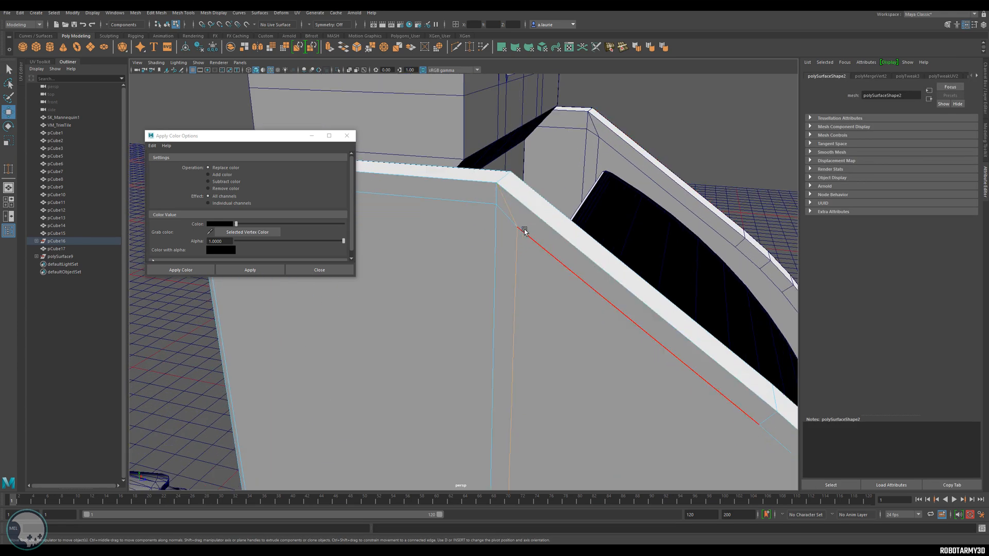
Step: Try again to delete the inset's vertical edge and upper corner edge, and undo the deletion
{"action": "key", "text": "Delete"}
{"action": "right_click_drag", "start_coordinate": [548, 234], "coordinate": [522, 233]}
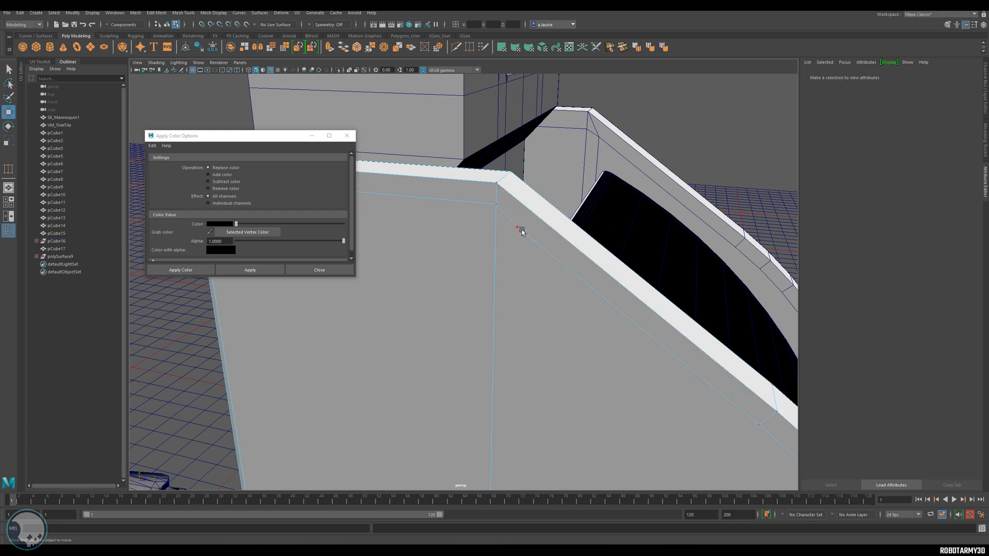
{"action": "key", "text": "ctrl+z"}
Step: Delete the inset's vertical edge and its corner edges beside the side panel's vertical division line, down to the base
{"action": "mouse_move", "coordinate": [538, 276]}
{"action": "right_mouse_down"}
{"action": "mouse_move", "coordinate": [546, 261]}
{"action": "mouse_move", "coordinate": [527, 224]}
{"action": "right_mouse_up"}
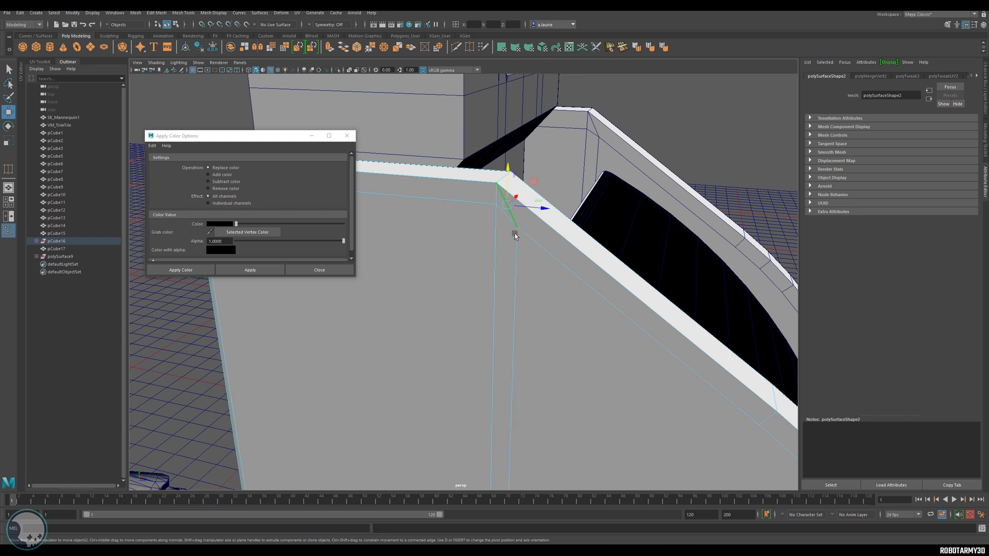
{"action": "scroll", "coordinate": [546, 308], "scroll_direction": "down", "scroll_amount": 5}
{"action": "middle_click_drag", "start_coordinate": [546, 308], "coordinate": [556, 132], "text": "alt"}
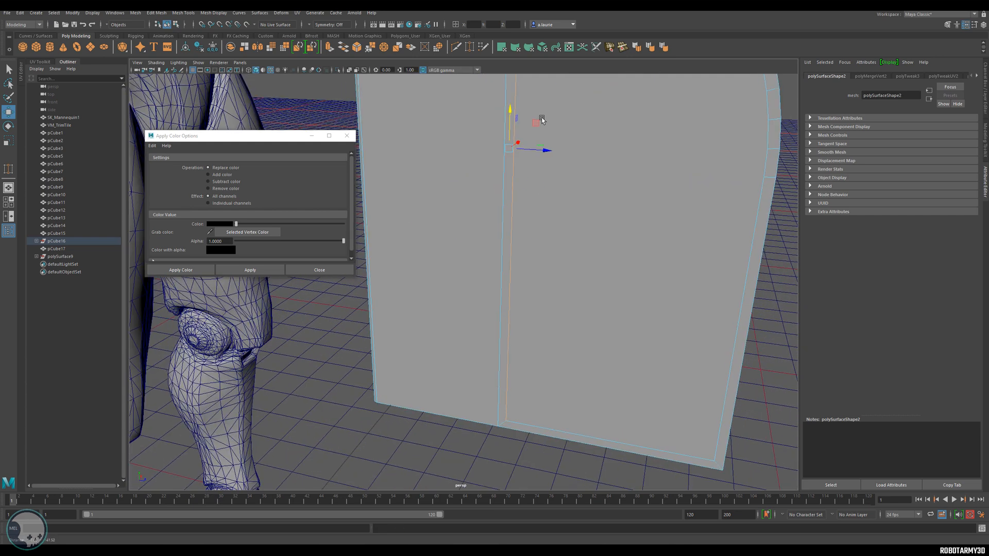
{"action": "middle_click_drag", "start_coordinate": [515, 260], "coordinate": [514, 191], "text": "alt"}
{"action": "middle_click_drag", "start_coordinate": [569, 212], "coordinate": [524, 449], "text": "alt"}
{"action": "key", "text": "Delete"}
{"action": "middle_click_drag", "start_coordinate": [531, 230], "coordinate": [523, 185], "text": "alt"}
{"action": "middle_click_drag", "start_coordinate": [561, 277], "coordinate": [543, 194], "text": "alt"}
Step: Cut an edge from the inset's lower outer corner down to the side panel's bottom edge with Multi-Cut
{"action": "left_click", "coordinate": [638, 330]}
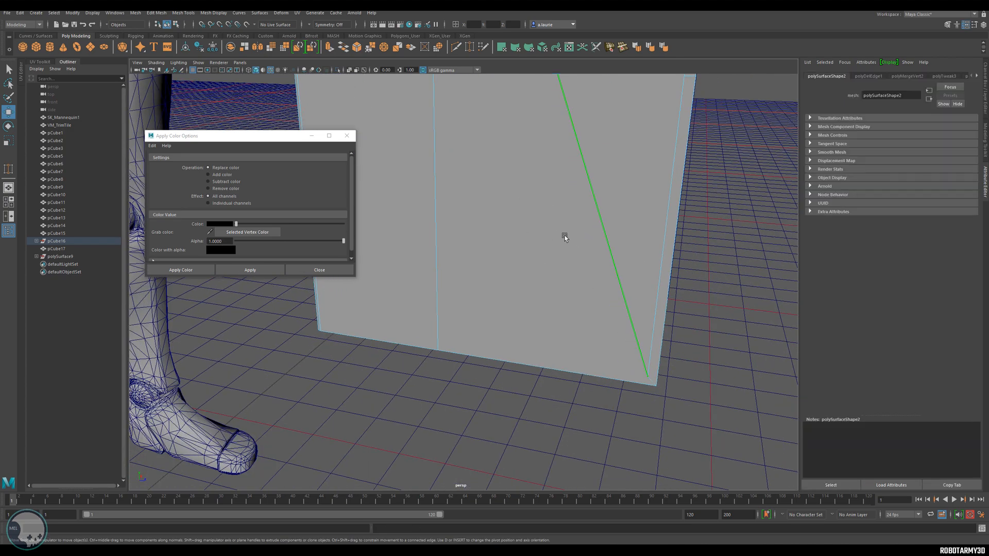
{"action": "middle_click_drag", "start_coordinate": [565, 236], "coordinate": [560, 306], "text": "alt"}
{"action": "middle_click_drag", "start_coordinate": [667, 468], "coordinate": [635, 304], "text": "alt"}
{"action": "scroll", "coordinate": [671, 278], "scroll_direction": "up", "scroll_amount": 4}
{"action": "left_click_drag", "start_coordinate": [671, 278], "coordinate": [508, 106], "text": "alt"}
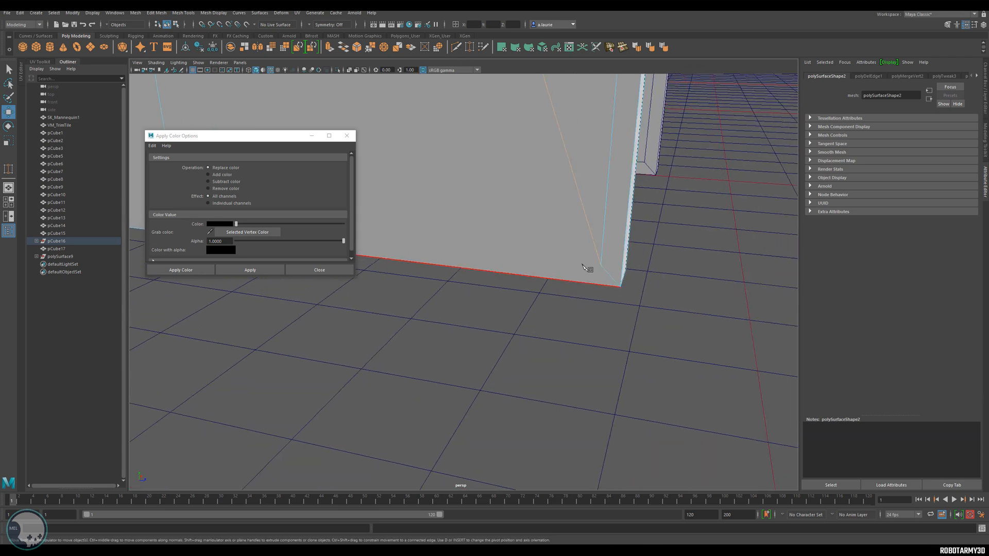
{"action": "key", "text": "ctrl+shift+x"}
{"action": "left_click_drag", "start_coordinate": [600, 289], "coordinate": [530, 415], "text": "alt"}
{"action": "middle_click_drag", "start_coordinate": [531, 414], "coordinate": [495, 298], "text": "alt"}
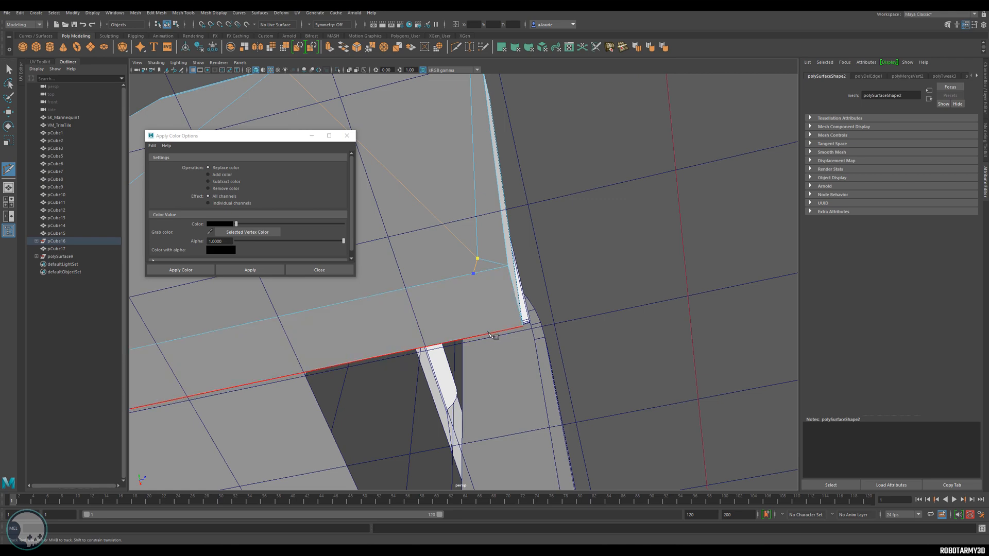
{"action": "left_click_drag", "start_coordinate": [489, 335], "coordinate": [435, 235], "text": "alt"}
{"action": "left_click", "coordinate": [508, 162]}
{"action": "key", "text": "w"}
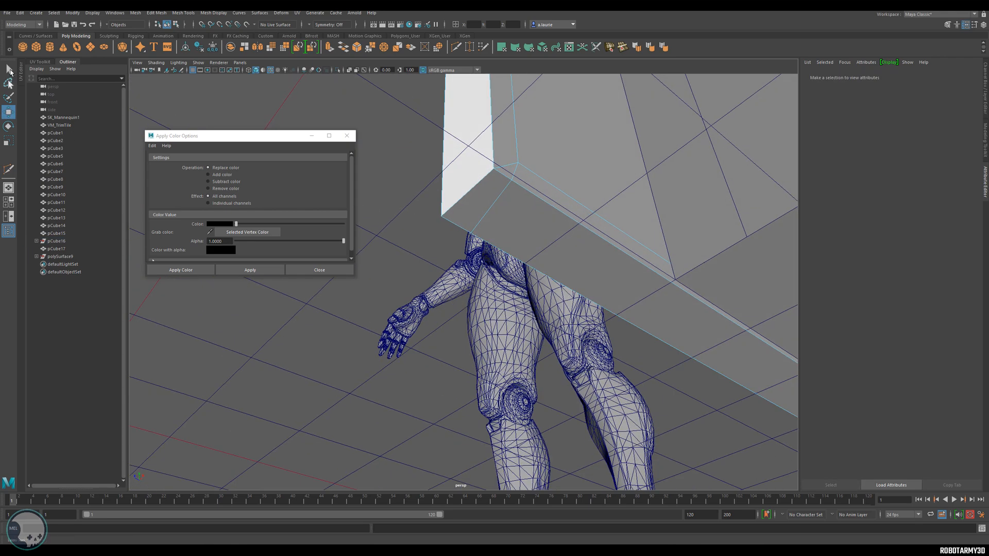
Step: Align the new cut's bottom vertex with the inset corner vertex above it using vertex snapping along one axis
{"action": "right_click_drag", "start_coordinate": [522, 198], "coordinate": [501, 193]}
{"action": "left_click", "coordinate": [515, 183]}
{"action": "key", "text": "w"}
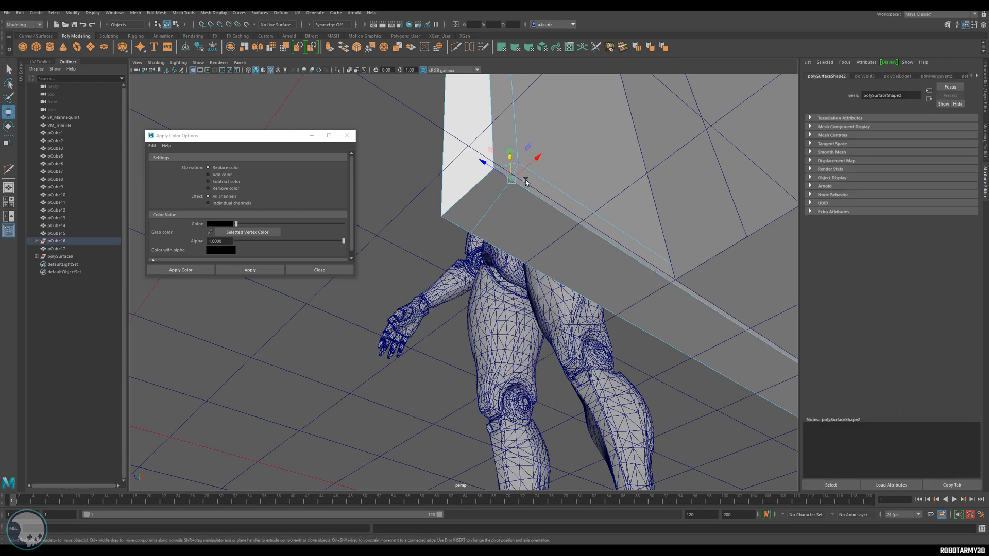
{"action": "key", "text": "v"}
{"action": "left_click_drag", "start_coordinate": [485, 164], "coordinate": [309, 178]}
{"action": "key", "text": "v"}
{"action": "left_click_drag", "start_coordinate": [461, 256], "coordinate": [486, 240]}
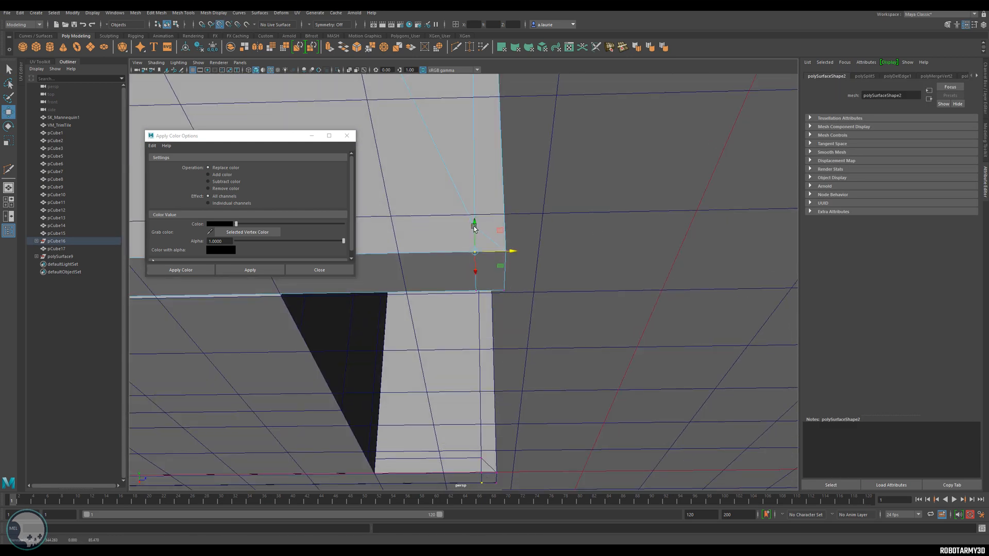
Step: Delete the long diagonal edge crossing the outer face of the side panel
{"action": "right_click_drag", "start_coordinate": [432, 198], "coordinate": [432, 176]}
{"action": "left_click", "coordinate": [480, 231]}
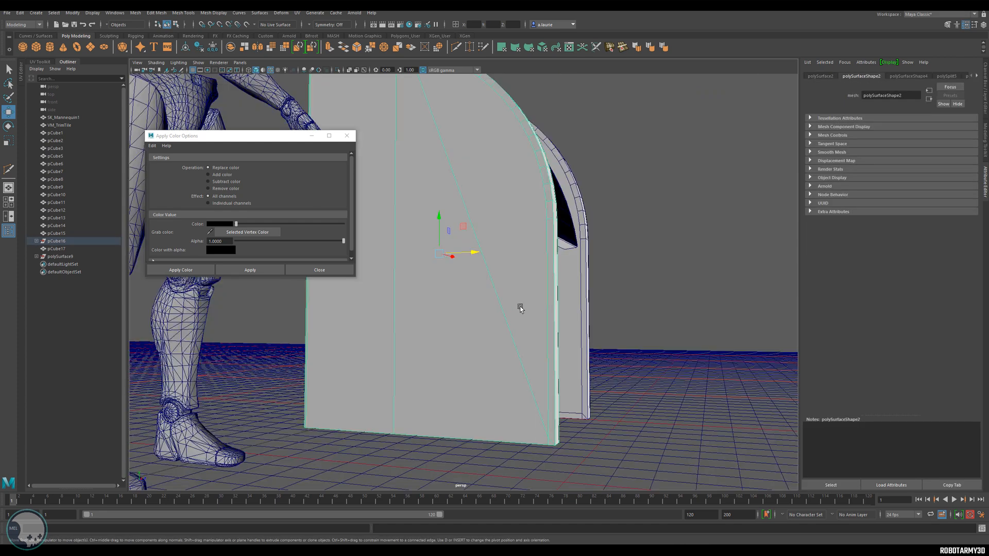
{"action": "right_click_drag", "start_coordinate": [519, 305], "coordinate": [515, 291]}
{"action": "left_click", "coordinate": [500, 320]}
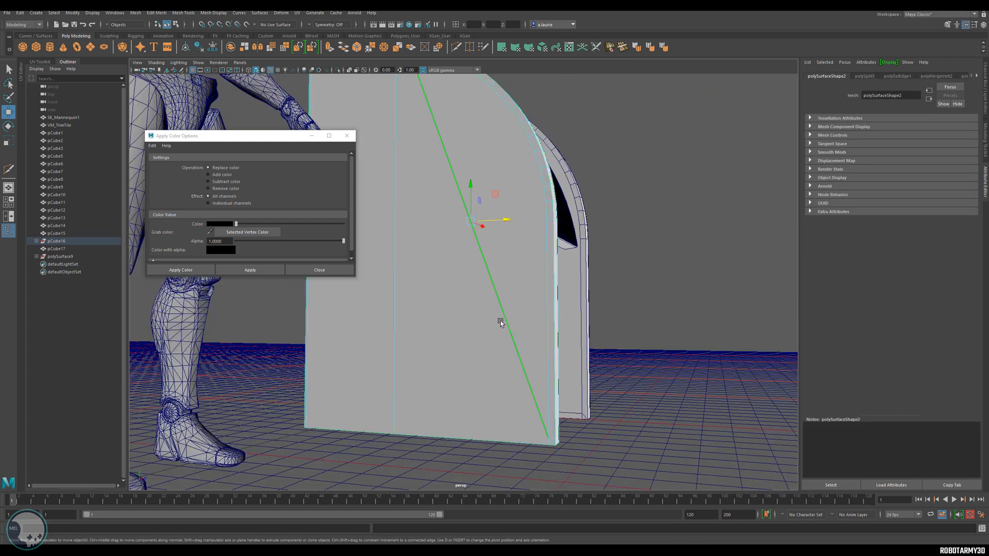
{"action": "key", "text": "ctrl+Delete"}
Step: Delete the leftover vertex below the side panel's upper corner on the sloped inset line
{"action": "middle_click_drag", "start_coordinate": [500, 321], "coordinate": [491, 401], "text": "alt"}
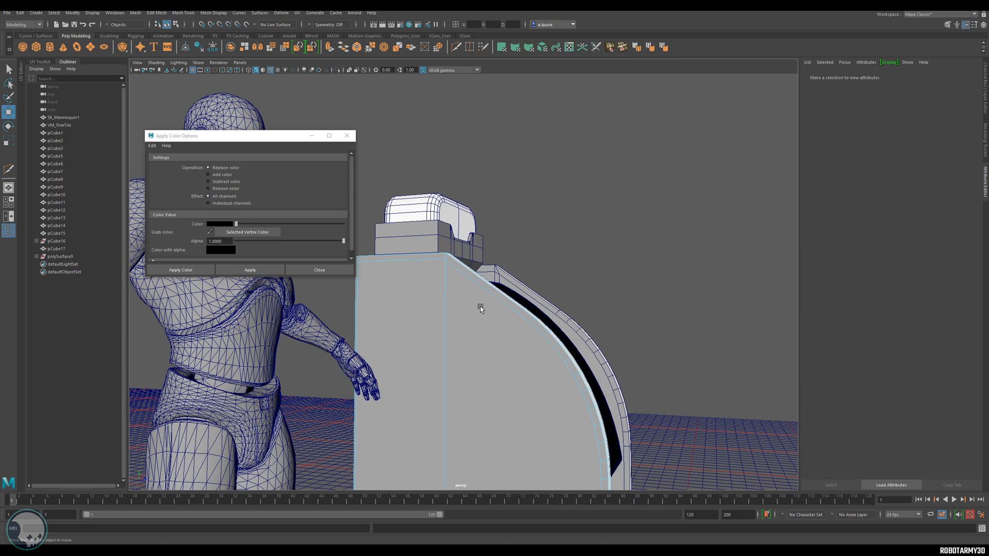
{"action": "scroll", "coordinate": [468, 286], "scroll_direction": "up", "scroll_amount": 5}
{"action": "right_click_drag", "start_coordinate": [466, 284], "coordinate": [441, 248]}
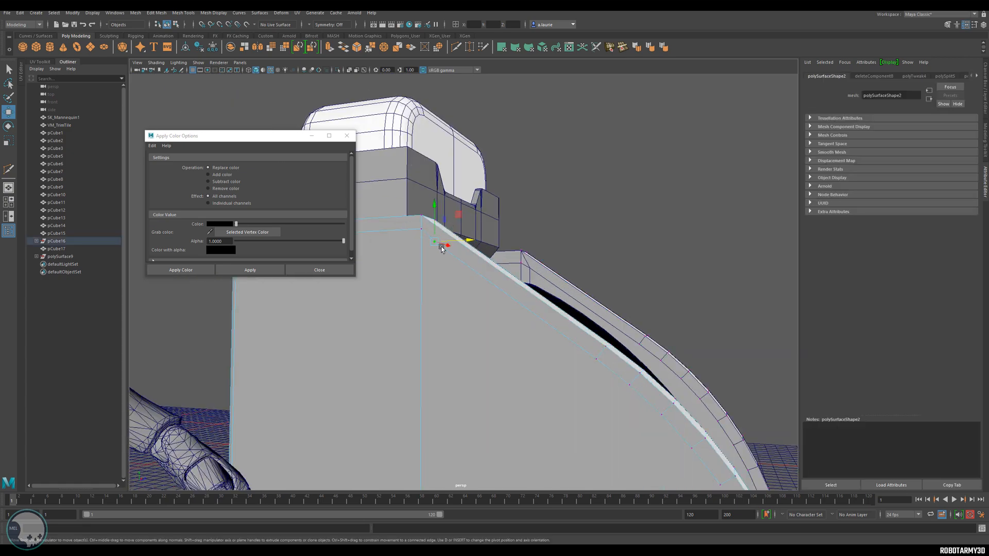
Step: Delete the short diagonal edge between the inset's lower outer corner and the panel corner, along with the leftover corner vertex
{"action": "scroll", "coordinate": [441, 248], "scroll_direction": "down", "scroll_amount": 5}
{"action": "middle_click_drag", "start_coordinate": [501, 333], "coordinate": [496, 163], "text": "alt"}
{"action": "scroll", "coordinate": [497, 164], "scroll_direction": "up", "scroll_amount": 5}
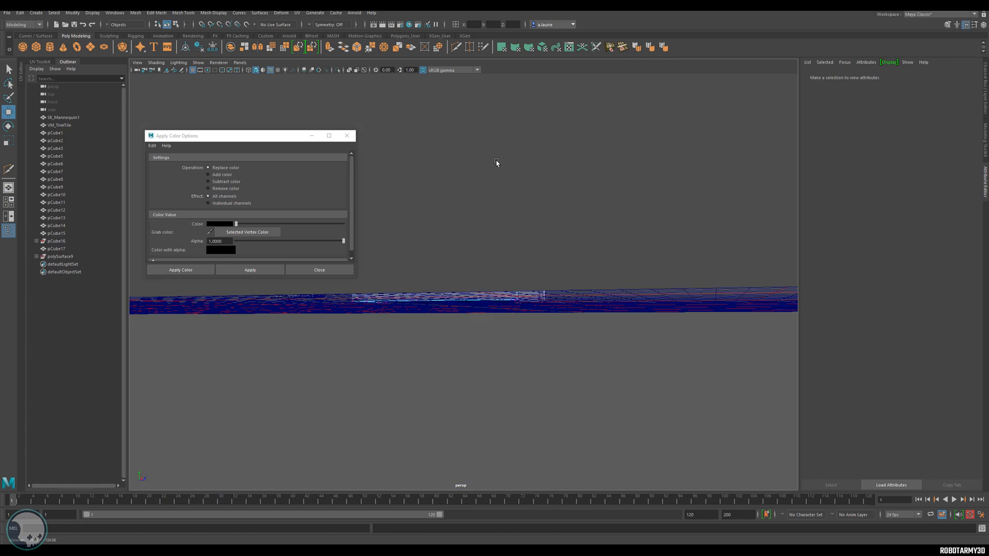
{"action": "scroll", "coordinate": [509, 265], "scroll_direction": "down", "scroll_amount": 5}
{"action": "scroll", "coordinate": [515, 267], "scroll_direction": "up", "scroll_amount": 3}
{"action": "mouse_move", "coordinate": [547, 279]}
{"action": "left_mouse_down", "text": "alt"}
{"action": "mouse_move", "coordinate": [558, 277]}
{"action": "mouse_move", "coordinate": [546, 272]}
{"action": "left_mouse_up", "text": "alt"}
{"action": "middle_click_drag", "start_coordinate": [571, 225], "coordinate": [515, 259], "text": "alt"}
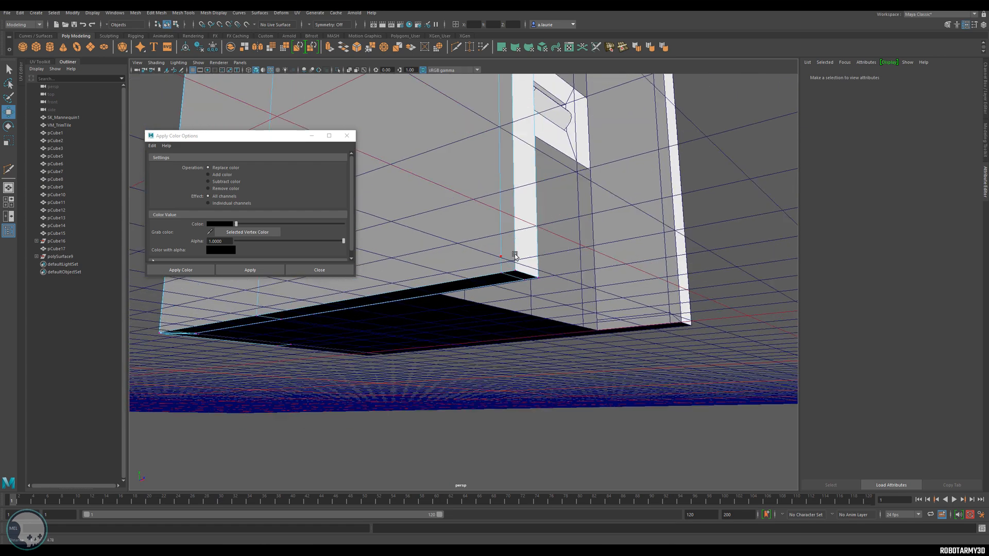
{"action": "scroll", "coordinate": [516, 257], "scroll_direction": "up", "scroll_amount": 3}
{"action": "left_click_drag", "start_coordinate": [530, 256], "coordinate": [546, 255], "text": "alt"}
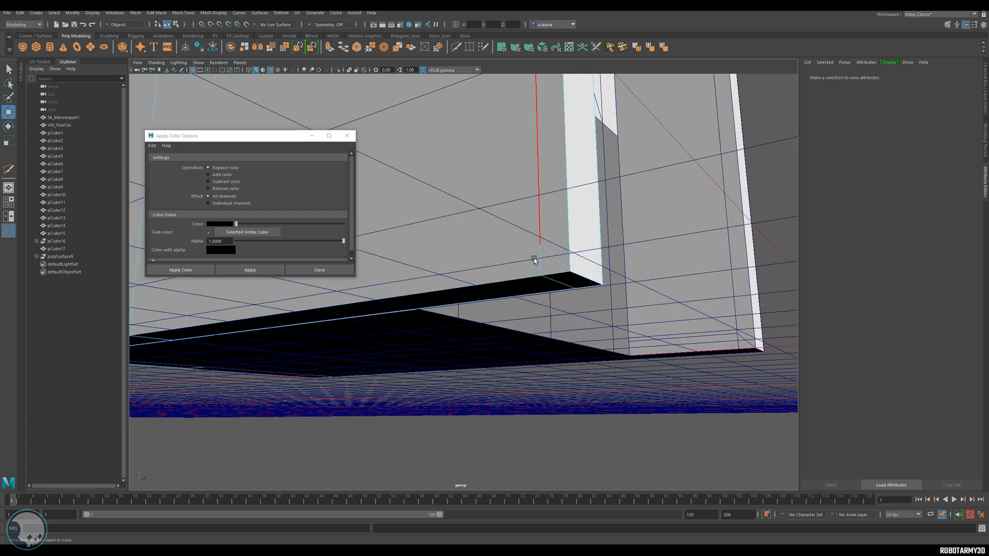
{"action": "left_click", "coordinate": [561, 258]}
{"action": "left_click", "coordinate": [554, 258]}
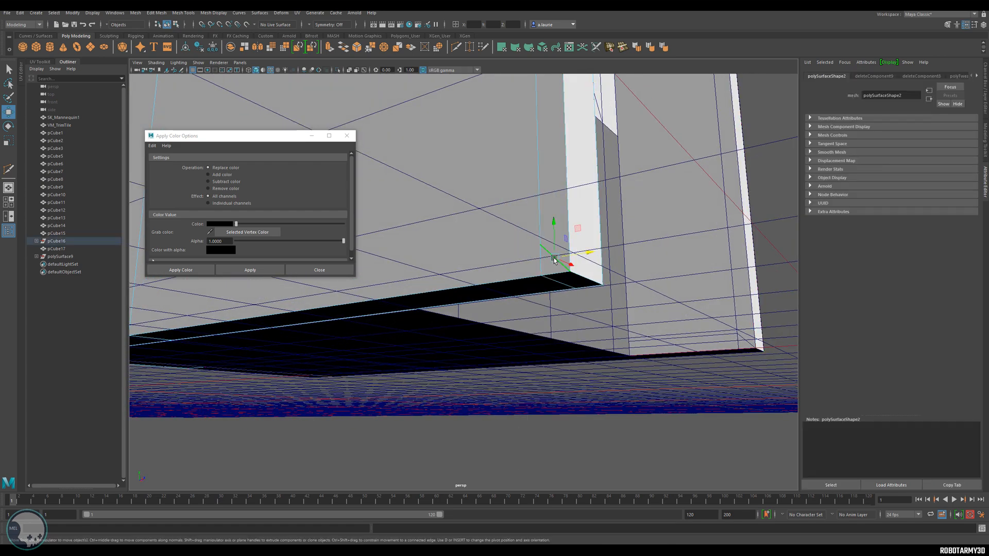
{"action": "left_click", "coordinate": [553, 259]}
{"action": "right_click_drag", "start_coordinate": [485, 232], "coordinate": [468, 228]}
{"action": "left_click", "coordinate": [544, 246]}
{"action": "left_click", "coordinate": [545, 247]}
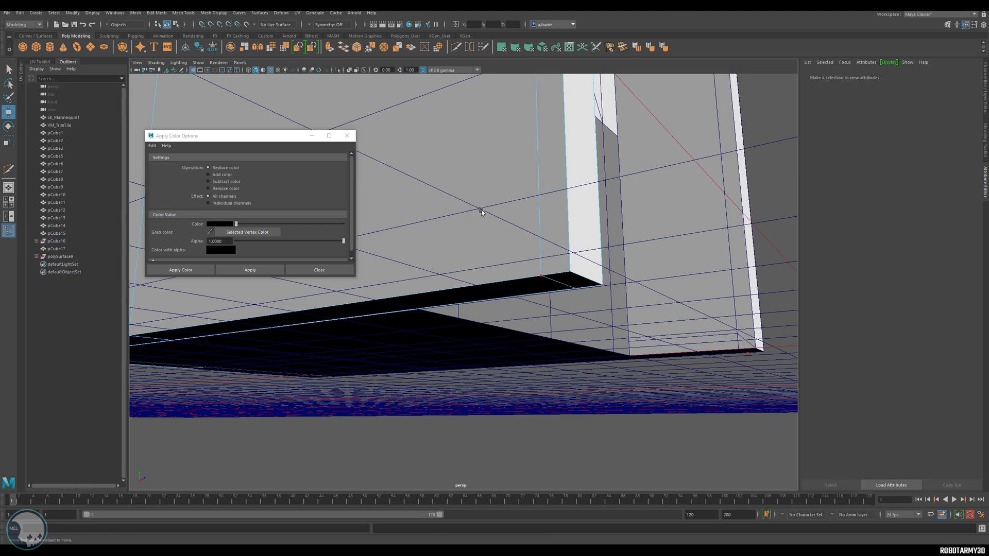
Step: Isolate the side panel object in the viewport with its inner face in view
{"action": "left_click_drag", "start_coordinate": [482, 211], "coordinate": [432, 299], "text": "alt"}
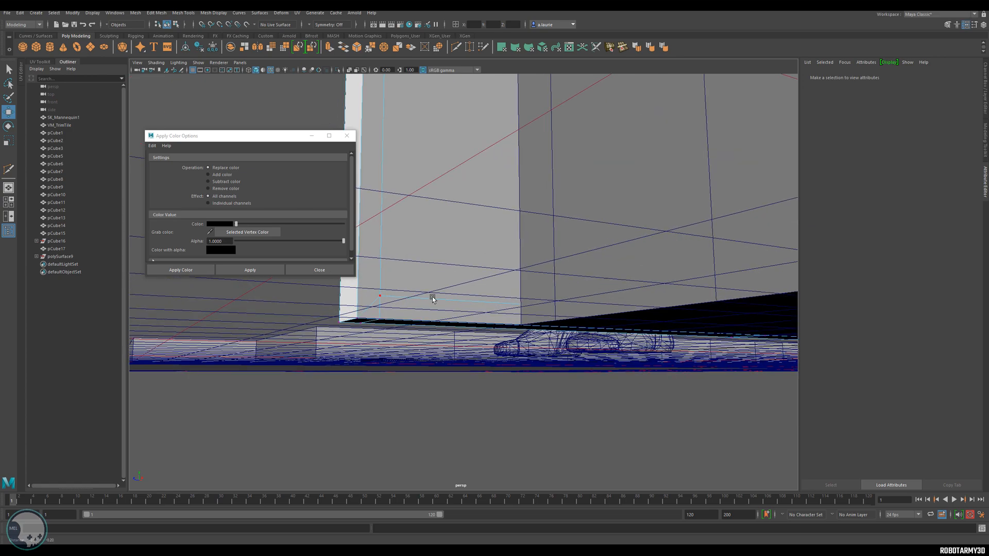
{"action": "middle_click_drag", "start_coordinate": [433, 299], "coordinate": [448, 291], "text": "alt"}
{"action": "right_click_drag", "start_coordinate": [448, 291], "coordinate": [448, 274]}
{"action": "left_click", "coordinate": [444, 284]}
{"action": "left_click_drag", "start_coordinate": [445, 284], "coordinate": [485, 298], "text": "alt"}
{"action": "right_click_drag", "start_coordinate": [441, 254], "coordinate": [463, 241]}
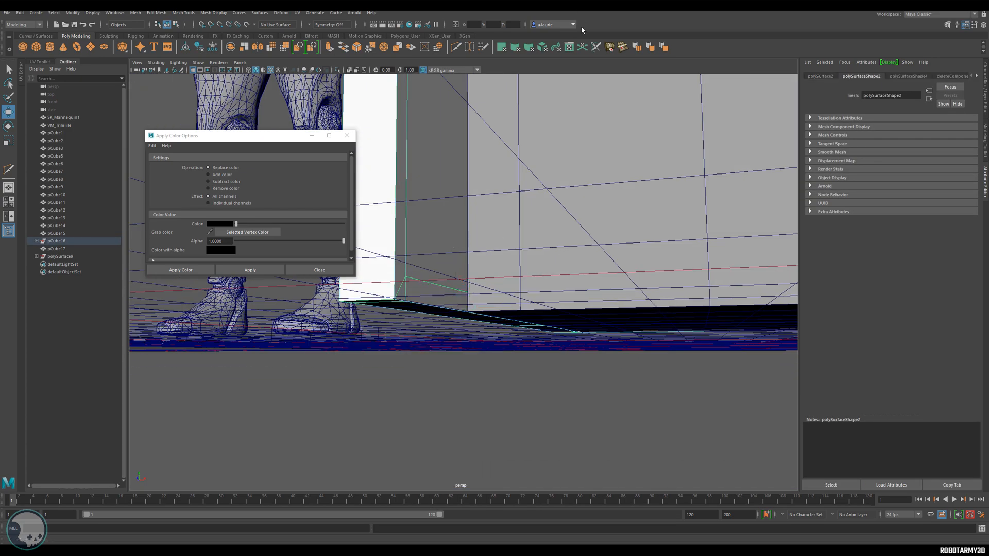
{"action": "left_click", "coordinate": [343, 71]}
{"action": "left_click_drag", "start_coordinate": [453, 183], "coordinate": [543, 256], "text": "alt"}
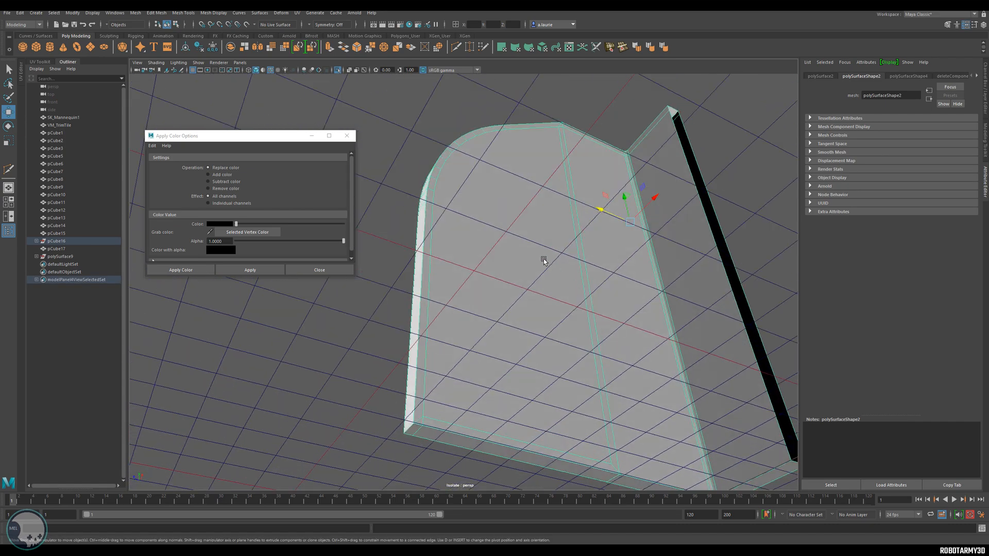
Step: Delete the inset edges beside the vertical division line and along the bottom of the inner side face
{"action": "right_click_drag", "start_coordinate": [541, 252], "coordinate": [563, 132]}
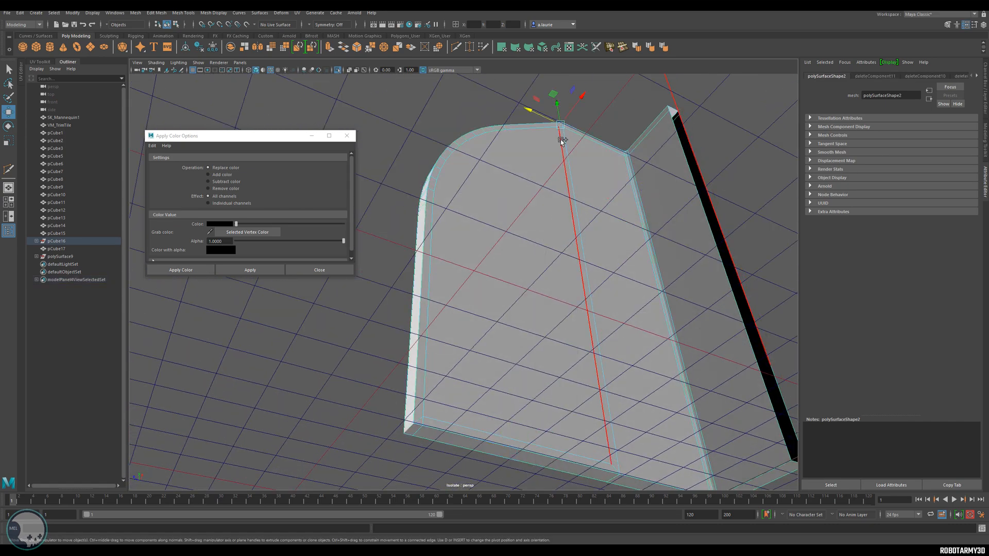
{"action": "left_click", "coordinate": [561, 140]}
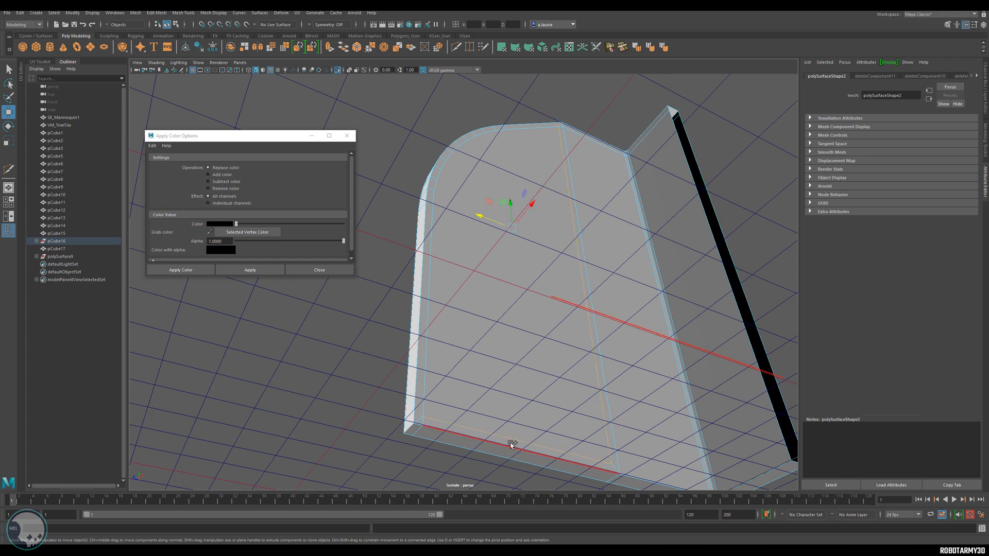
{"action": "key", "text": "Delete"}
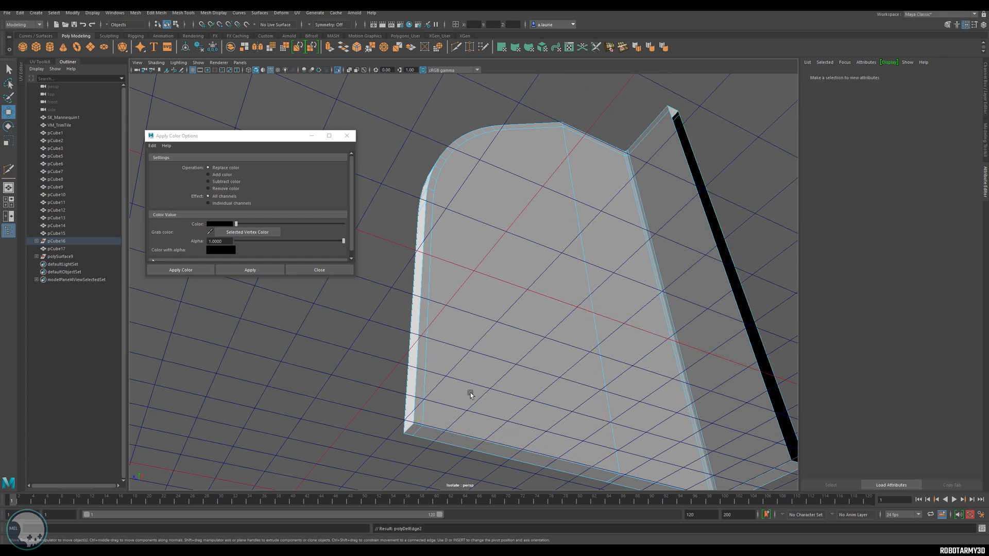
{"action": "right_click_drag", "start_coordinate": [487, 335], "coordinate": [452, 412]}
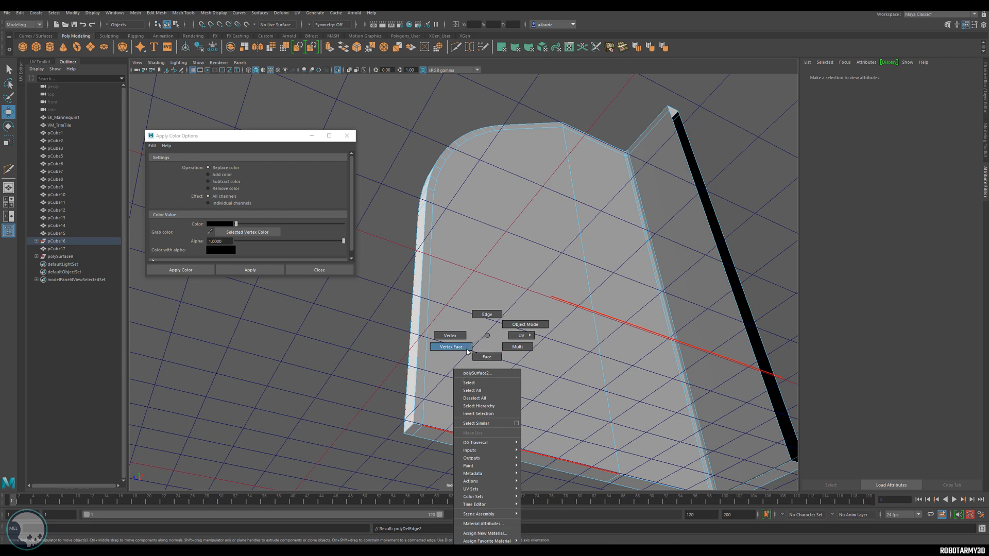
{"action": "right_click_drag", "start_coordinate": [467, 351], "coordinate": [468, 352]}
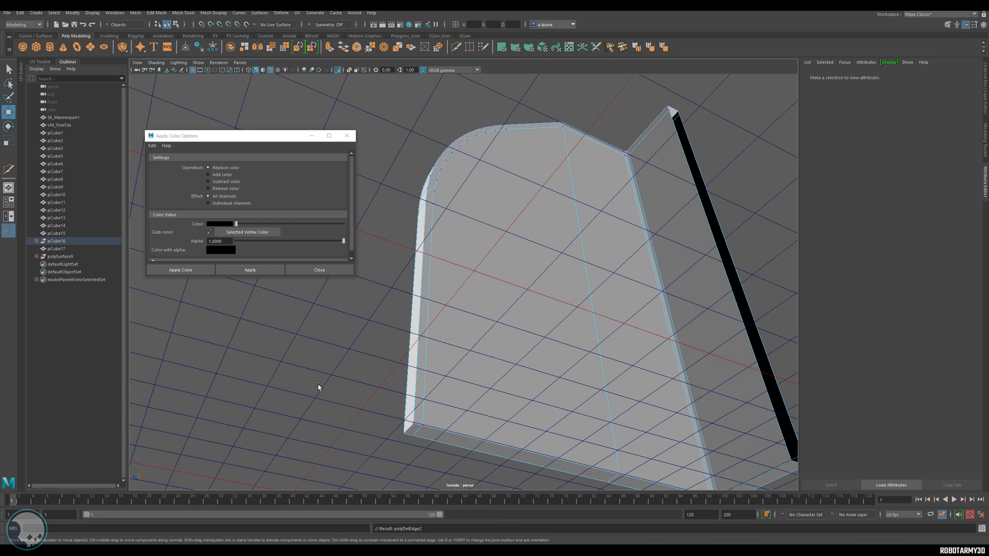
{"action": "left_click_drag", "start_coordinate": [446, 303], "coordinate": [451, 310], "text": "alt"}
{"action": "middle_click_drag", "start_coordinate": [475, 314], "coordinate": [479, 422], "text": "alt"}
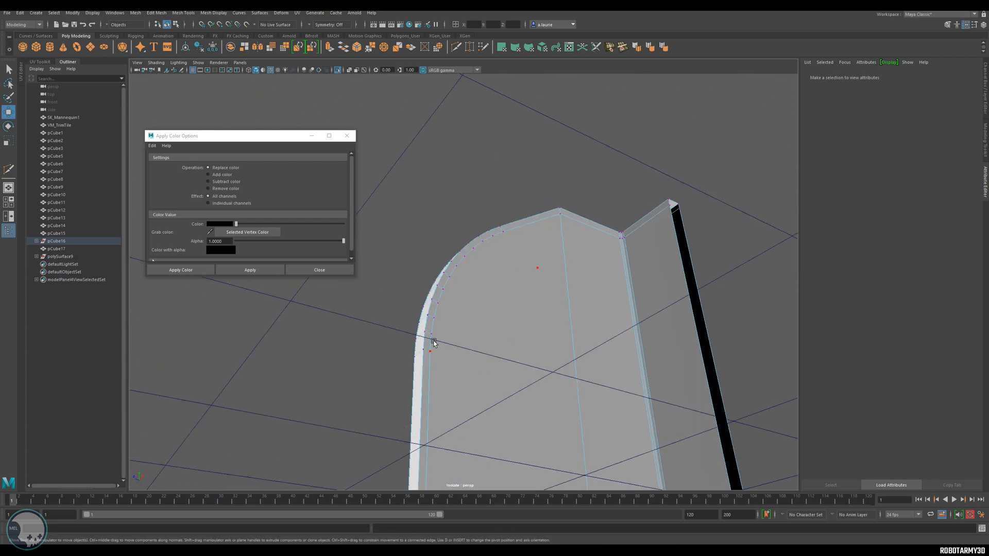
{"action": "left_click_drag", "start_coordinate": [611, 231], "coordinate": [570, 246], "text": "alt"}
{"action": "left_click_drag", "start_coordinate": [570, 194], "coordinate": [469, 241], "text": "alt"}
Step: Bevel the long curved edges bordering the front rims of both side panels
{"action": "right_click_drag", "start_coordinate": [433, 219], "coordinate": [455, 211]}
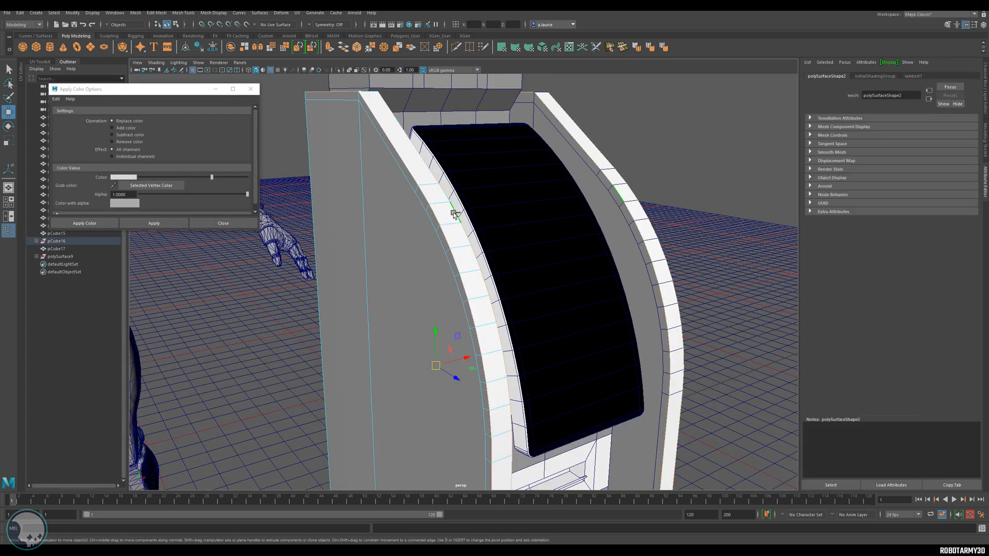
{"action": "right_click_drag", "start_coordinate": [439, 269], "coordinate": [457, 258], "text": "alt"}
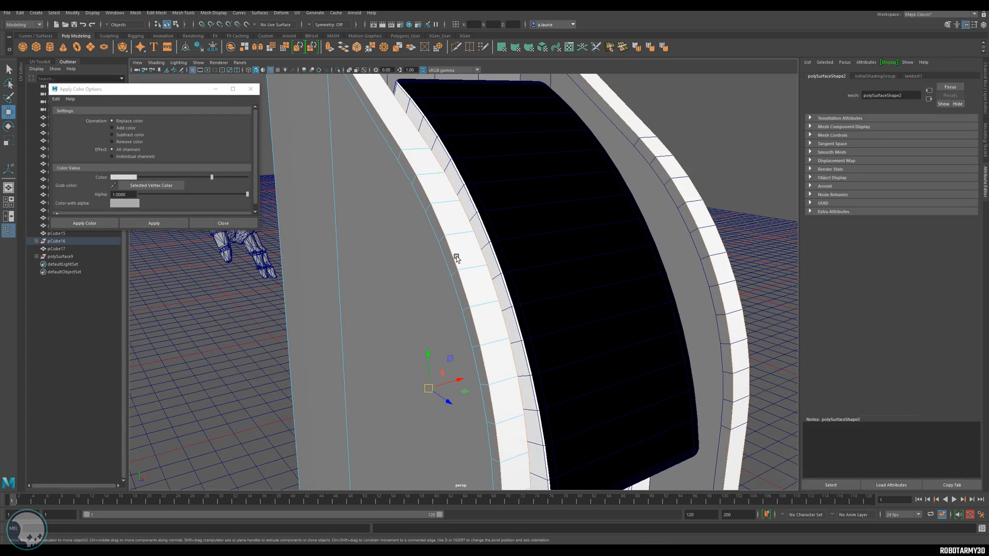
{"action": "left_click_drag", "start_coordinate": [453, 264], "coordinate": [405, 123], "text": "alt"}
{"action": "right_click_drag", "start_coordinate": [471, 267], "coordinate": [407, 268], "text": "alt"}
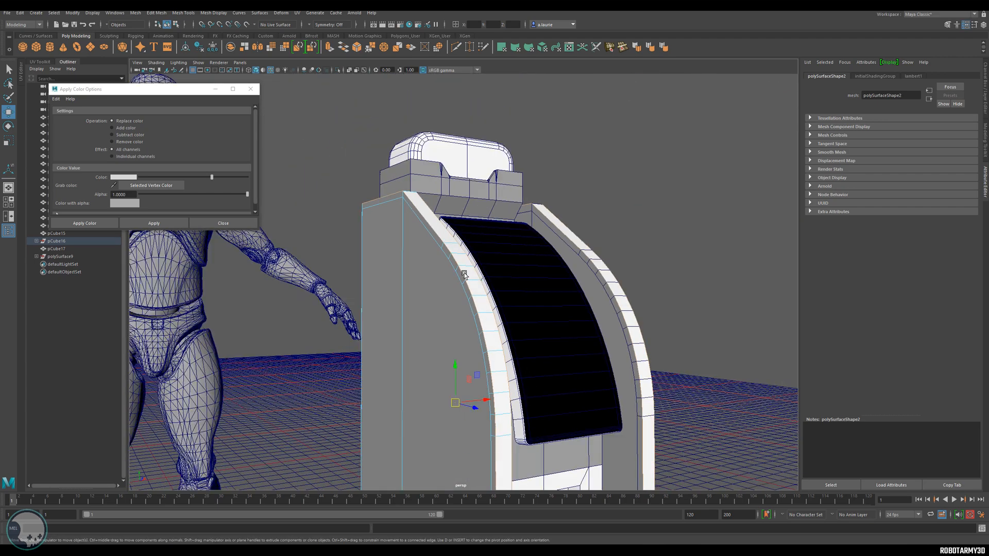
{"action": "mouse_move", "coordinate": [406, 268]}
{"action": "left_mouse_down", "text": "alt"}
{"action": "mouse_move", "coordinate": [345, 270]}
{"action": "mouse_move", "coordinate": [399, 273]}
{"action": "left_mouse_up", "text": "alt"}
{"action": "right_click_drag", "start_coordinate": [399, 272], "coordinate": [451, 287], "text": "alt"}
{"action": "middle_click_drag", "start_coordinate": [451, 287], "coordinate": [448, 244], "text": "alt"}
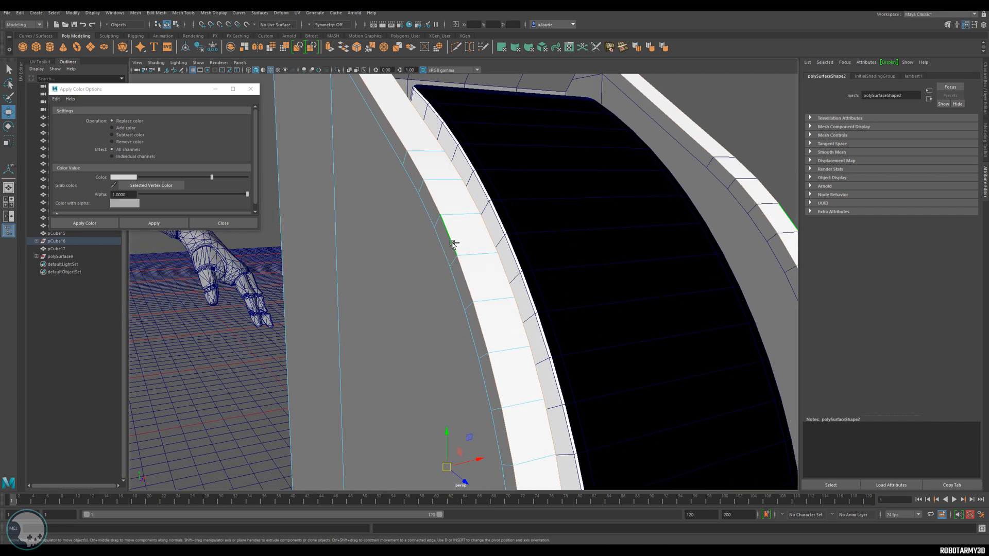
{"action": "right_click", "coordinate": [452, 244], "text": "shift"}
{"action": "left_click", "coordinate": [487, 243]}
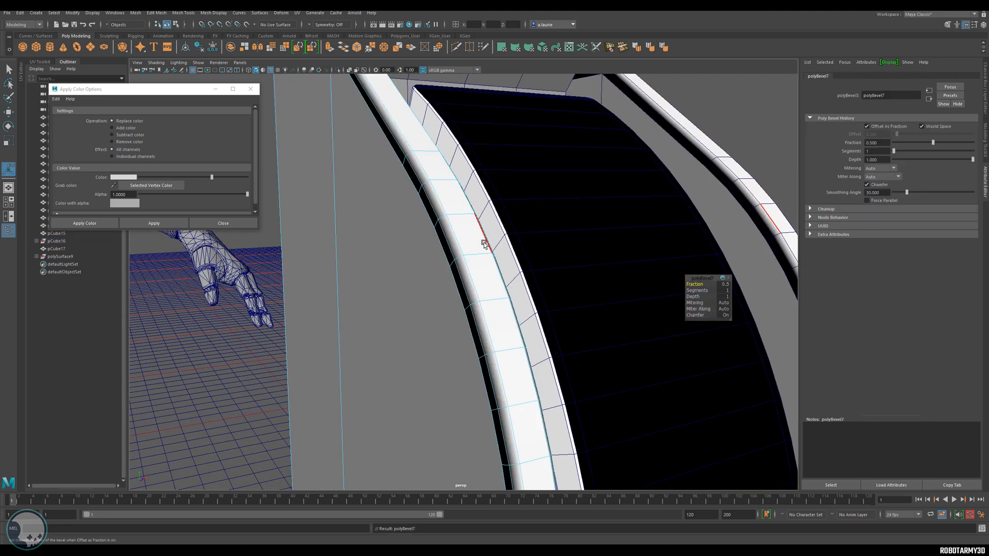
Step: Set the fraction of the side panel rim bevel to 0.2
{"action": "left_click_drag", "start_coordinate": [464, 257], "coordinate": [430, 268], "text": "alt"}
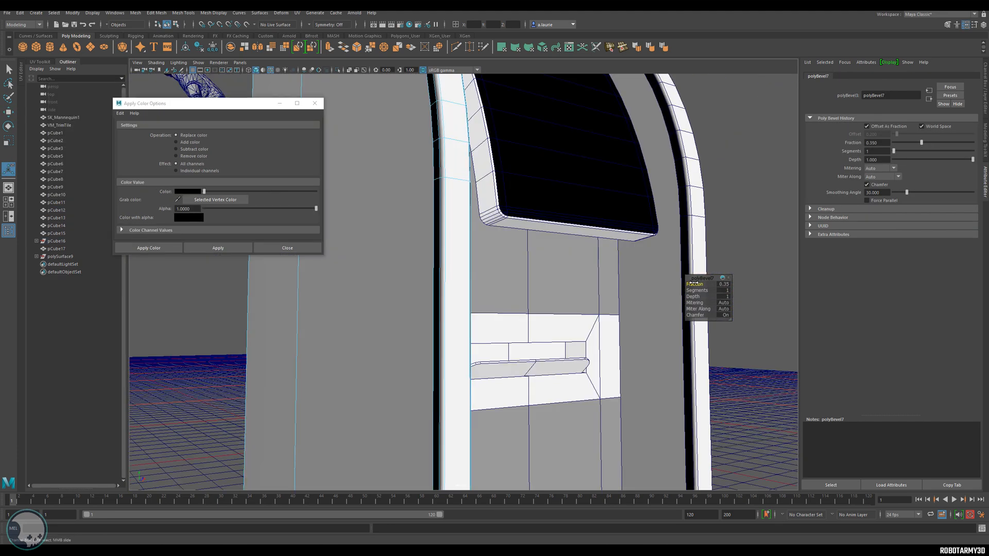
{"action": "middle_click_drag", "start_coordinate": [695, 283], "coordinate": [686, 282]}
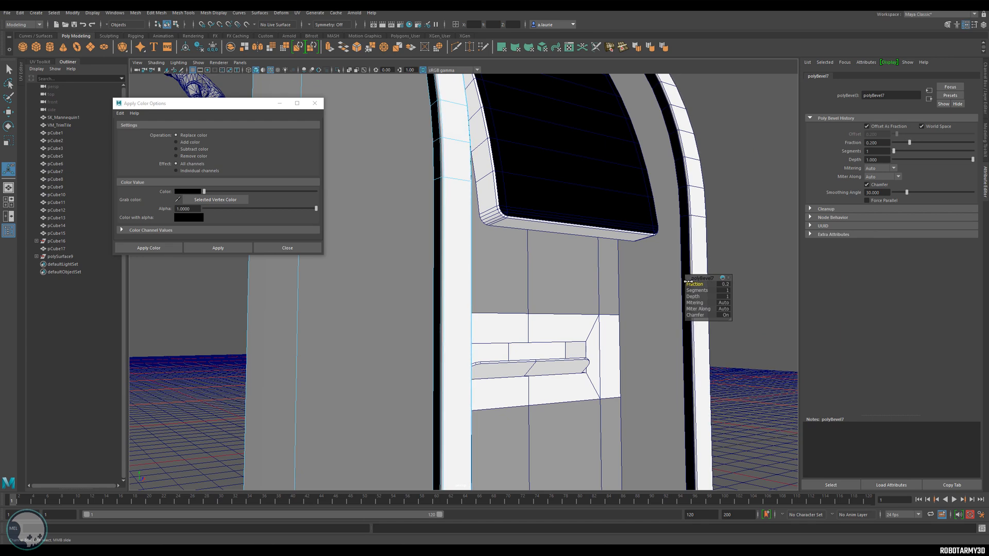
{"action": "left_click_drag", "start_coordinate": [437, 280], "coordinate": [441, 286], "text": "alt"}
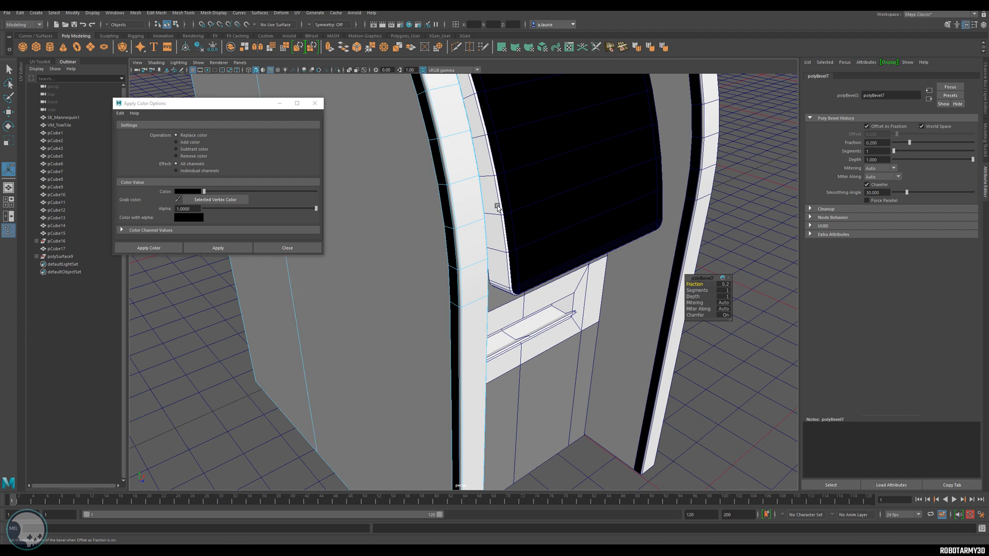
Step: Select the face strips along the front rims of both side panels, leaving the large flat side faces out of the selection
{"action": "middle_click_drag", "start_coordinate": [532, 182], "coordinate": [562, 265], "text": "alt"}
{"action": "key", "text": "w"}
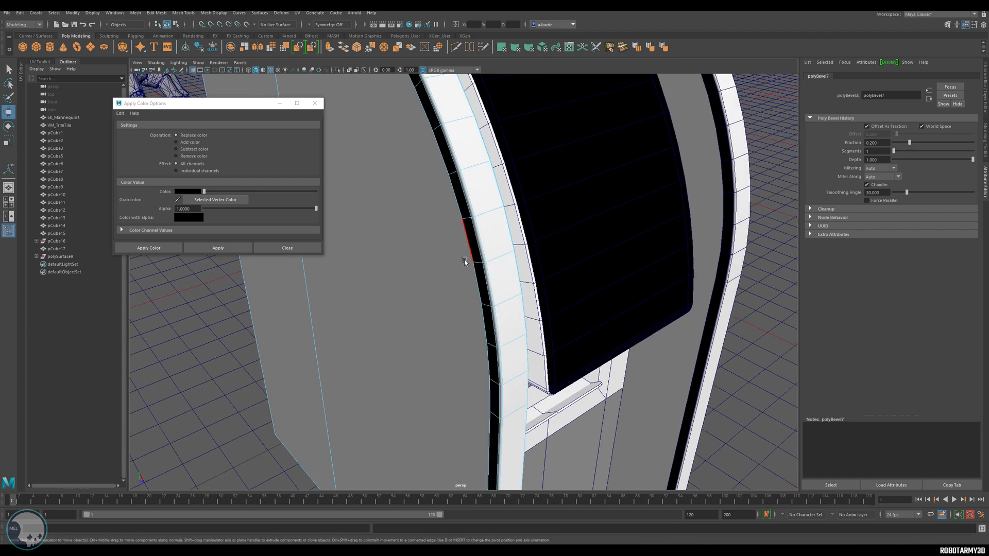
{"action": "left_click_drag", "start_coordinate": [464, 262], "coordinate": [502, 259], "text": "alt"}
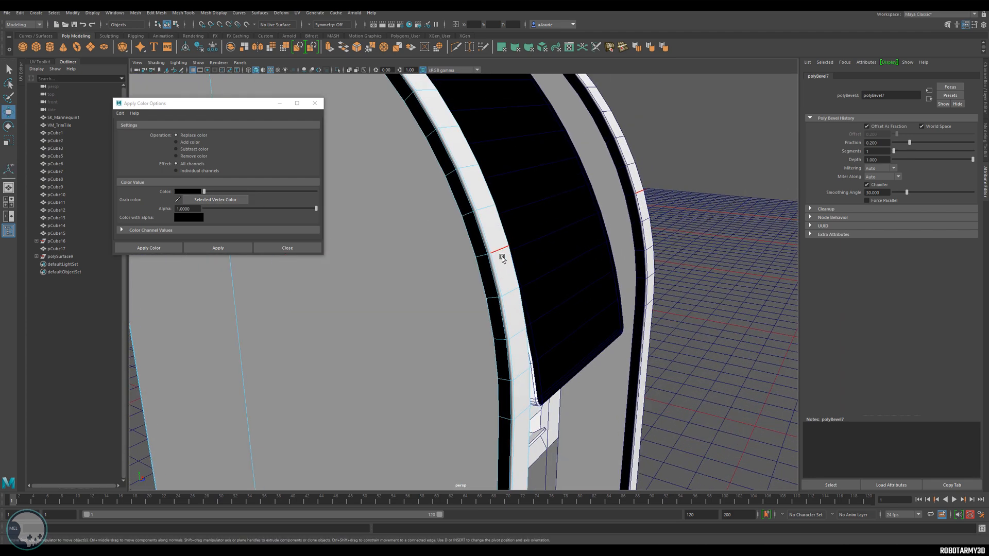
{"action": "scroll", "coordinate": [498, 256], "scroll_direction": "up", "scroll_amount": 3}
{"action": "middle_click_drag", "start_coordinate": [495, 254], "coordinate": [490, 294], "text": "alt"}
{"action": "mouse_move", "coordinate": [434, 254]}
{"action": "left_mouse_down", "text": "alt"}
{"action": "mouse_move", "coordinate": [415, 254]}
{"action": "mouse_move", "coordinate": [445, 251]}
{"action": "left_mouse_up", "text": "alt"}
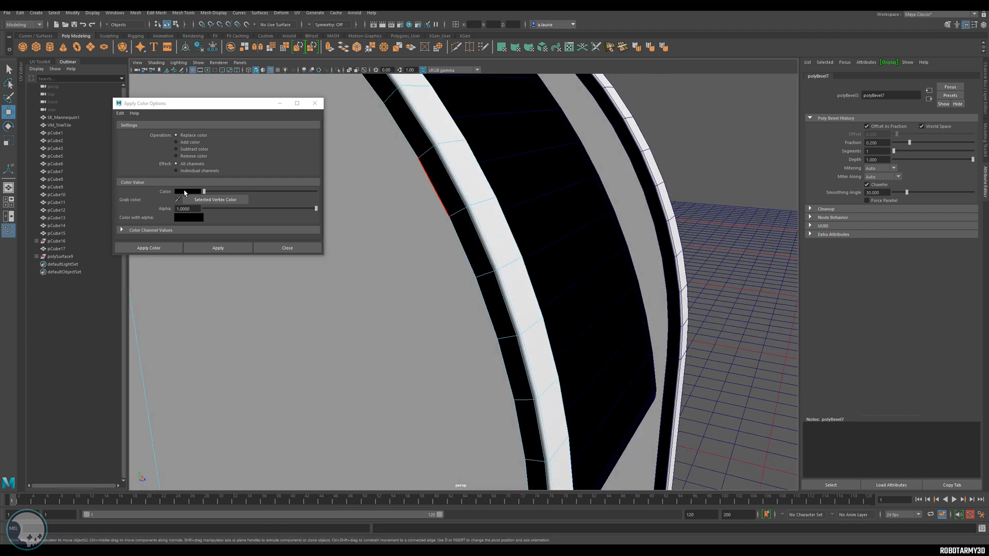
{"action": "right_click_drag", "start_coordinate": [489, 239], "coordinate": [492, 257]}
{"action": "left_click", "coordinate": [502, 248]}
{"action": "double_click", "coordinate": [521, 291], "text": "shift"}
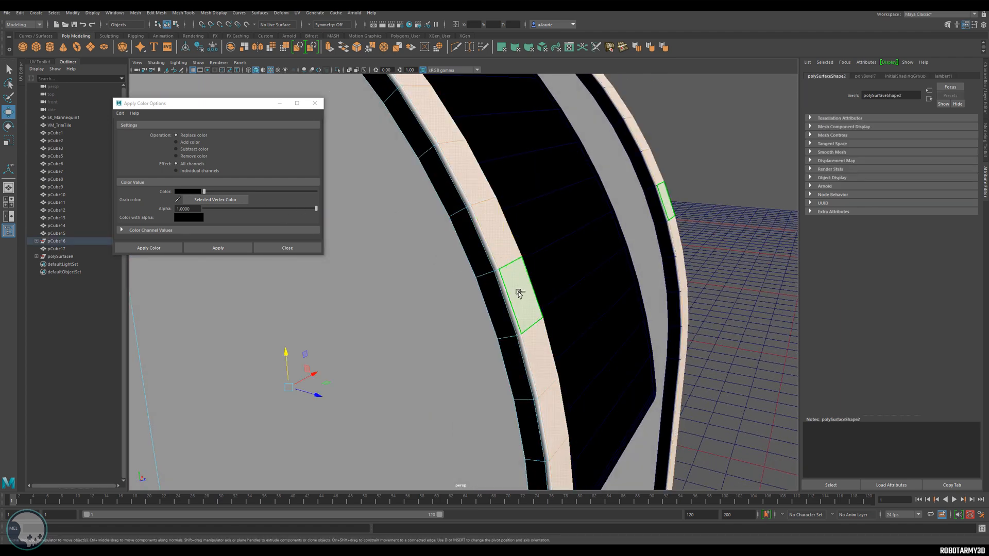
{"action": "scroll", "coordinate": [510, 300], "scroll_direction": "down", "scroll_amount": 4}
{"action": "scroll", "coordinate": [501, 308], "scroll_direction": "down", "scroll_amount": 6}
{"action": "left_click_drag", "start_coordinate": [500, 307], "coordinate": [479, 282], "text": "alt"}
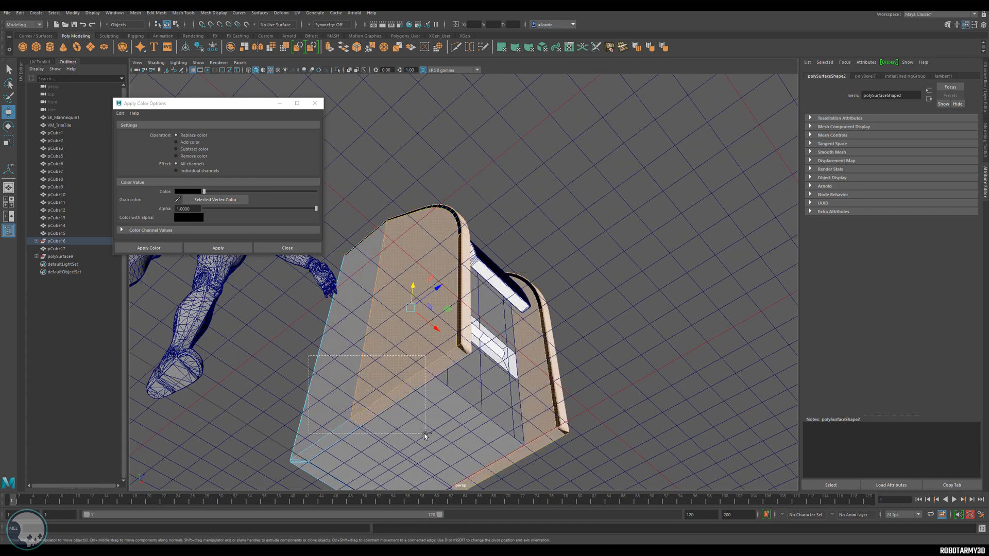
{"action": "left_click_drag", "start_coordinate": [569, 400], "coordinate": [628, 347], "text": "alt"}
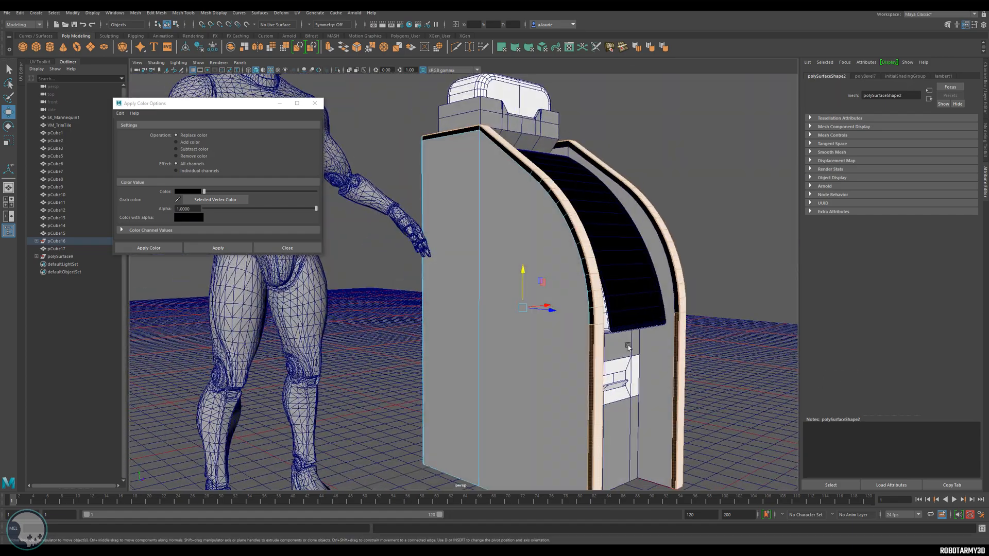
Step: Set the vertex colour to light grey (0.671) and apply it to the selected rim faces
{"action": "left_click", "coordinate": [190, 194]}
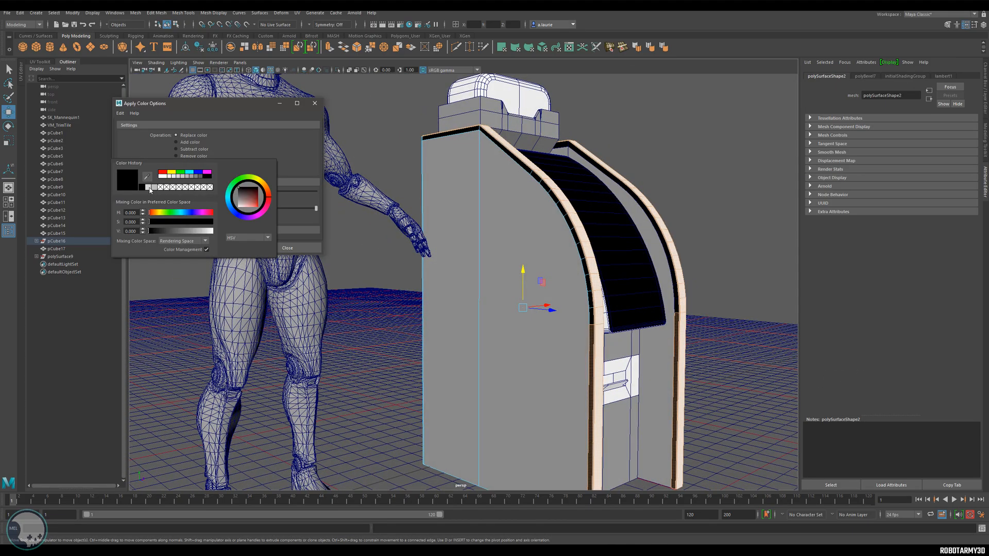
{"action": "left_click", "coordinate": [150, 187]}
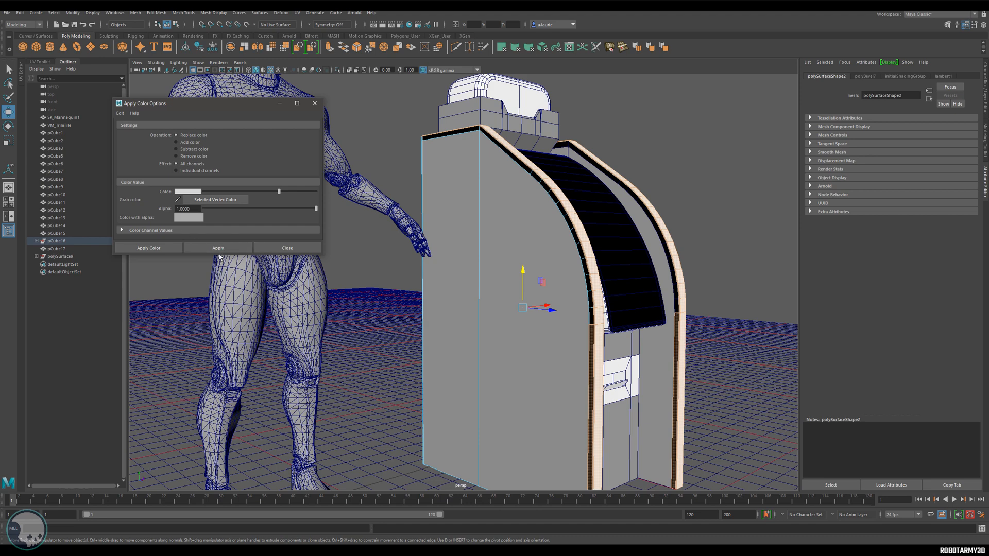
{"action": "left_click", "coordinate": [217, 248]}
{"action": "left_click", "coordinate": [150, 248]}
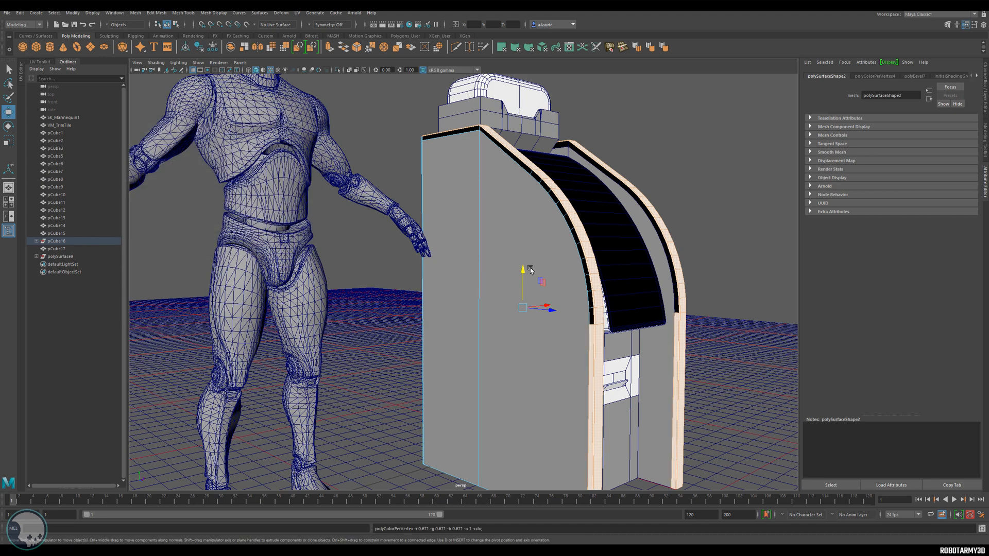
{"action": "scroll", "coordinate": [602, 268], "scroll_direction": "up", "scroll_amount": 3}
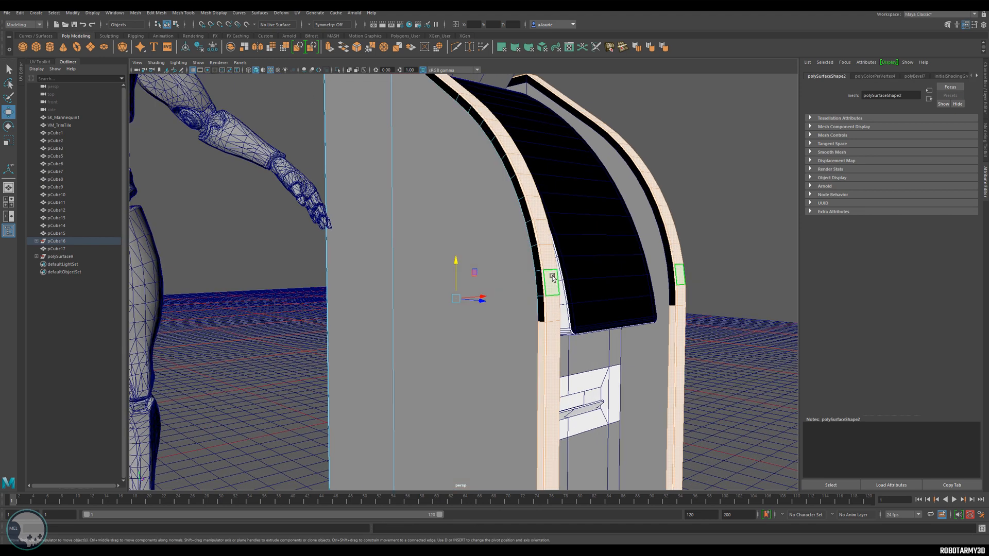
{"action": "scroll", "coordinate": [552, 279], "scroll_direction": "down", "scroll_amount": 6}
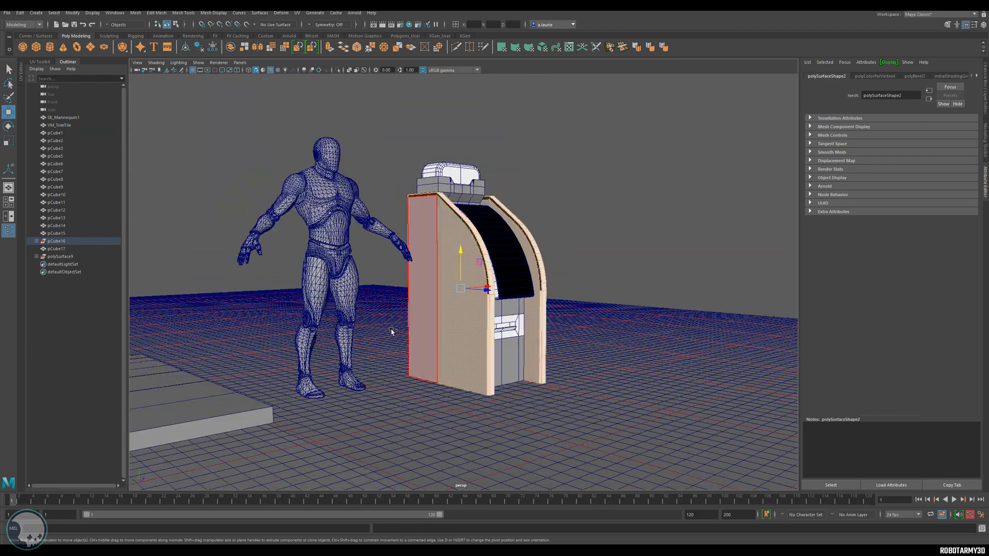
{"action": "left_click_drag", "start_coordinate": [508, 429], "coordinate": [493, 341], "text": "alt"}
Step: Reapply the vertex colour to the selected rim faces and clear the selection
{"action": "left_click", "coordinate": [213, 12]}
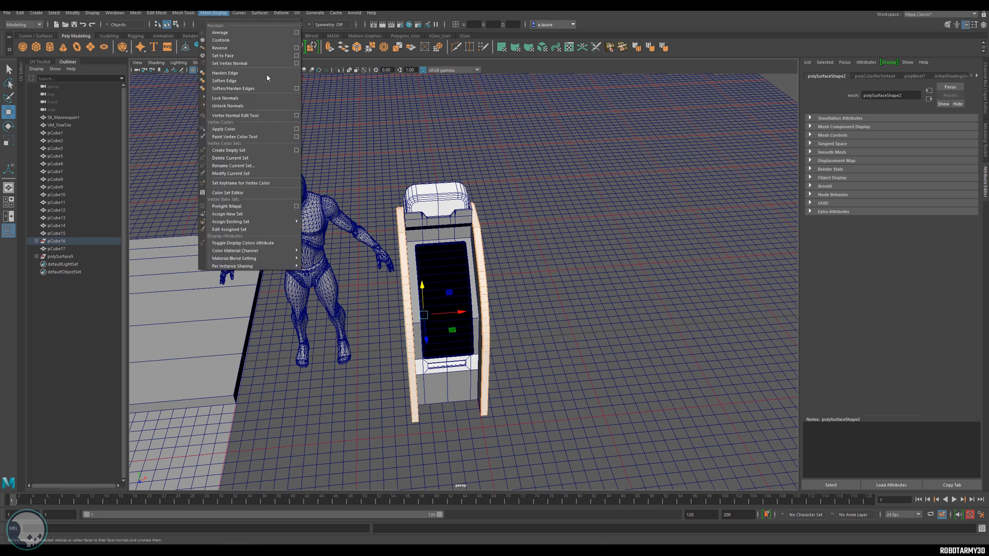
{"action": "left_click", "coordinate": [280, 129]}
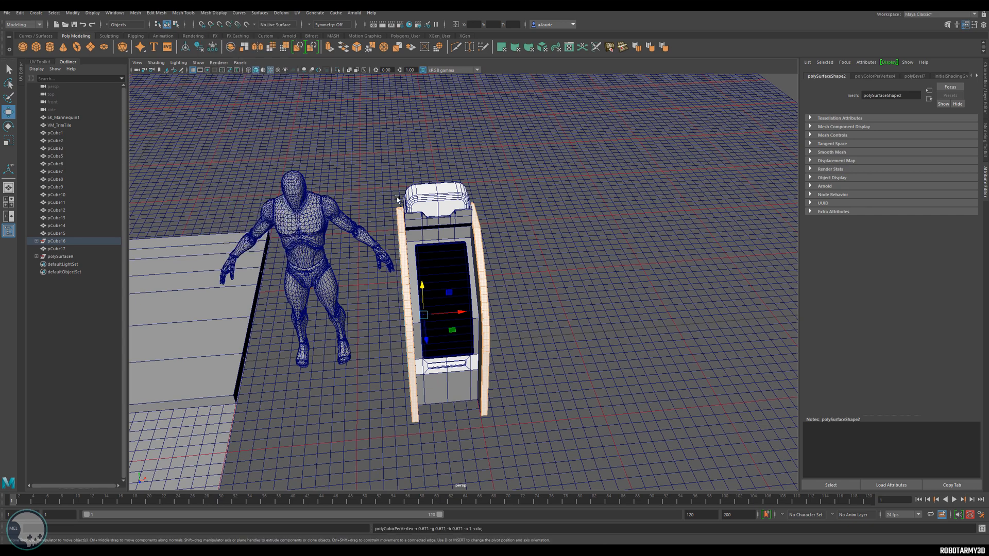
{"action": "left_click_drag", "start_coordinate": [507, 247], "coordinate": [613, 155], "text": "alt"}
{"action": "scroll", "coordinate": [614, 155], "scroll_direction": "up", "scroll_amount": 4}
{"action": "left_click", "coordinate": [613, 155]}
{"action": "scroll", "coordinate": [466, 220], "scroll_direction": "up", "scroll_amount": 5}
{"action": "scroll", "coordinate": [466, 220], "scroll_direction": "up", "scroll_amount": 2}
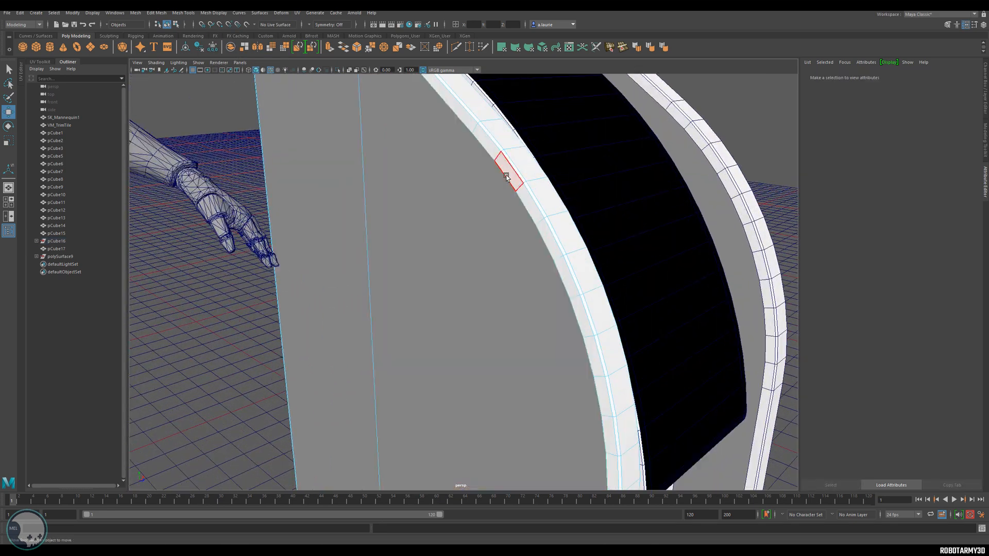
Step: Return to object mode, turn off the wireframe overlay and examine the shaded kiosk
{"action": "right_click_drag", "start_coordinate": [505, 172], "coordinate": [538, 151]}
{"action": "left_click", "coordinate": [242, 150]}
{"action": "middle_click_drag", "start_coordinate": [406, 130], "coordinate": [375, 216], "text": "alt"}
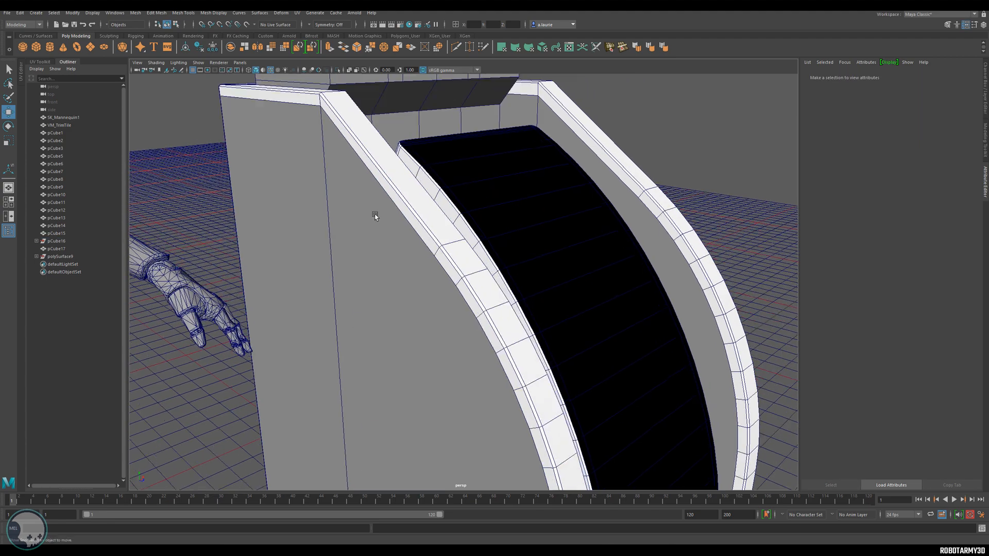
{"action": "left_click", "coordinate": [270, 71]}
{"action": "scroll", "coordinate": [447, 250], "scroll_direction": "down", "scroll_amount": 5}
{"action": "mouse_move", "coordinate": [451, 262]}
{"action": "left_mouse_down", "text": "alt"}
{"action": "mouse_move", "coordinate": [438, 276]}
{"action": "mouse_move", "coordinate": [459, 245]}
{"action": "mouse_move", "coordinate": [480, 273]}
{"action": "mouse_move", "coordinate": [457, 231]}
{"action": "left_mouse_up", "text": "alt"}
{"action": "scroll", "coordinate": [457, 232], "scroll_direction": "up", "scroll_amount": 3}
{"action": "left_click_drag", "start_coordinate": [585, 256], "coordinate": [555, 236], "text": "alt"}
{"action": "scroll", "coordinate": [394, 222], "scroll_direction": "down", "scroll_amount": 5}
Step: Connect the two bevel corner vertices with an edge across the underside of the near side panel's front rim
{"action": "middle_click_drag", "start_coordinate": [424, 274], "coordinate": [426, 149], "text": "alt"}
{"action": "left_click_drag", "start_coordinate": [426, 274], "coordinate": [457, 220], "text": "alt"}
{"action": "scroll", "coordinate": [456, 220], "scroll_direction": "up", "scroll_amount": 4}
{"action": "middle_click_drag", "start_coordinate": [493, 110], "coordinate": [467, 217], "text": "alt"}
{"action": "left_click", "coordinate": [467, 217]}
{"action": "scroll", "coordinate": [469, 215], "scroll_direction": "up", "scroll_amount": 5}
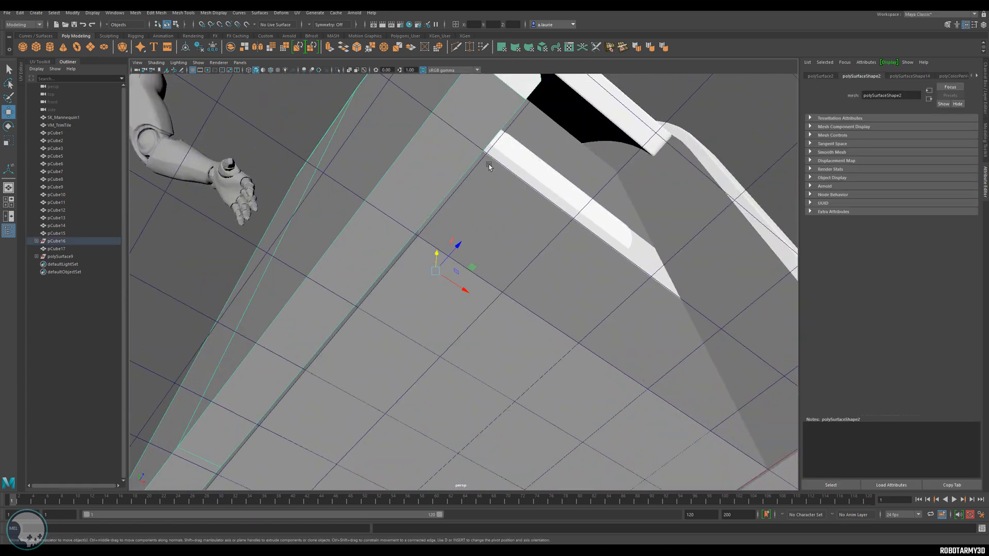
{"action": "middle_click_drag", "start_coordinate": [494, 145], "coordinate": [473, 235], "text": "alt"}
{"action": "scroll", "coordinate": [463, 258], "scroll_direction": "up", "scroll_amount": 2}
{"action": "middle_click_drag", "start_coordinate": [452, 285], "coordinate": [445, 244], "text": "alt"}
{"action": "right_click_drag", "start_coordinate": [428, 288], "coordinate": [393, 289]}
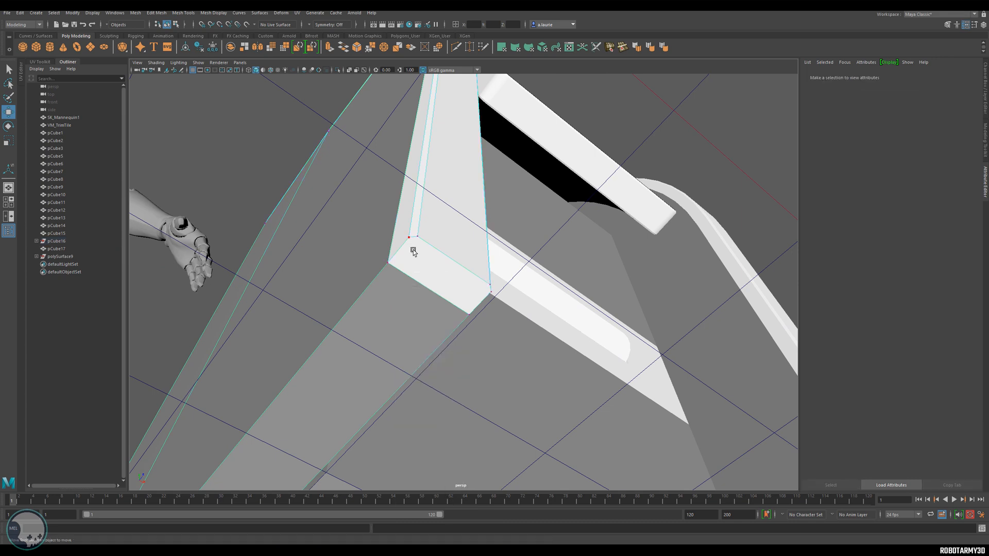
{"action": "left_click", "coordinate": [411, 246]}
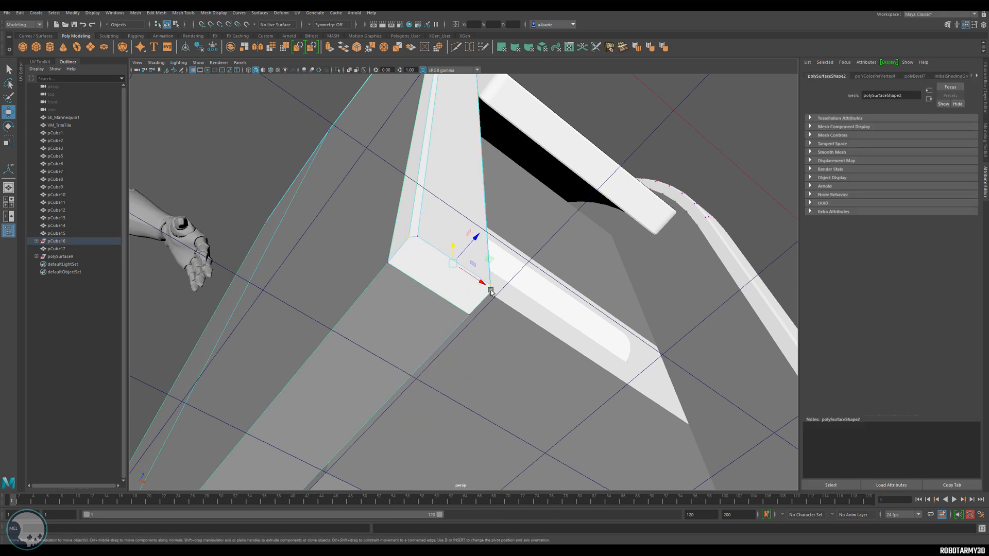
{"action": "right_click_drag", "start_coordinate": [436, 274], "coordinate": [427, 343], "text": "shift"}
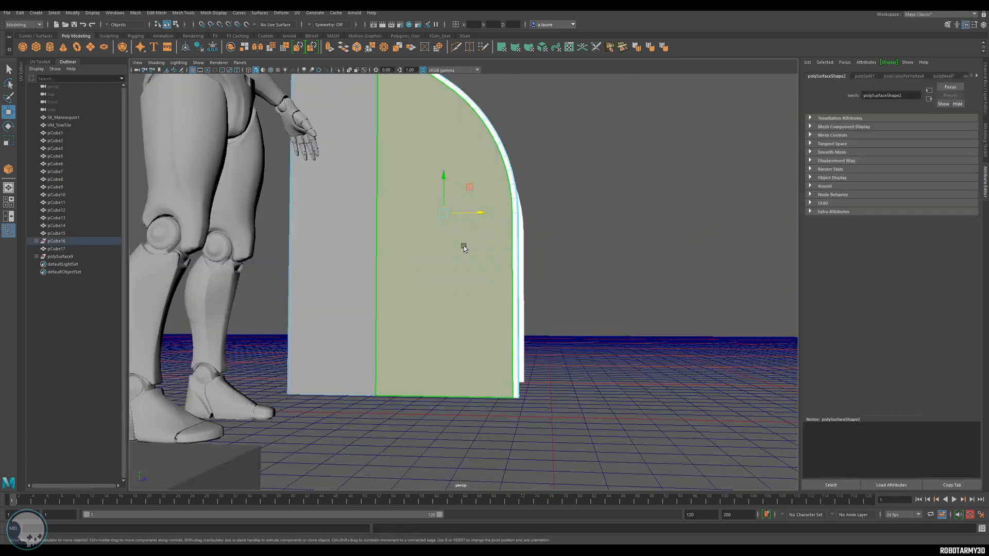
Step: Cut a horizontal edge across the narrow rear section of the outer side face with Multi-Cut
{"action": "left_click_drag", "start_coordinate": [463, 245], "coordinate": [440, 294], "text": "alt"}
{"action": "middle_click_drag", "start_coordinate": [439, 294], "coordinate": [507, 302], "text": "alt"}
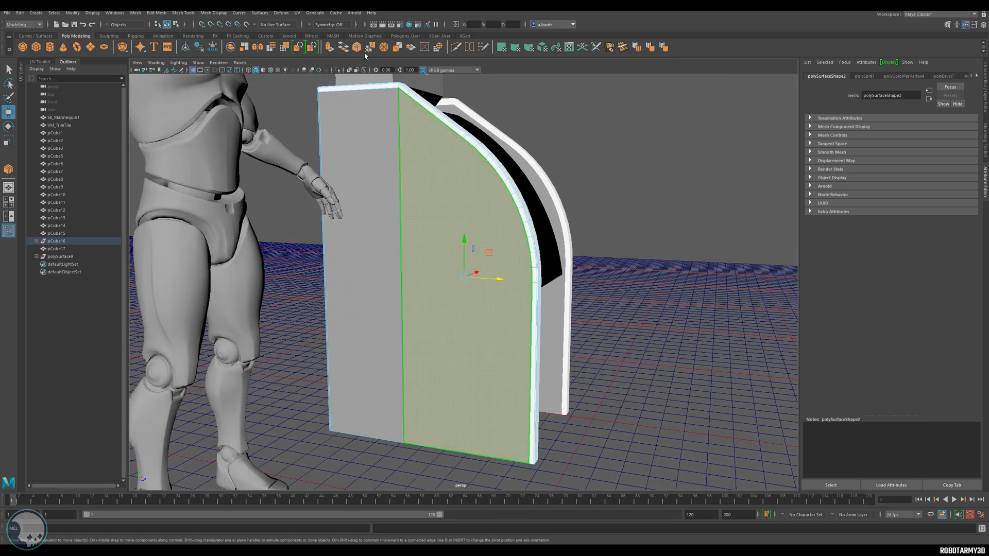
{"action": "left_click", "coordinate": [456, 47]}
{"action": "left_click", "coordinate": [325, 282]}
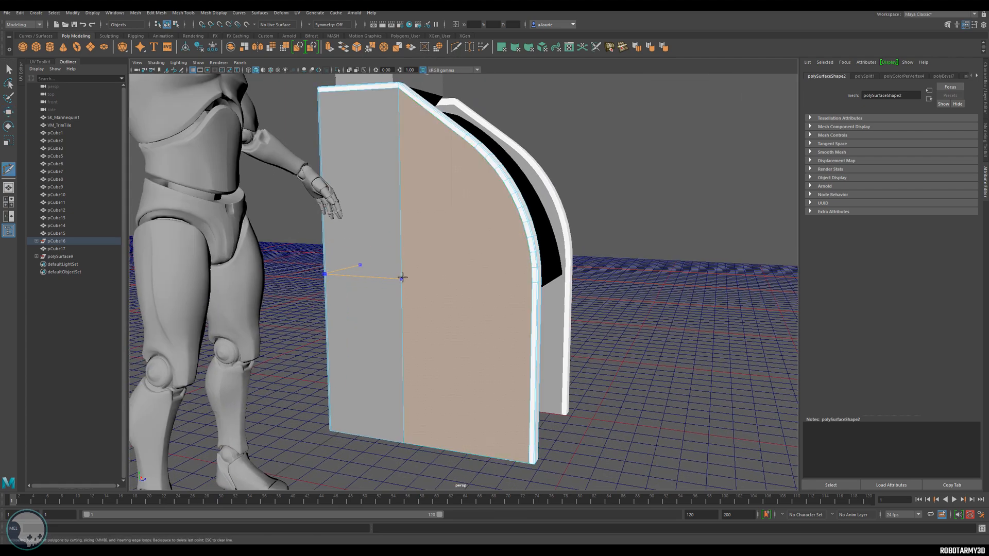
{"action": "right_click", "coordinate": [403, 278]}
Step: Move the new horizontal edge on the outer side face vertically to line up with the start of the rim's curve
{"action": "left_click_drag", "start_coordinate": [463, 343], "coordinate": [479, 334], "text": "alt"}
{"action": "left_click_drag", "start_coordinate": [519, 334], "coordinate": [482, 336], "text": "alt"}
{"action": "left_click", "coordinate": [8, 69]}
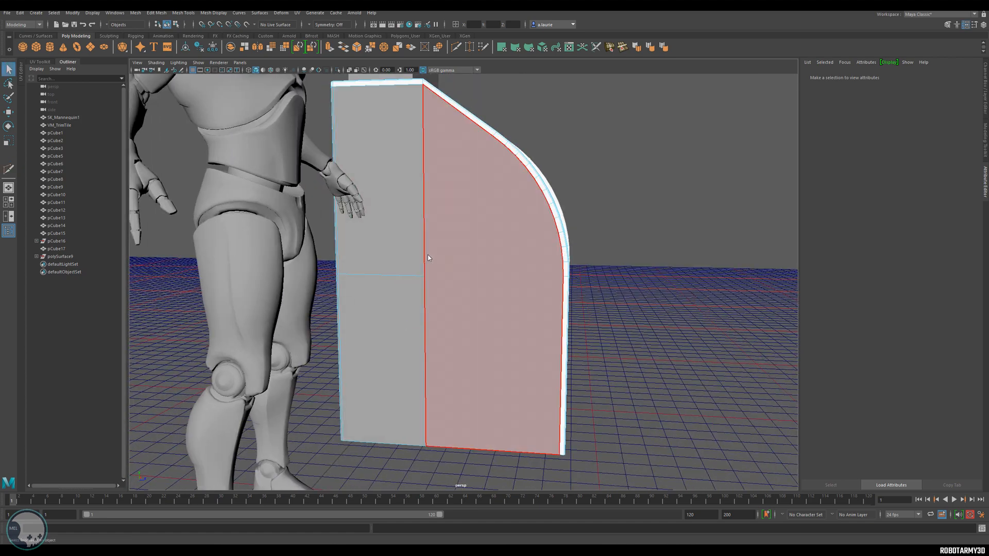
{"action": "left_click", "coordinate": [424, 304]}
{"action": "key", "text": "w"}
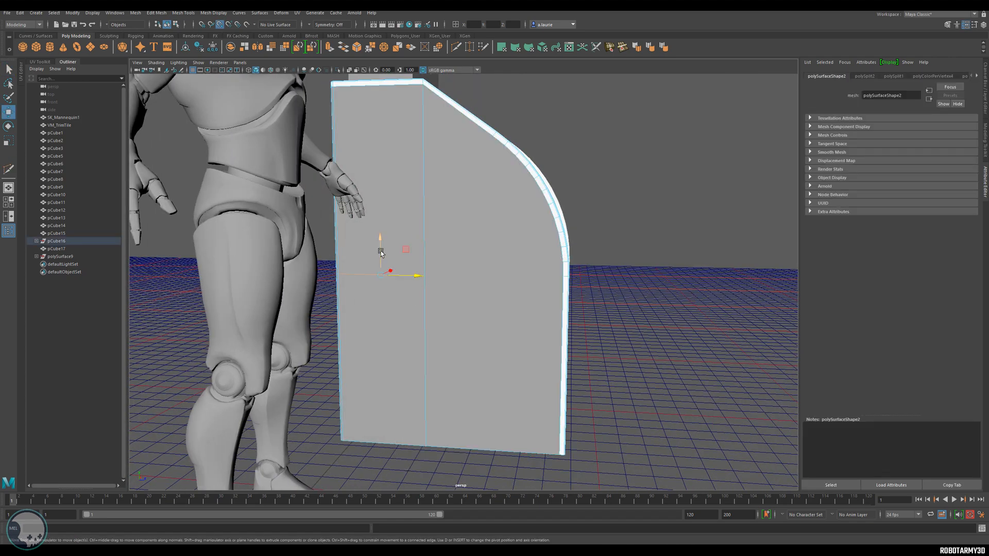
{"action": "left_click_drag", "start_coordinate": [381, 251], "coordinate": [563, 277]}
{"action": "scroll", "coordinate": [475, 269], "scroll_direction": "up", "scroll_amount": 3}
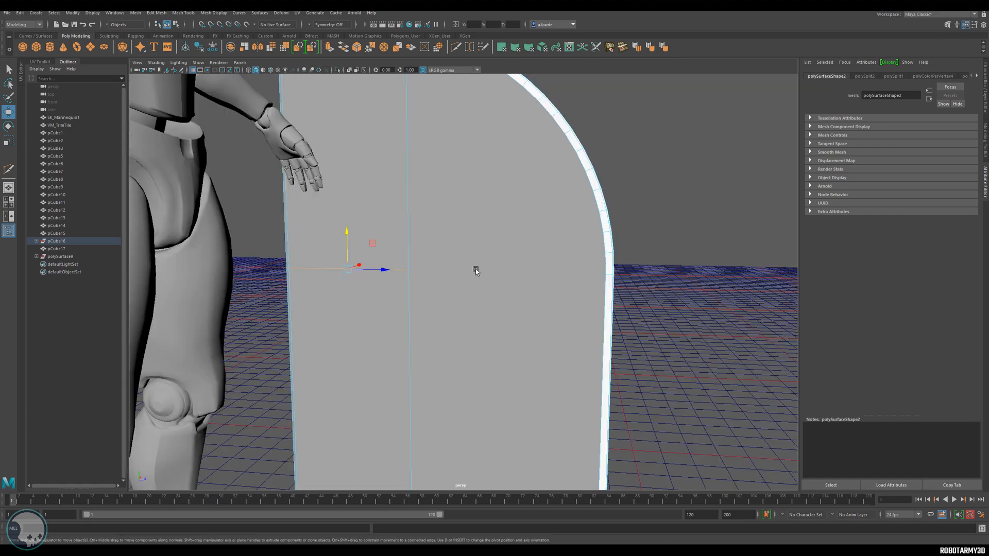
Step: Isolate the side panel object and cut a horizontal edge across its inner rear section and the adjoining back wall
{"action": "left_click_drag", "start_coordinate": [475, 269], "coordinate": [404, 279], "text": "alt"}
{"action": "right_click_drag", "start_coordinate": [281, 207], "coordinate": [317, 199]}
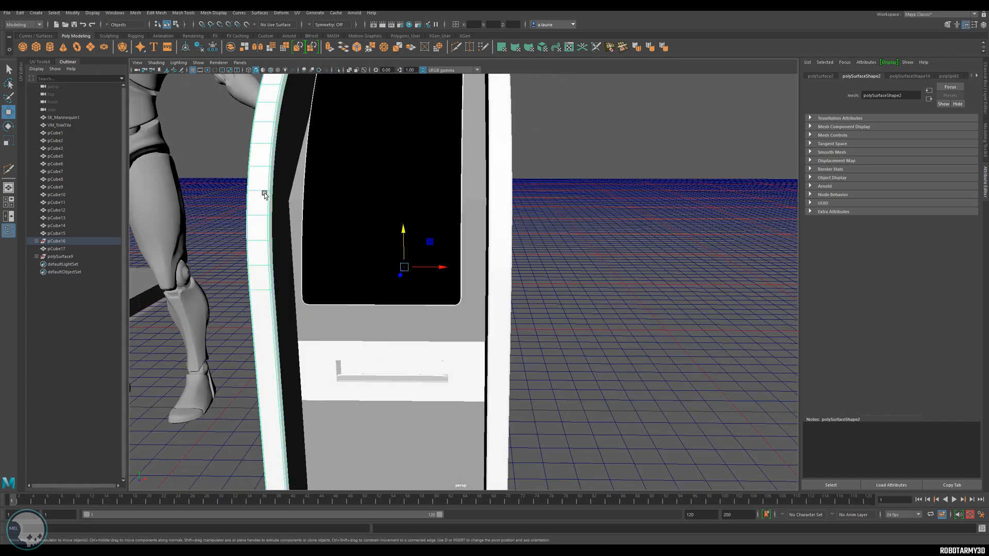
{"action": "left_click", "coordinate": [337, 69]}
{"action": "left_click_drag", "start_coordinate": [357, 119], "coordinate": [381, 167], "text": "alt"}
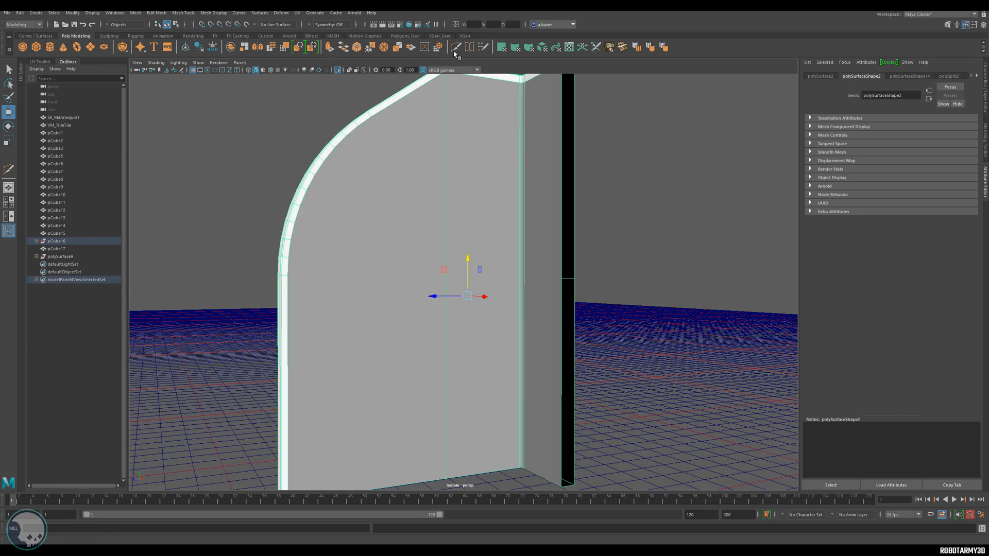
{"action": "key", "text": "y"}
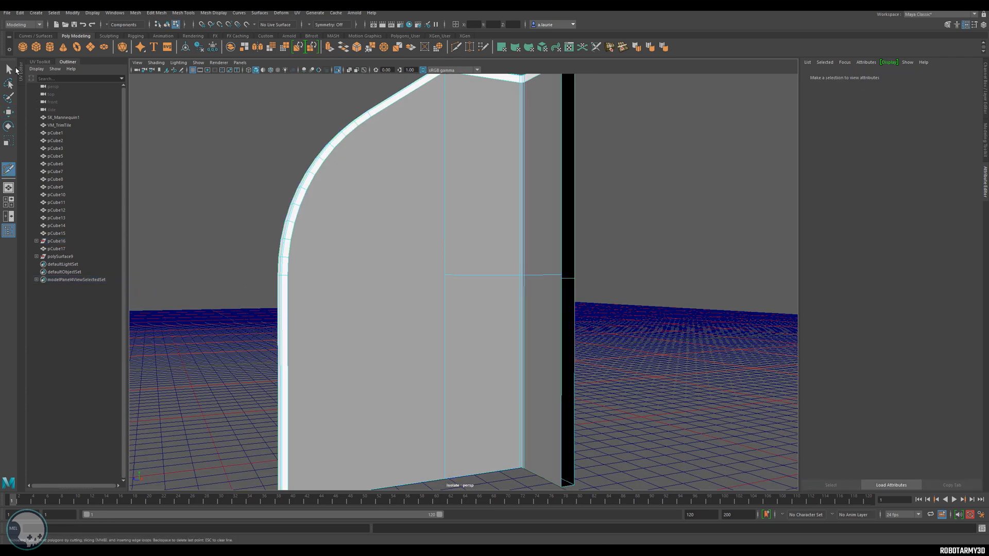
Step: Select the connected horizontal edges on the inner face and back wall and adjust their height
{"action": "right_click_drag", "start_coordinate": [499, 272], "coordinate": [498, 248]}
{"action": "double_click", "coordinate": [498, 275]}
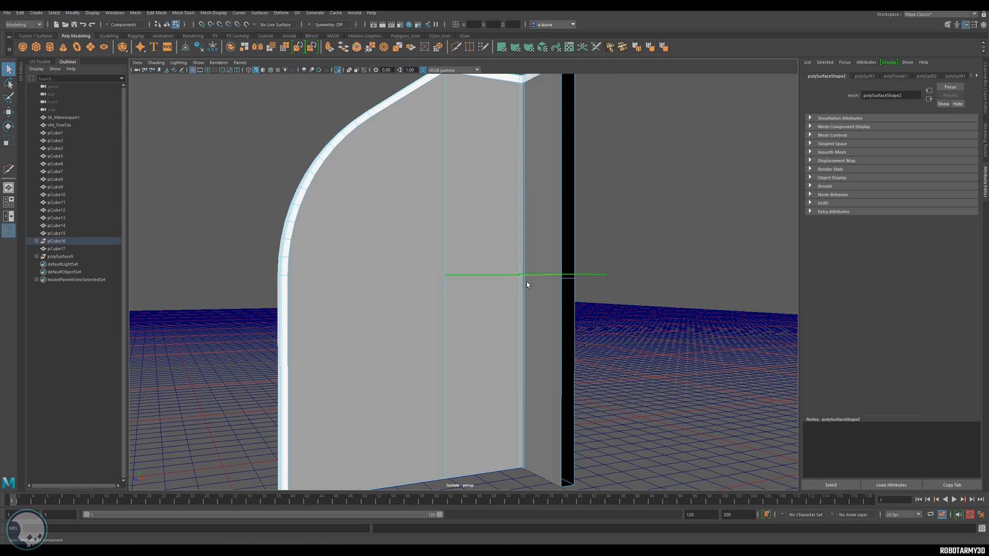
{"action": "left_click_drag", "start_coordinate": [564, 289], "coordinate": [574, 325], "text": "alt"}
{"action": "key", "text": "w"}
{"action": "left_click_drag", "start_coordinate": [506, 230], "coordinate": [573, 261]}
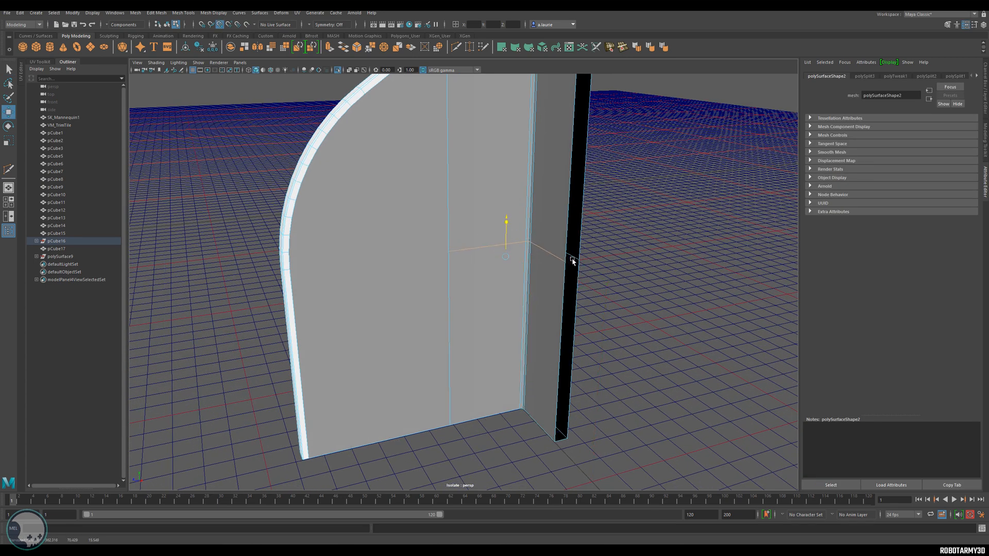
Step: Connect the division line vertex to the rim vertex across the front section of the inner side face
{"action": "right_click_drag", "start_coordinate": [470, 246], "coordinate": [441, 219]}
{"action": "left_click", "coordinate": [646, 219]}
{"action": "left_click", "coordinate": [480, 219]}
{"action": "left_click", "coordinate": [458, 251]}
{"action": "right_click_drag", "start_coordinate": [309, 258], "coordinate": [304, 330], "text": "shift"}
Step: Connect the division line vertex to the rim vertex across the front section of the outer side face
{"action": "left_click_drag", "start_coordinate": [318, 340], "coordinate": [528, 278], "text": "alt"}
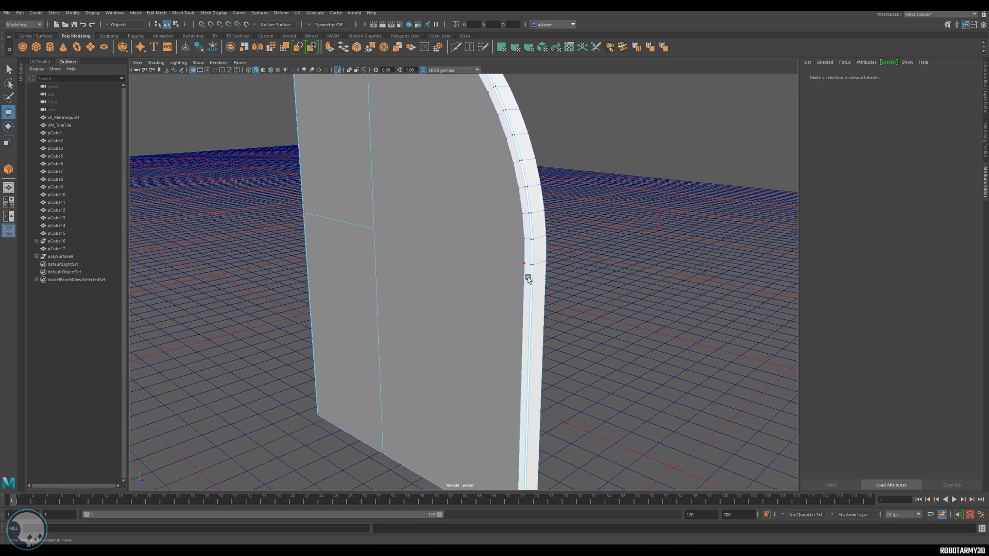
{"action": "left_click", "coordinate": [521, 266]}
{"action": "right_click_drag", "start_coordinate": [377, 228], "coordinate": [378, 231], "text": "shift"}
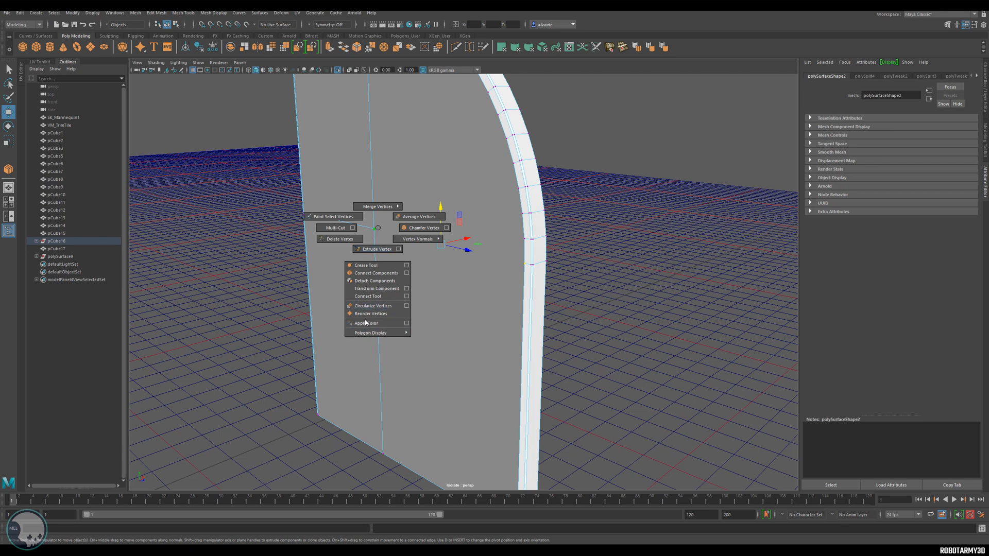
{"action": "right_click_drag", "start_coordinate": [373, 306], "coordinate": [373, 296], "text": "shift"}
{"action": "key", "text": "w"}
{"action": "right_click_drag", "start_coordinate": [422, 261], "coordinate": [463, 246]}
{"action": "middle_click_drag", "start_coordinate": [608, 228], "coordinate": [621, 318], "text": "alt"}
{"action": "left_click_drag", "start_coordinate": [621, 318], "coordinate": [664, 301], "text": "alt"}
Step: Poke the upper curved front faces on the outer and inner sides of the side panel
{"action": "right_click_drag", "start_coordinate": [520, 237], "coordinate": [519, 258]}
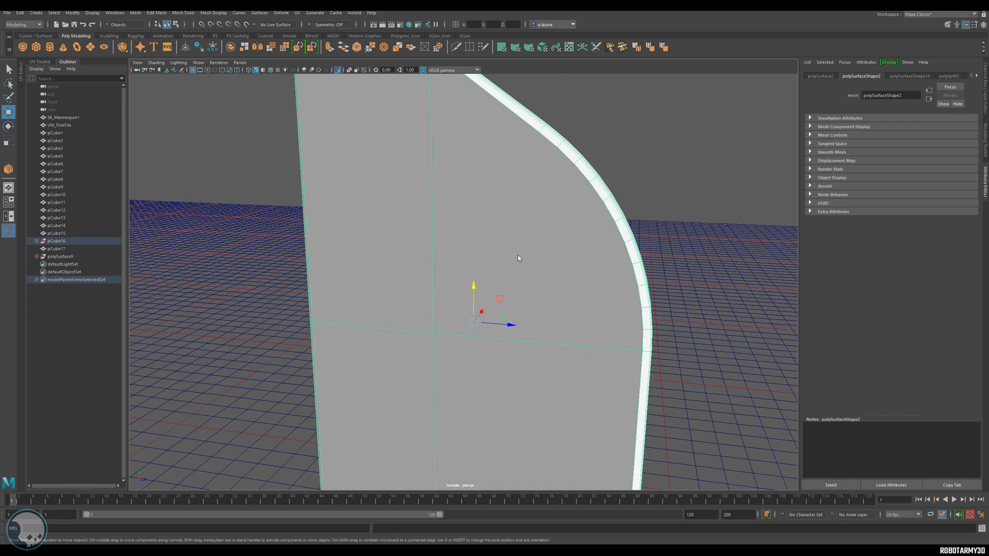
{"action": "left_click", "coordinate": [571, 273]}
{"action": "left_click_drag", "start_coordinate": [571, 273], "coordinate": [429, 273], "text": "alt"}
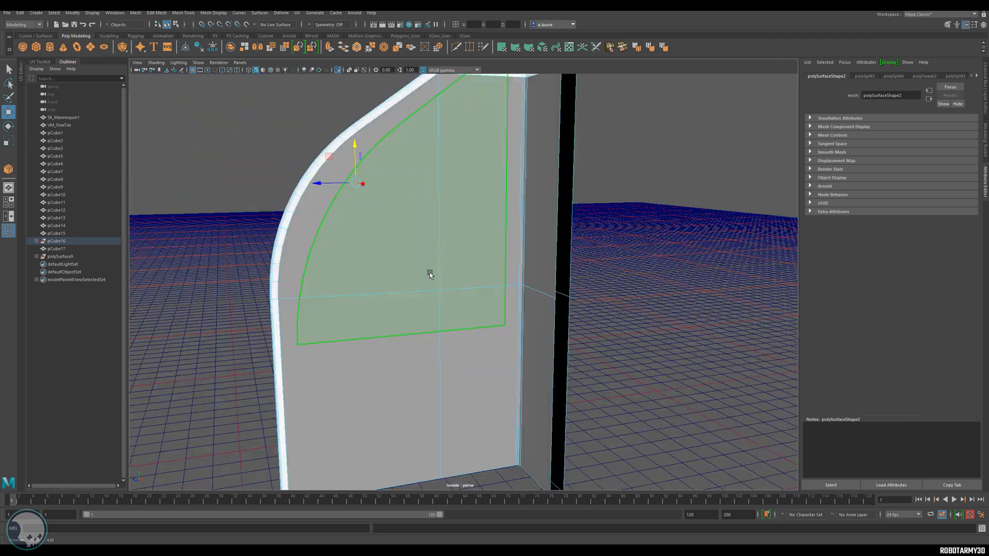
{"action": "left_click", "coordinate": [361, 221], "text": "shift"}
{"action": "left_click_drag", "start_coordinate": [289, 263], "coordinate": [445, 273], "text": "alt"}
{"action": "right_click_drag", "start_coordinate": [447, 251], "coordinate": [468, 245], "text": "shift"}
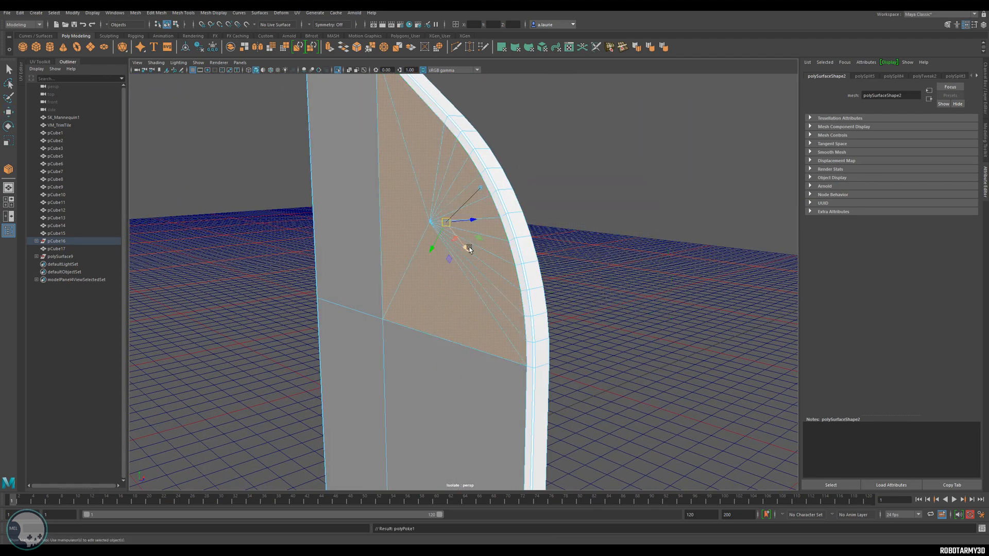
Step: Target-weld the poked centre vertices on both sides of the side panel to the adjacent division line vertices
{"action": "left_click_drag", "start_coordinate": [443, 270], "coordinate": [483, 286], "text": "alt"}
{"action": "mouse_move", "coordinate": [502, 239]}
{"action": "right_mouse_down"}
{"action": "mouse_move", "coordinate": [460, 236]}
{"action": "mouse_move", "coordinate": [506, 231]}
{"action": "right_mouse_up"}
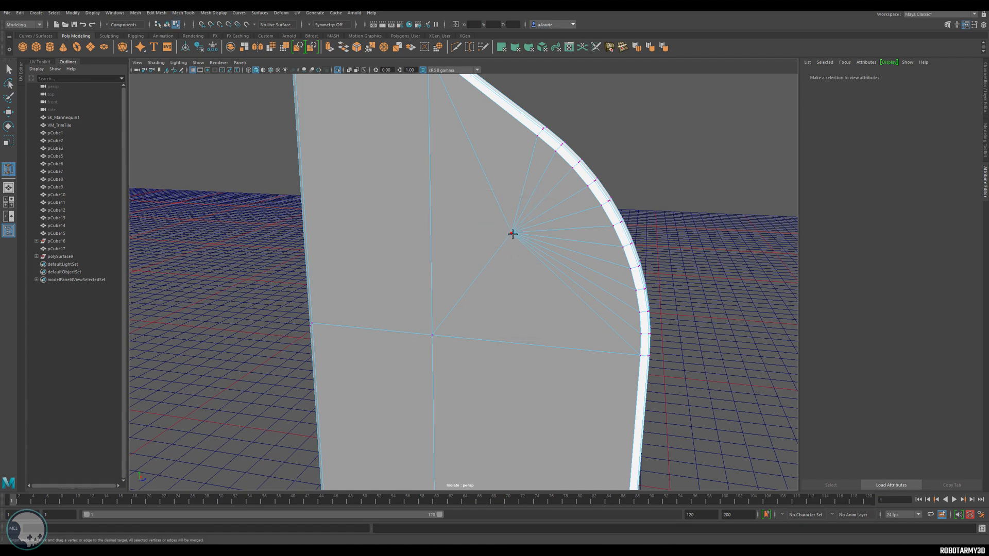
{"action": "left_click_drag", "start_coordinate": [486, 366], "coordinate": [391, 219], "text": "alt"}
{"action": "left_click_drag", "start_coordinate": [434, 294], "coordinate": [521, 308], "text": "alt"}
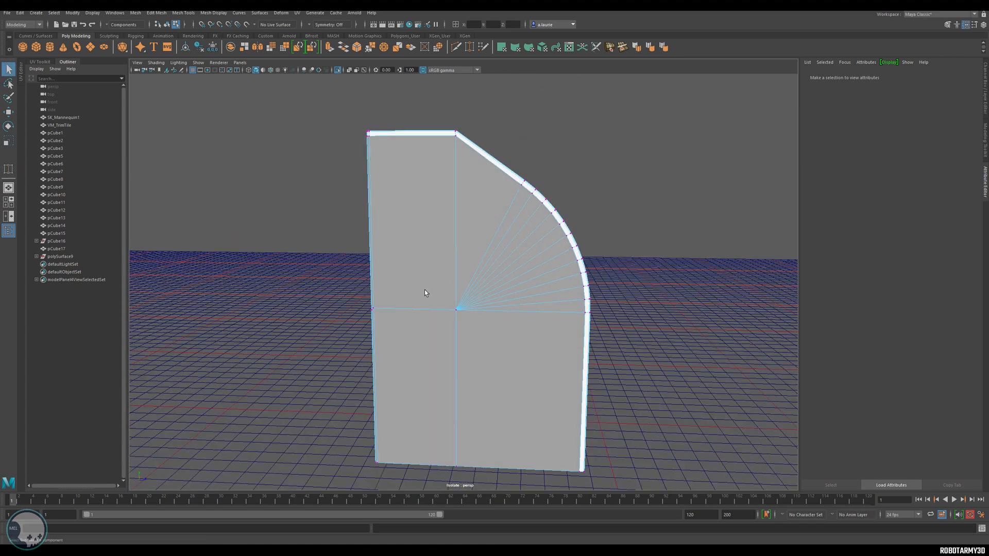
{"action": "right_click_drag", "start_coordinate": [425, 293], "coordinate": [376, 280], "text": "alt"}
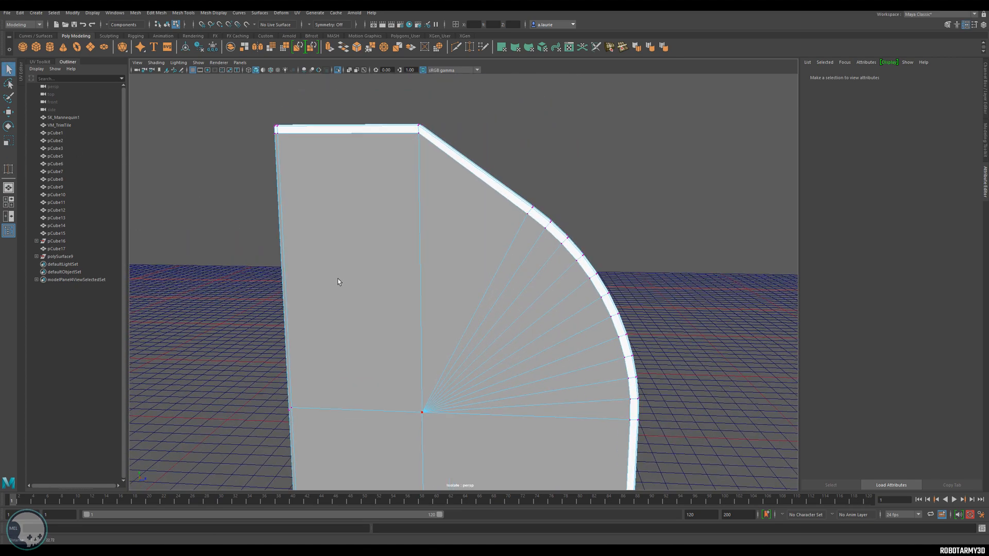
{"action": "left_click_drag", "start_coordinate": [338, 281], "coordinate": [416, 269], "text": "alt"}
{"action": "scroll", "coordinate": [381, 341], "scroll_direction": "up", "scroll_amount": 4}
{"action": "left_click_drag", "start_coordinate": [397, 326], "coordinate": [382, 337], "text": "alt"}
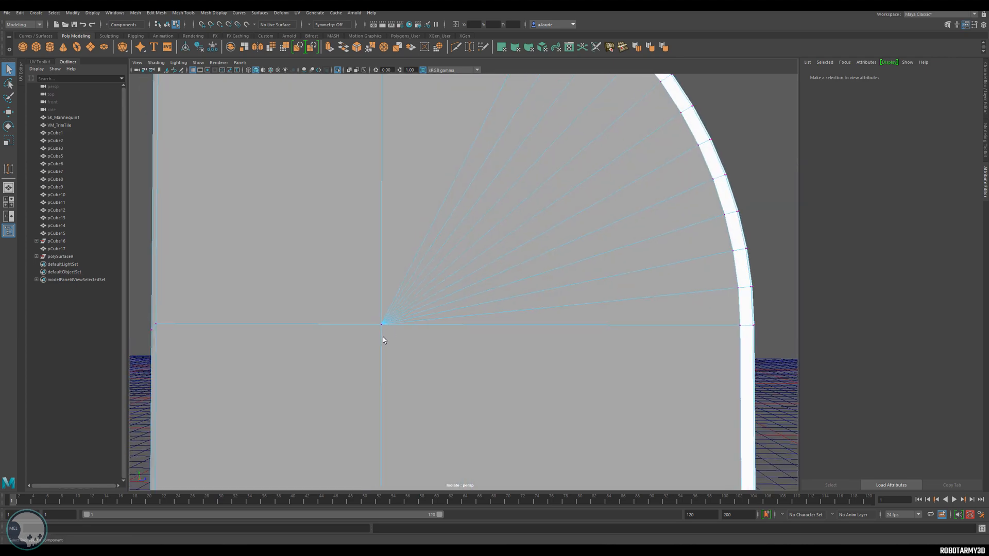
{"action": "scroll", "coordinate": [388, 314], "scroll_direction": "up", "scroll_amount": 5}
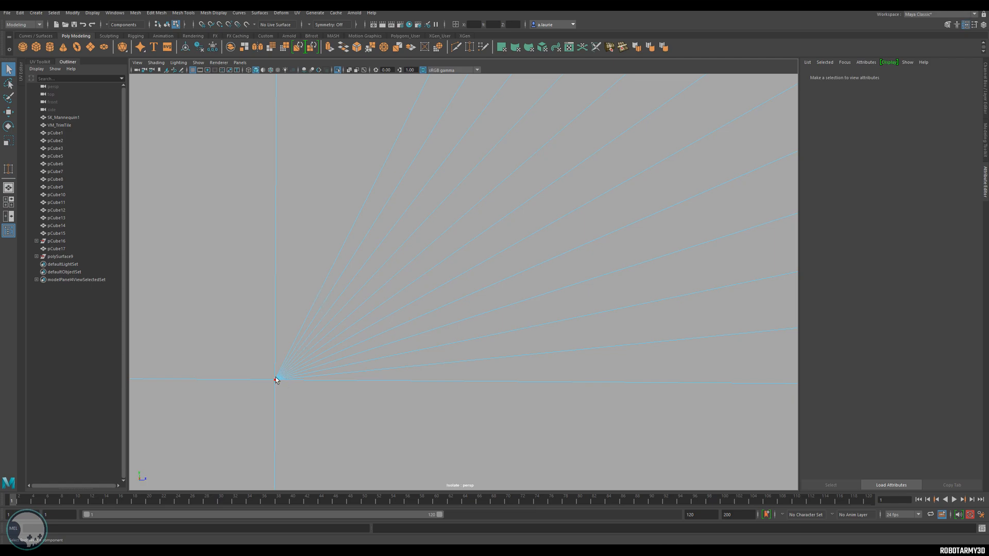
{"action": "scroll", "coordinate": [379, 346], "scroll_direction": "down", "scroll_amount": 5}
{"action": "left_click_drag", "start_coordinate": [375, 327], "coordinate": [340, 337], "text": "alt"}
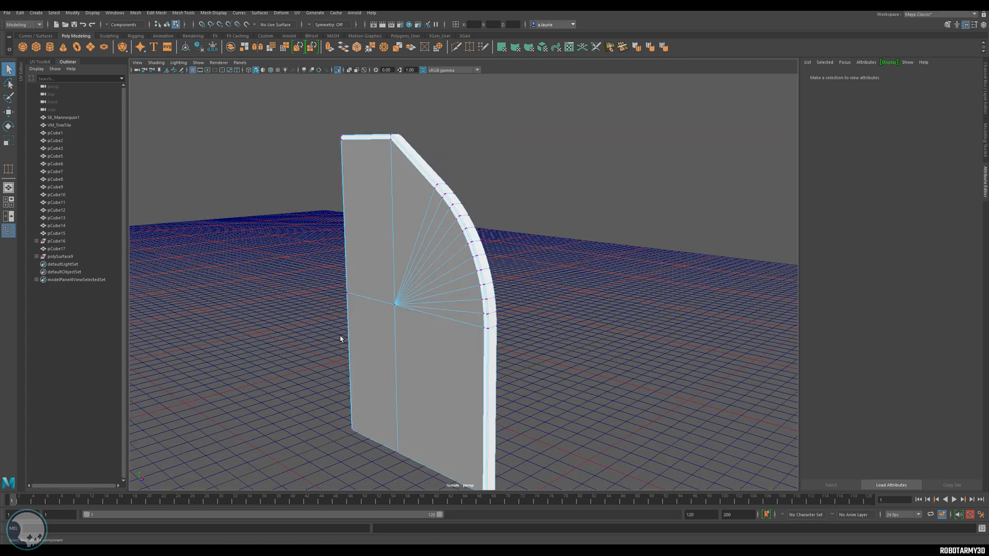
Step: Return to object mode, leave the isolated view and select the side panel on the kiosk
{"action": "right_click_drag", "start_coordinate": [395, 283], "coordinate": [424, 271]}
{"action": "left_click", "coordinate": [569, 262]}
{"action": "scroll", "coordinate": [462, 294], "scroll_direction": "down", "scroll_amount": 5}
{"action": "left_click", "coordinate": [435, 279]}
{"action": "mouse_move", "coordinate": [435, 279]}
{"action": "left_mouse_down", "text": "alt"}
{"action": "mouse_move", "coordinate": [435, 314]}
{"action": "mouse_move", "coordinate": [422, 306]}
{"action": "mouse_move", "coordinate": [433, 290]}
{"action": "left_mouse_up", "text": "alt"}
{"action": "left_click", "coordinate": [418, 302]}
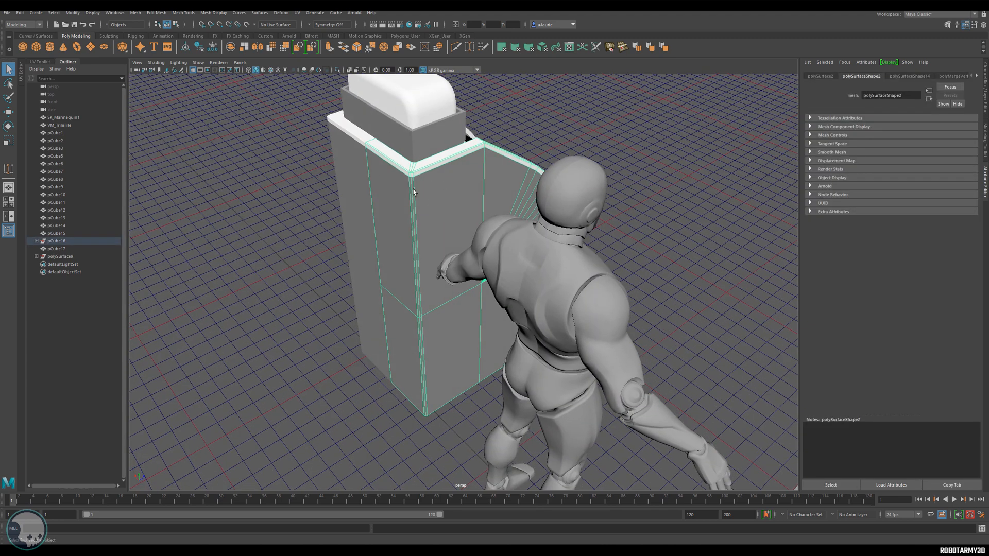
Step: Insert a vertical edge loop through the side panel near its back corner with Multi-Cut
{"action": "left_click_drag", "start_coordinate": [413, 192], "coordinate": [359, 226], "text": "alt"}
{"action": "middle_click_drag", "start_coordinate": [415, 253], "coordinate": [443, 240], "text": "alt"}
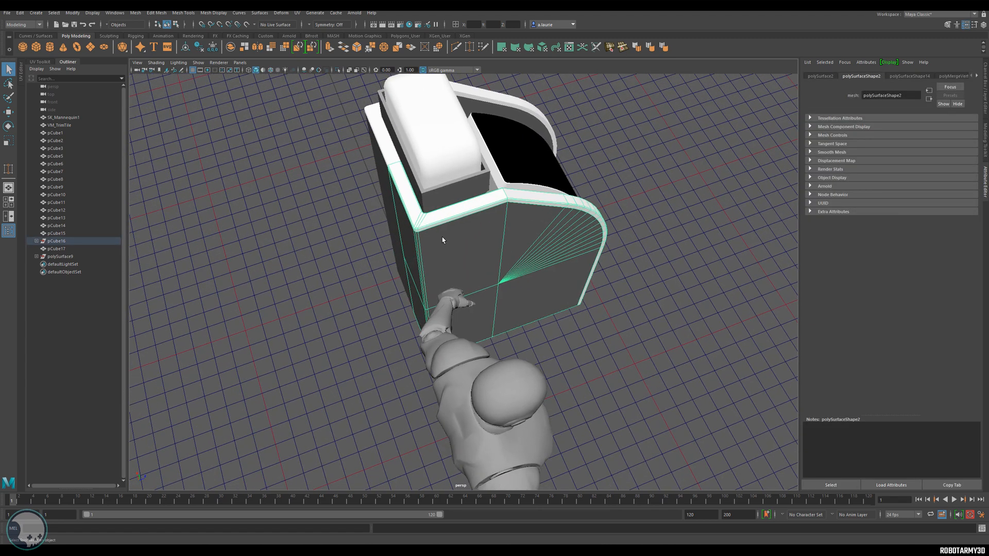
{"action": "right_click_drag", "start_coordinate": [227, 135], "coordinate": [286, 150], "text": "alt"}
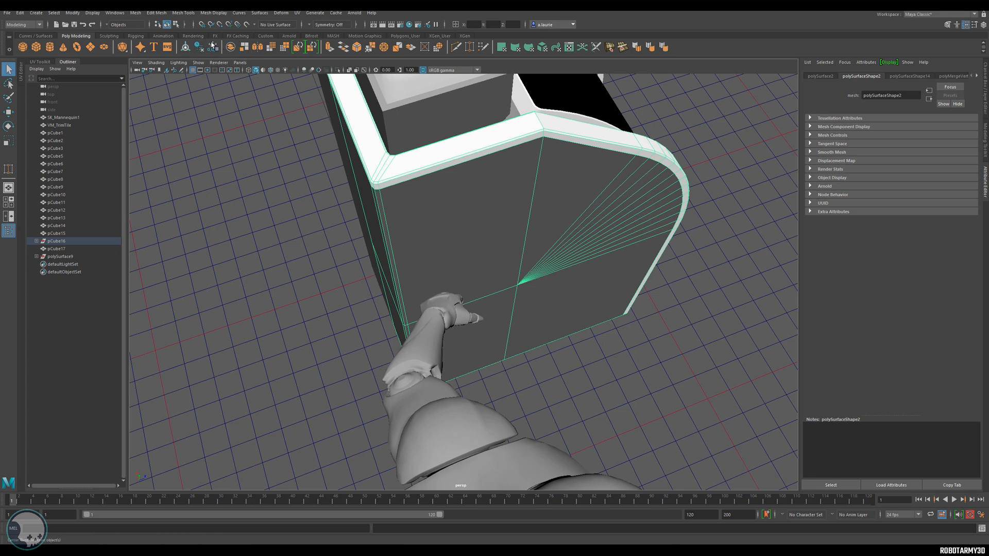
{"action": "left_click", "coordinate": [456, 47]}
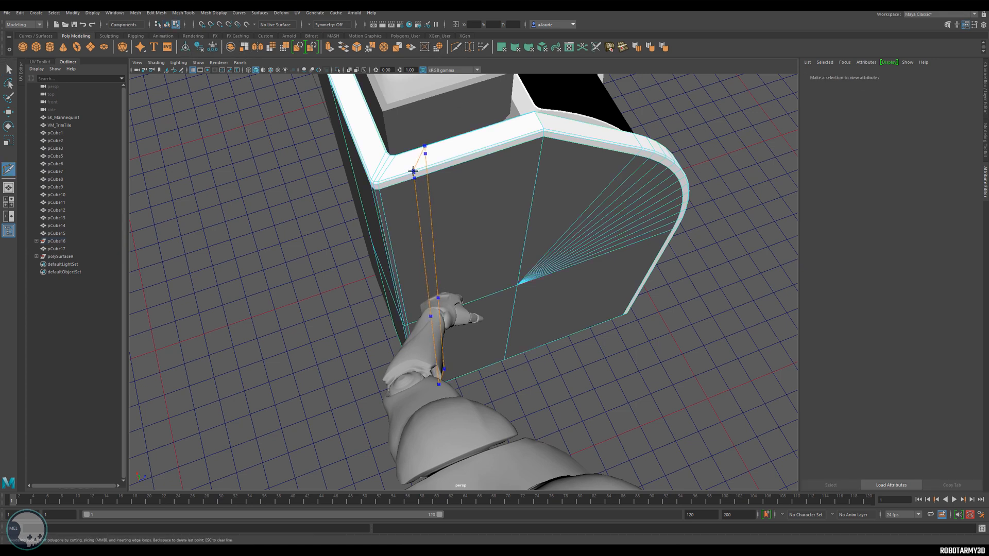
Step: Select the new vertical edge loop, scale it flat and move it along the side panel near the back corner
{"action": "double_click", "coordinate": [424, 214]}
{"action": "key", "text": "e"}
{"action": "key", "text": "r"}
{"action": "left_click_drag", "start_coordinate": [466, 293], "coordinate": [315, 322]}
{"action": "key", "text": "w"}
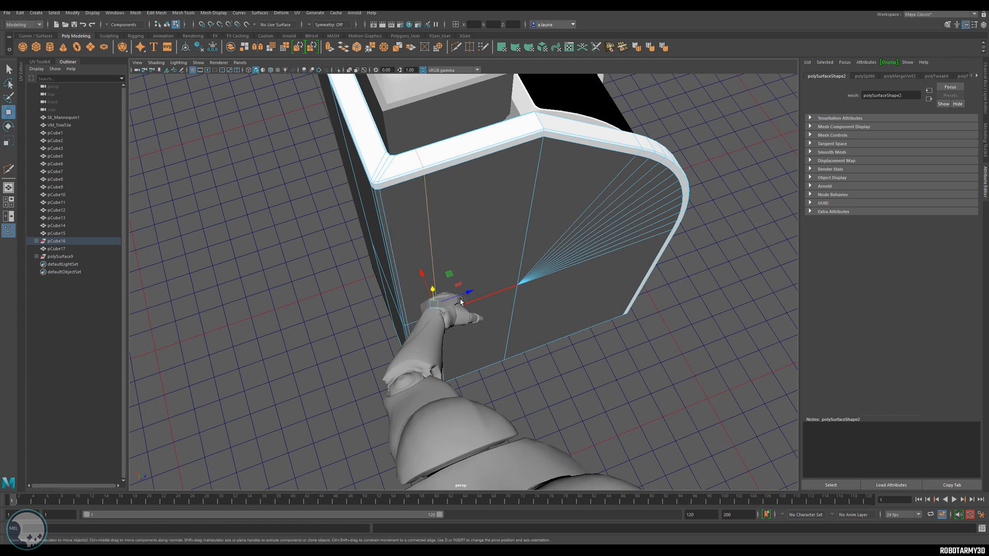
{"action": "left_click_drag", "start_coordinate": [459, 299], "coordinate": [452, 209]}
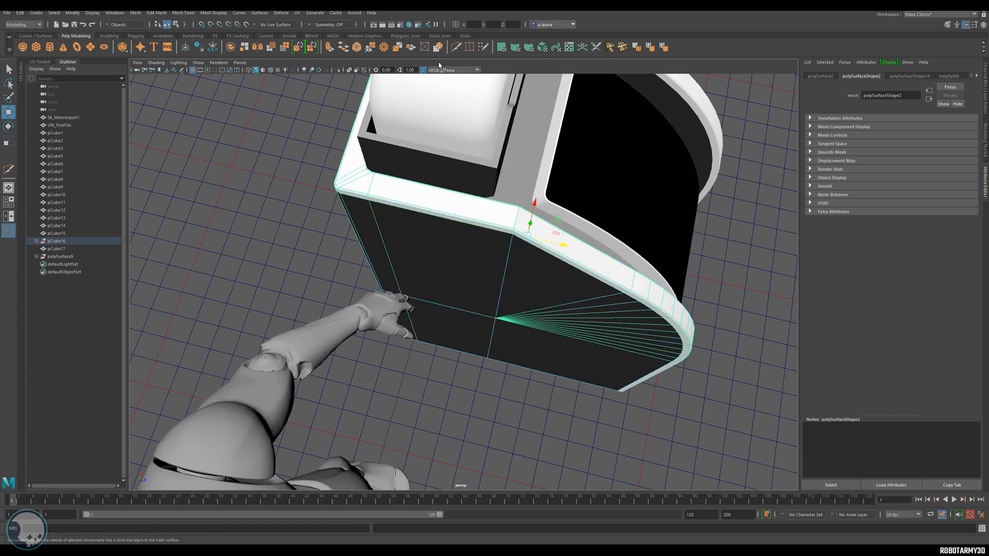
Step: Isolate the side panel and target-weld the new loop's vertices to the inner corner vertices at the rim
{"action": "left_click", "coordinate": [338, 70]}
{"action": "left_click_drag", "start_coordinate": [216, 118], "coordinate": [406, 290], "text": "alt"}
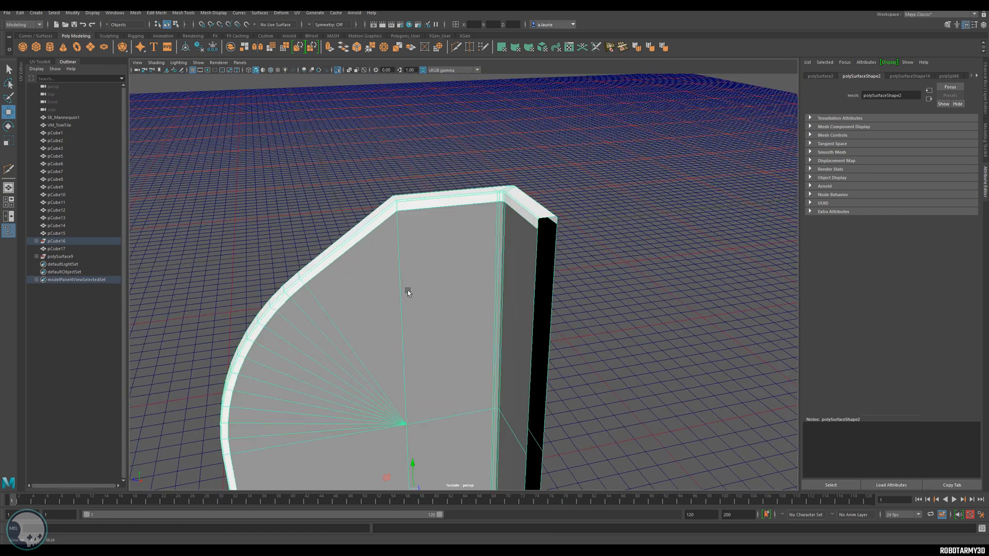
{"action": "right_click_drag", "start_coordinate": [407, 289], "coordinate": [566, 231], "text": "alt"}
{"action": "left_click_drag", "start_coordinate": [566, 233], "coordinate": [558, 255], "text": "alt"}
{"action": "middle_click_drag", "start_coordinate": [557, 255], "coordinate": [482, 281], "text": "alt"}
{"action": "right_click_drag", "start_coordinate": [482, 281], "coordinate": [491, 231], "text": "alt"}
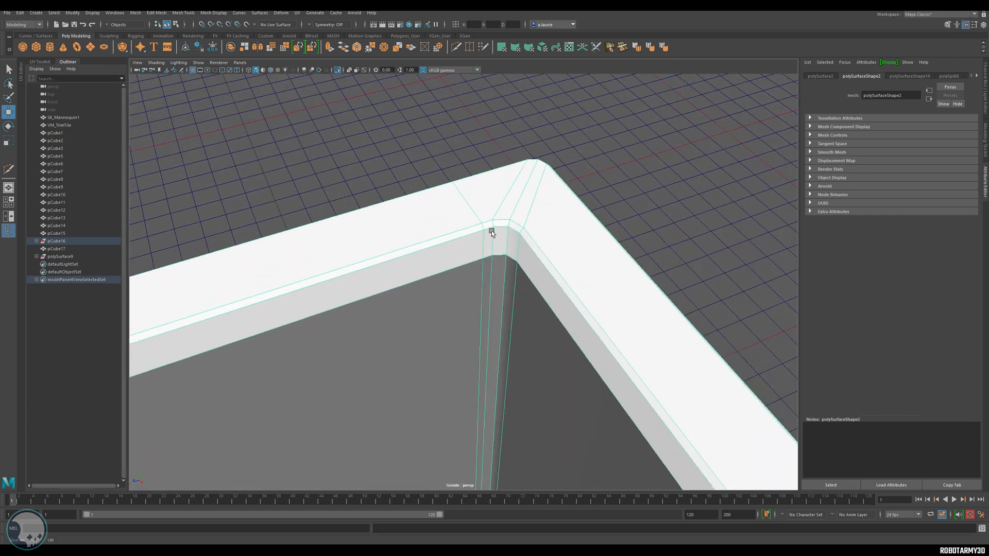
{"action": "right_click", "coordinate": [466, 194]}
{"action": "right_click_drag", "start_coordinate": [446, 198], "coordinate": [484, 215]}
{"action": "left_click", "coordinate": [478, 223]}
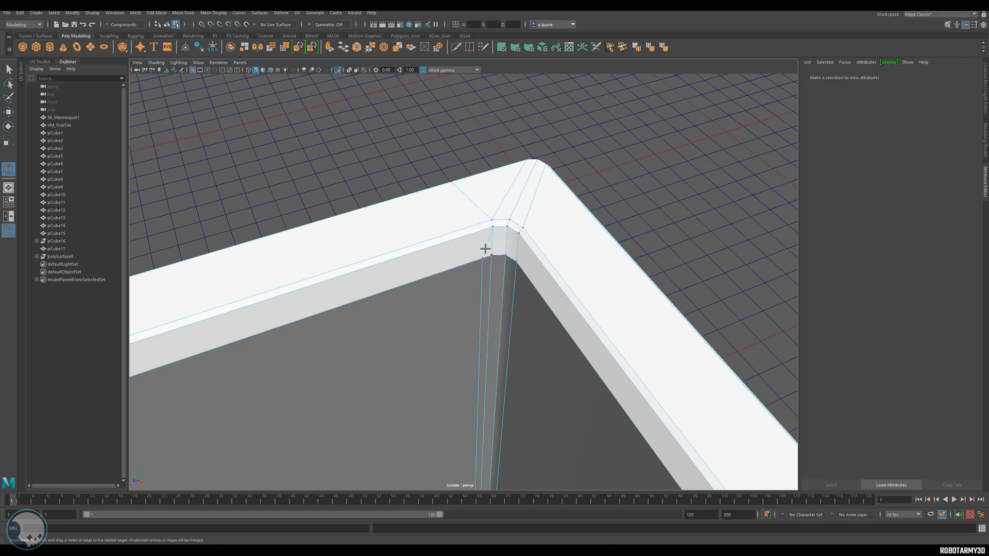
Step: Target-weld the new loop's remaining vertices to the inner corner edge at the division line and the base
{"action": "scroll", "coordinate": [508, 315], "scroll_direction": "up", "scroll_amount": 5}
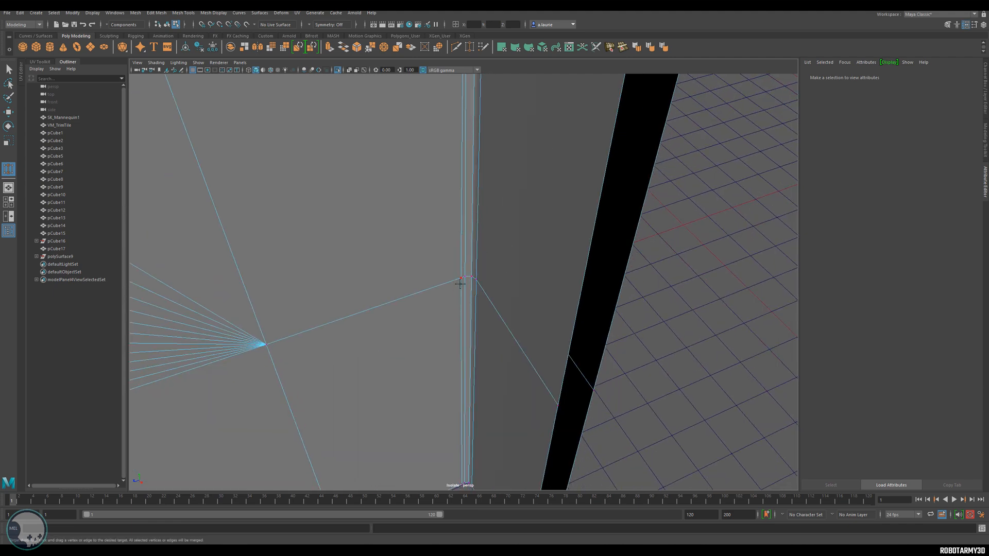
{"action": "mouse_move", "coordinate": [463, 341]}
{"action": "left_mouse_down", "text": "alt"}
{"action": "mouse_move", "coordinate": [486, 238]}
{"action": "mouse_move", "coordinate": [481, 339]}
{"action": "left_mouse_up", "text": "alt"}
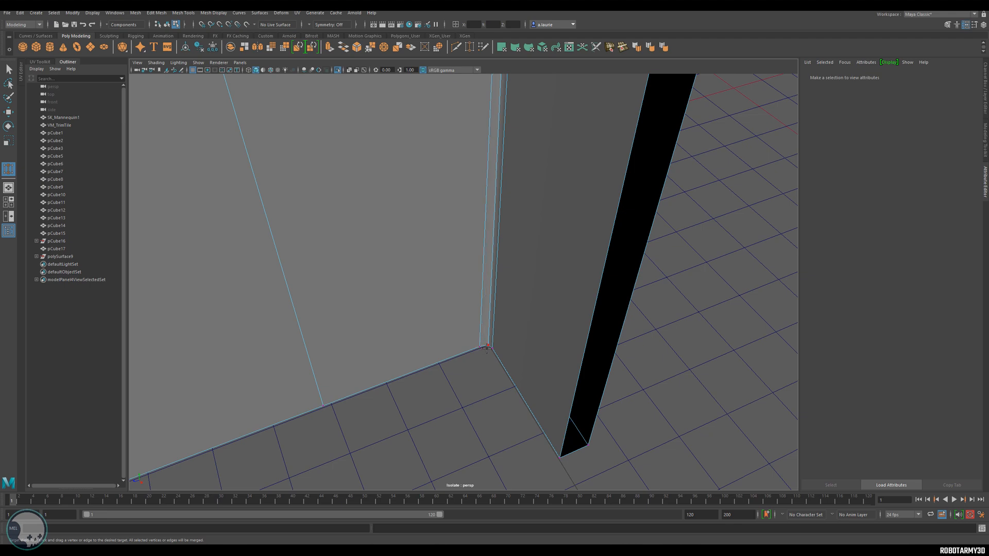
{"action": "left_click_drag", "start_coordinate": [487, 348], "coordinate": [481, 348]}
{"action": "scroll", "coordinate": [478, 320], "scroll_direction": "down", "scroll_amount": 5}
{"action": "middle_click_drag", "start_coordinate": [483, 254], "coordinate": [487, 268], "text": "alt"}
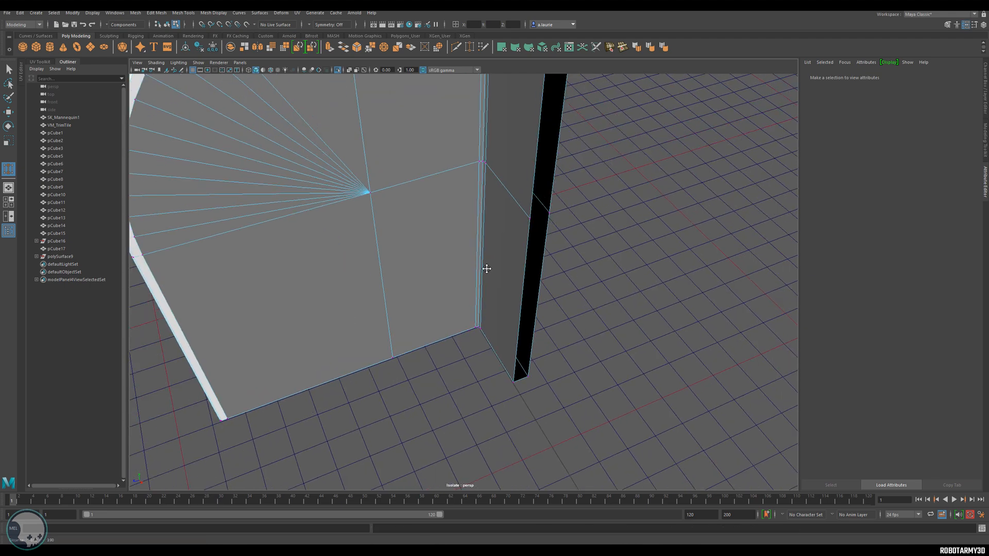
Step: Select the vertical edge loop on the outer side face and move it into line with the inner back corner
{"action": "left_click_drag", "start_coordinate": [487, 269], "coordinate": [536, 278], "text": "alt"}
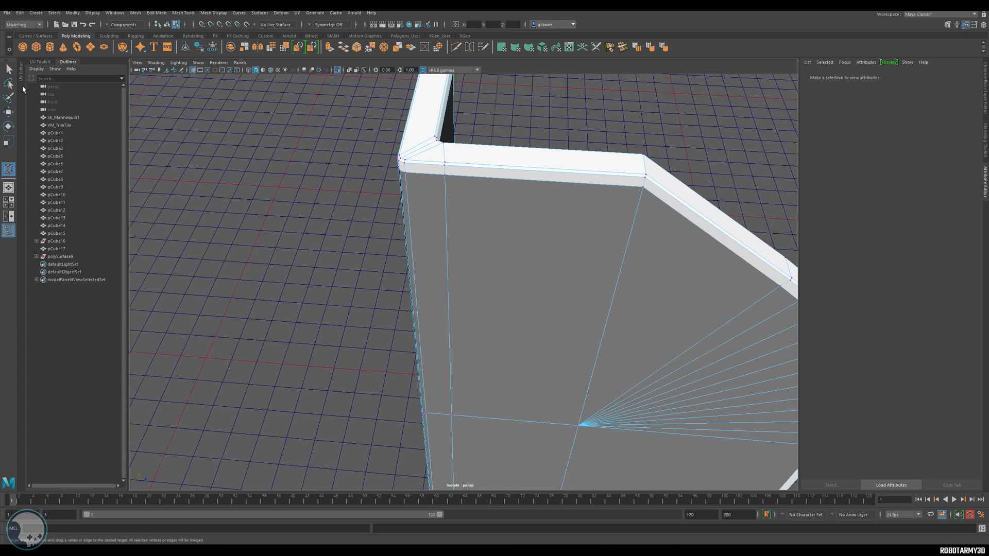
{"action": "mouse_move", "coordinate": [465, 229]}
{"action": "right_mouse_down"}
{"action": "mouse_move", "coordinate": [477, 214]}
{"action": "mouse_move", "coordinate": [466, 210]}
{"action": "right_mouse_up"}
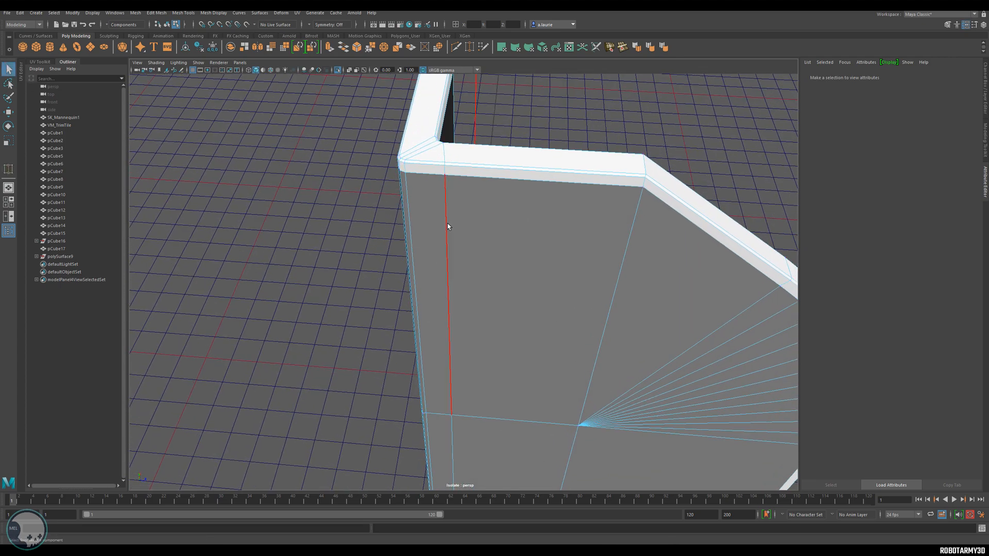
{"action": "double_click", "coordinate": [449, 226]}
{"action": "left_click_drag", "start_coordinate": [449, 228], "coordinate": [456, 269], "text": "alt"}
{"action": "left_click_drag", "start_coordinate": [438, 314], "coordinate": [450, 307], "text": "alt"}
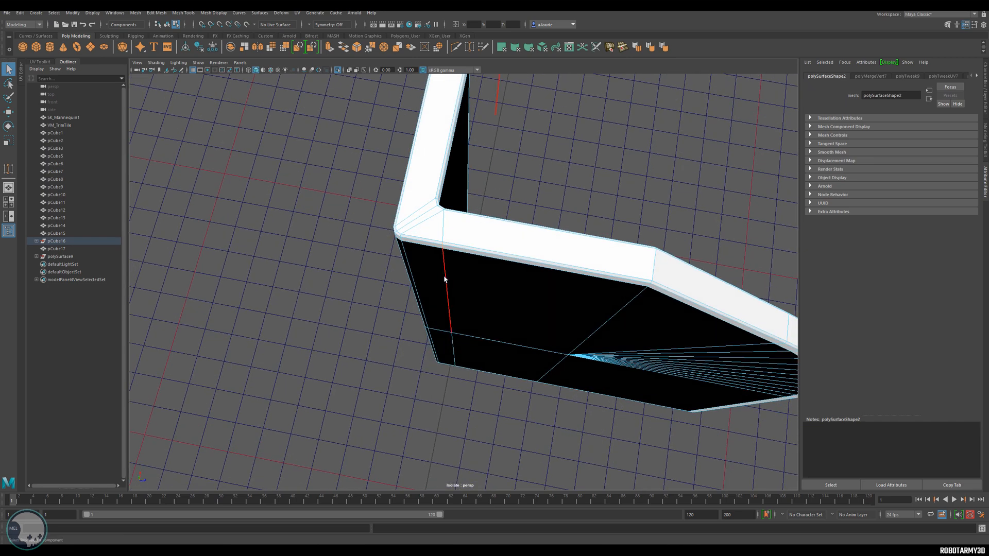
{"action": "left_click_drag", "start_coordinate": [465, 353], "coordinate": [300, 284], "text": "alt"}
{"action": "left_click_drag", "start_coordinate": [491, 354], "coordinate": [474, 294], "text": "alt"}
{"action": "key", "text": "w"}
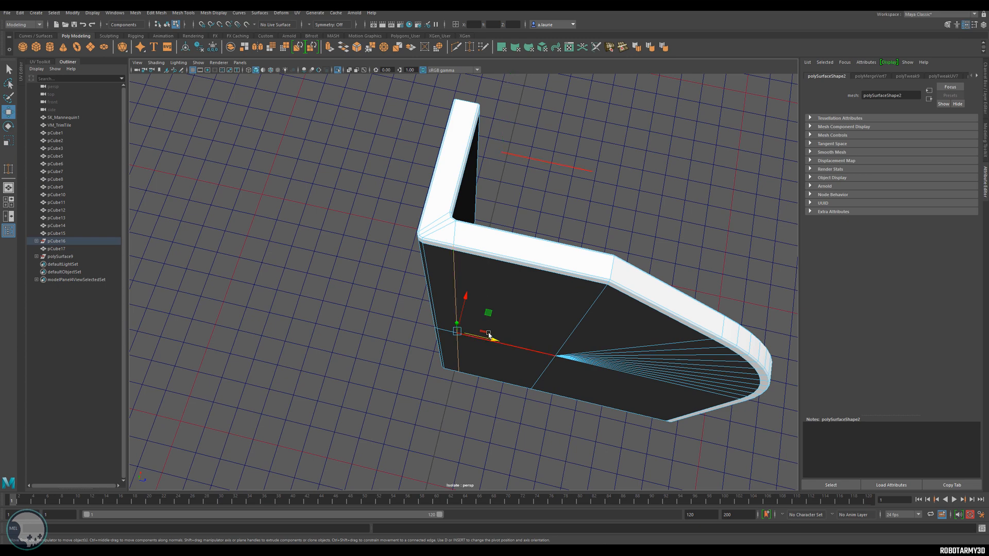
{"action": "left_click_drag", "start_coordinate": [494, 344], "coordinate": [448, 232]}
{"action": "scroll", "coordinate": [456, 265], "scroll_direction": "up", "scroll_amount": 4}
{"action": "scroll", "coordinate": [437, 383], "scroll_direction": "down", "scroll_amount": 4}
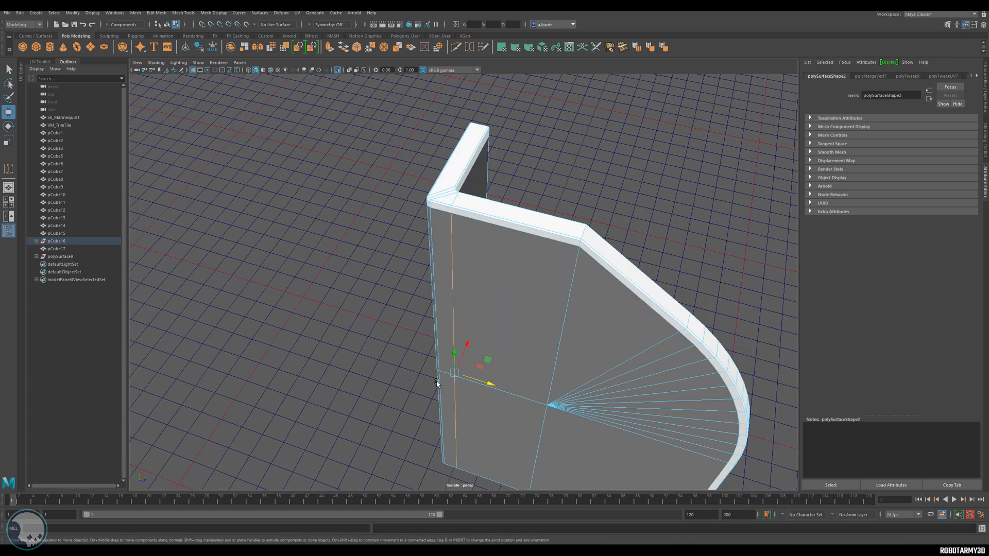
Step: Return to object mode and reselect the isolated side panel
{"action": "left_click_drag", "start_coordinate": [473, 384], "coordinate": [449, 309], "text": "alt"}
{"action": "scroll", "coordinate": [460, 291], "scroll_direction": "down", "scroll_amount": 4}
{"action": "right_click_drag", "start_coordinate": [447, 282], "coordinate": [478, 273]}
{"action": "left_click", "coordinate": [653, 309]}
{"action": "left_click", "coordinate": [509, 306]}
{"action": "left_click_drag", "start_coordinate": [509, 306], "coordinate": [513, 316], "text": "alt"}
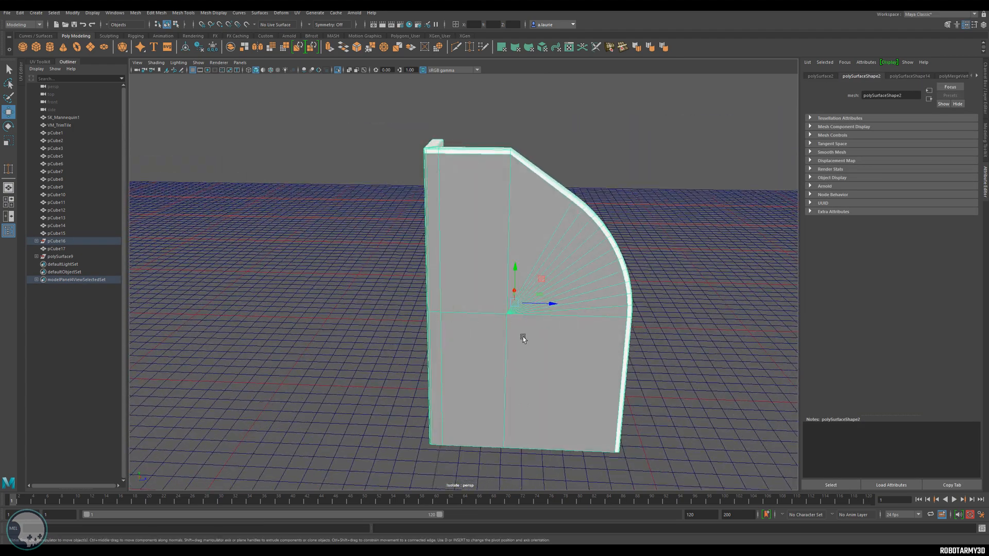
{"action": "left_click_drag", "start_coordinate": [505, 236], "coordinate": [431, 233], "text": "alt"}
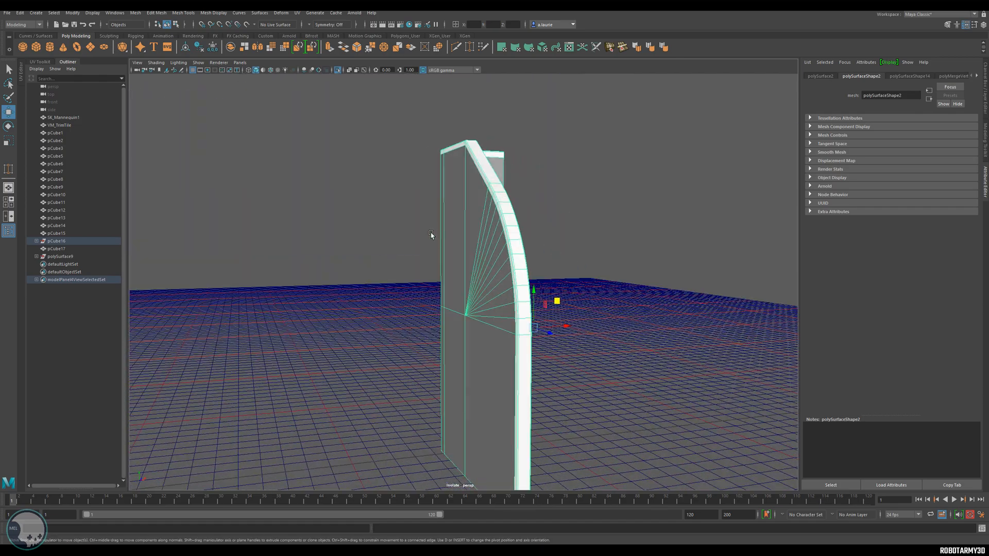
Step: Insert a horizontal edge loop around the side panel just above its base with Multi-Cut
{"action": "right_click_drag", "start_coordinate": [486, 229], "coordinate": [516, 222]}
{"action": "left_click", "coordinate": [560, 304]}
{"action": "middle_click_drag", "start_coordinate": [500, 339], "coordinate": [476, 203], "text": "alt"}
{"action": "left_click", "coordinate": [499, 263]}
{"action": "right_click_drag", "start_coordinate": [476, 204], "coordinate": [503, 198], "text": "alt"}
{"action": "left_click_drag", "start_coordinate": [503, 198], "coordinate": [438, 248], "text": "alt"}
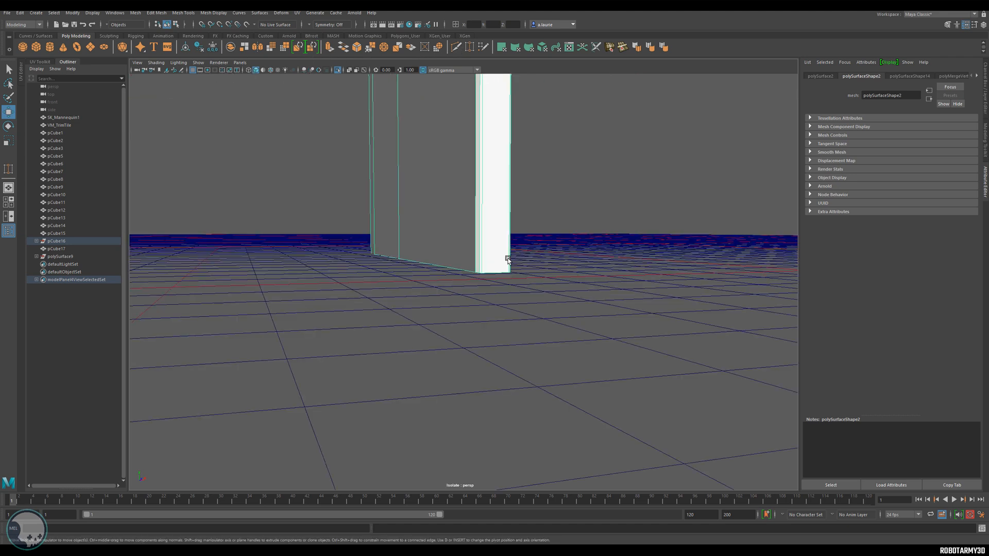
{"action": "key", "text": "ctrl+shift+x"}
{"action": "right_click_drag", "start_coordinate": [400, 294], "coordinate": [517, 276], "text": "alt"}
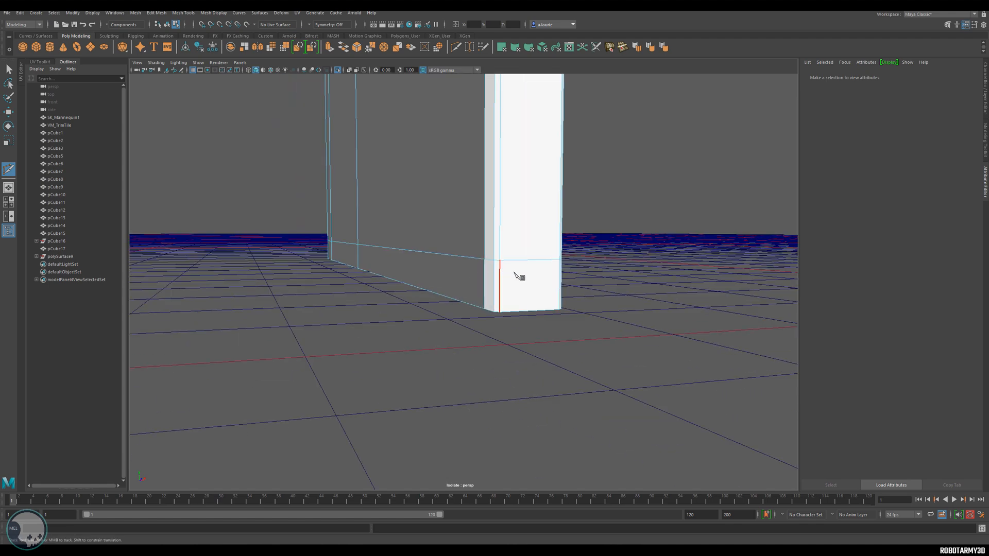
Step: Select the horizontal edge loop above the base and bevel it with a fraction of 0.05
{"action": "left_click", "coordinate": [8, 70]}
{"action": "mouse_move", "coordinate": [465, 234]}
{"action": "left_mouse_down", "text": "alt"}
{"action": "mouse_move", "coordinate": [491, 227]}
{"action": "mouse_move", "coordinate": [386, 227]}
{"action": "mouse_move", "coordinate": [471, 231]}
{"action": "left_mouse_up", "text": "alt"}
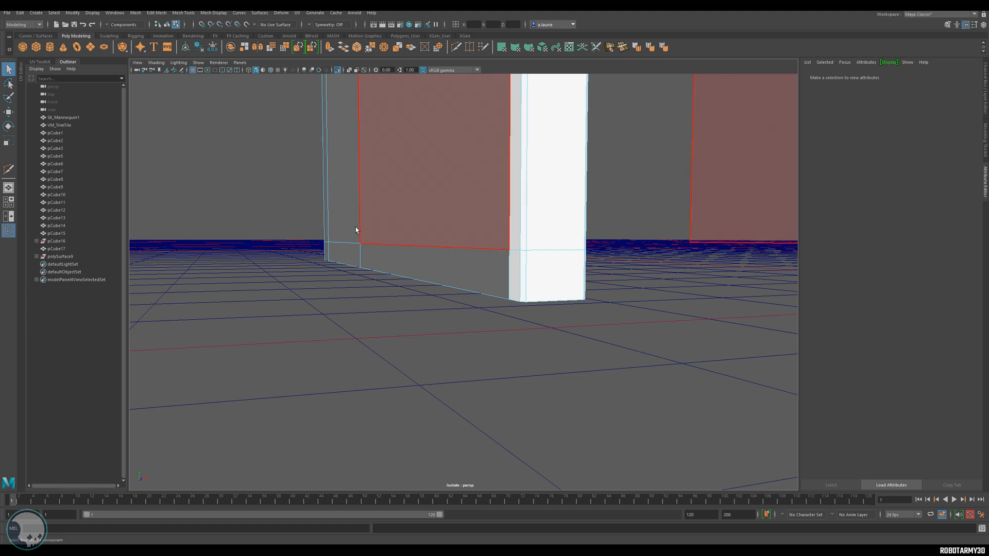
{"action": "right_click_drag", "start_coordinate": [448, 241], "coordinate": [452, 248]}
{"action": "left_click", "coordinate": [452, 248]}
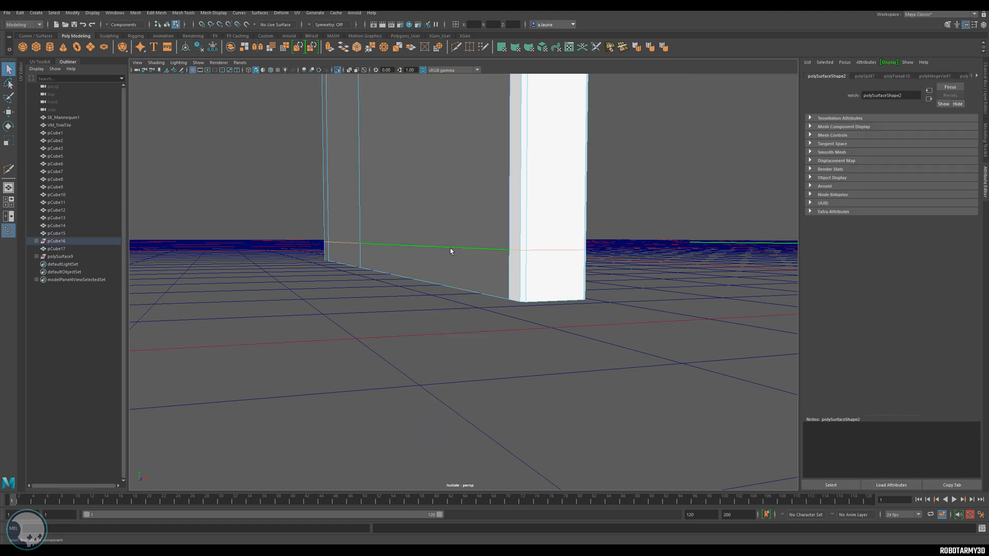
{"action": "right_click", "coordinate": [451, 250], "text": "shift"}
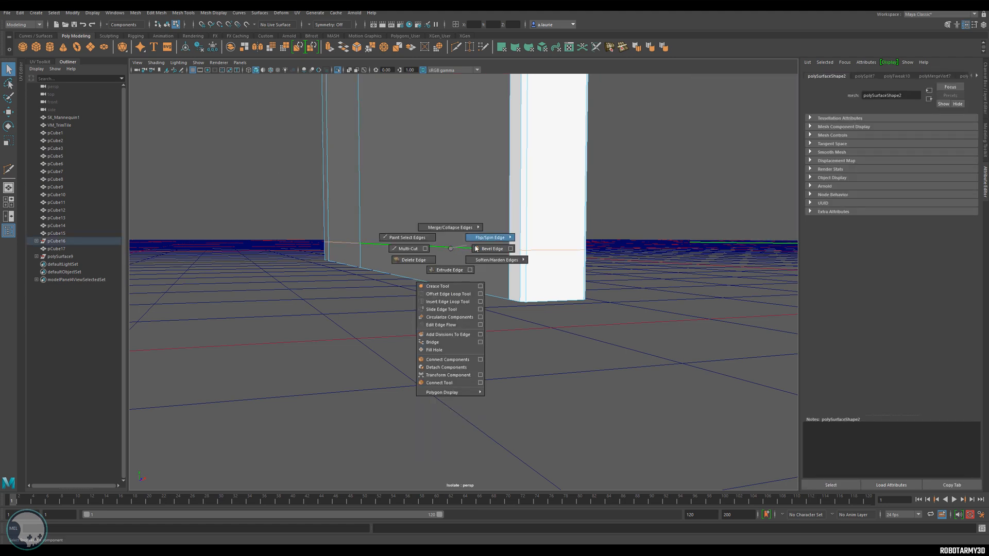
{"action": "left_click", "coordinate": [491, 249]}
{"action": "left_click_drag", "start_coordinate": [694, 283], "coordinate": [677, 279]}
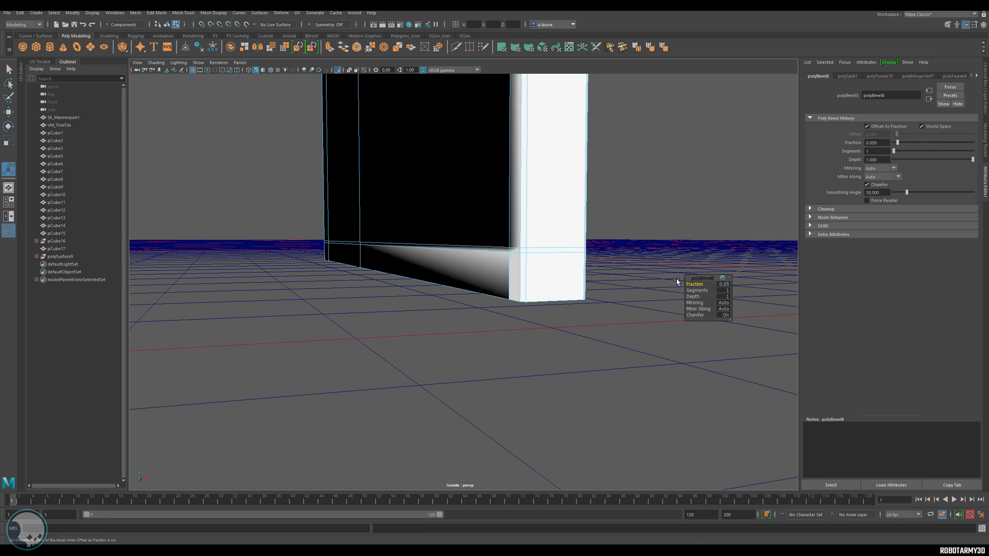
Step: Select the band of faces around the panel's base below the beveled edge loop
{"action": "scroll", "coordinate": [498, 261], "scroll_direction": "up", "scroll_amount": 3}
{"action": "right_click_drag", "start_coordinate": [498, 261], "coordinate": [498, 281]}
{"action": "left_click", "coordinate": [600, 277]}
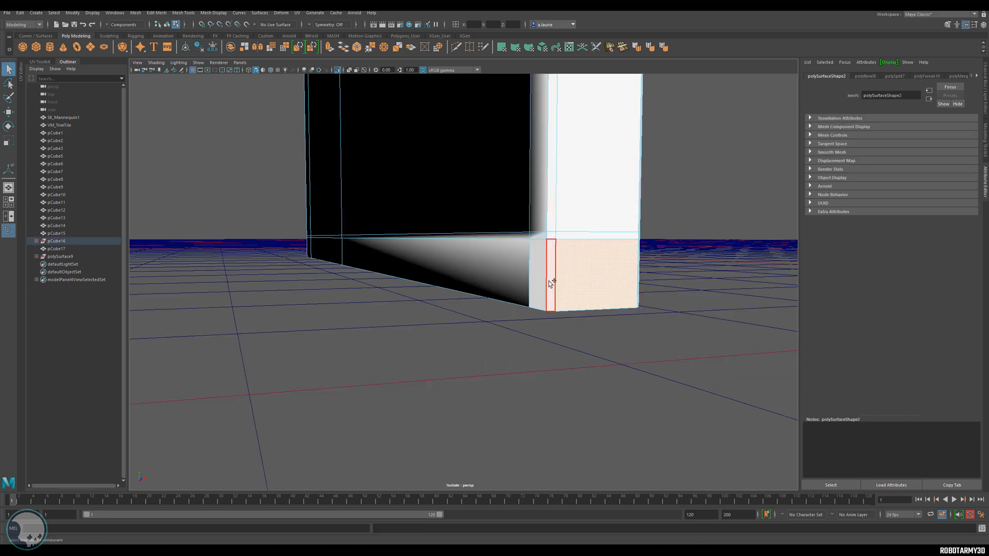
{"action": "double_click", "coordinate": [547, 281], "text": "shift"}
{"action": "left_click_drag", "start_coordinate": [546, 287], "coordinate": [505, 283], "text": "alt"}
{"action": "middle_click_drag", "start_coordinate": [505, 282], "coordinate": [477, 278], "text": "alt"}
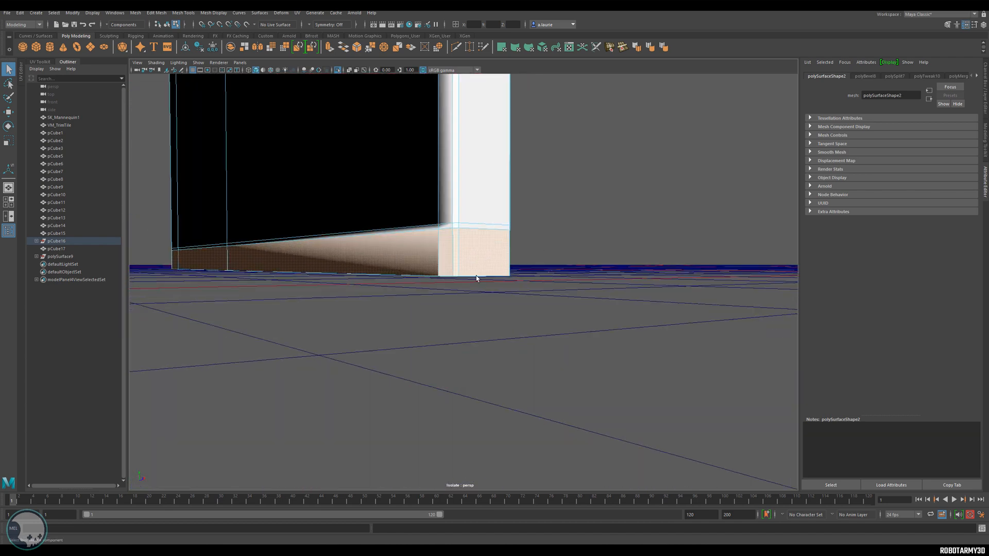
Step: Try scaling the selected base faces, undo it and switch to the Move tool
{"action": "middle_click_drag", "start_coordinate": [406, 252], "coordinate": [430, 266], "text": "alt"}
{"action": "key", "text": "e"}
{"action": "key", "text": "r"}
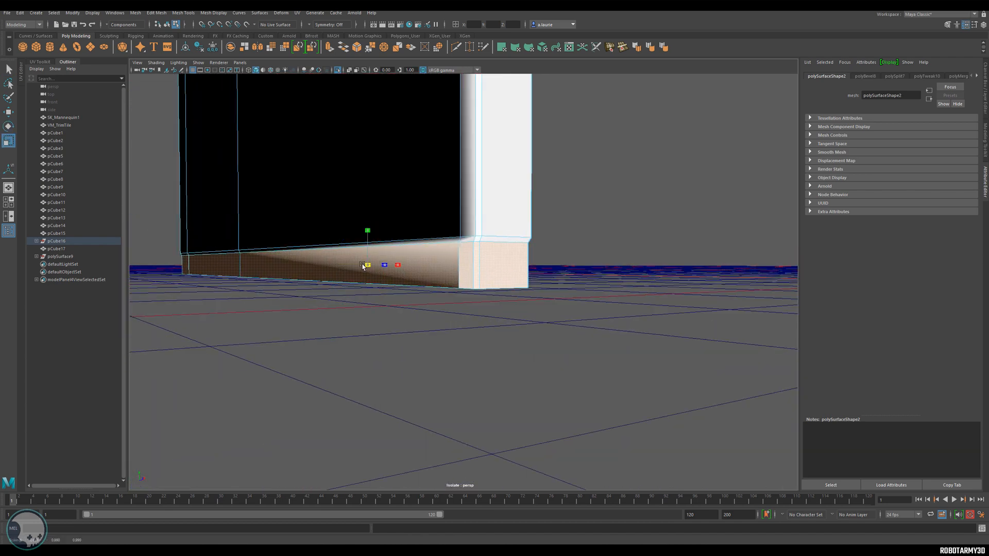
{"action": "left_click_drag", "start_coordinate": [389, 294], "coordinate": [360, 268], "text": "alt"}
{"action": "key", "text": "ctrl+z"}
{"action": "key", "text": "w"}
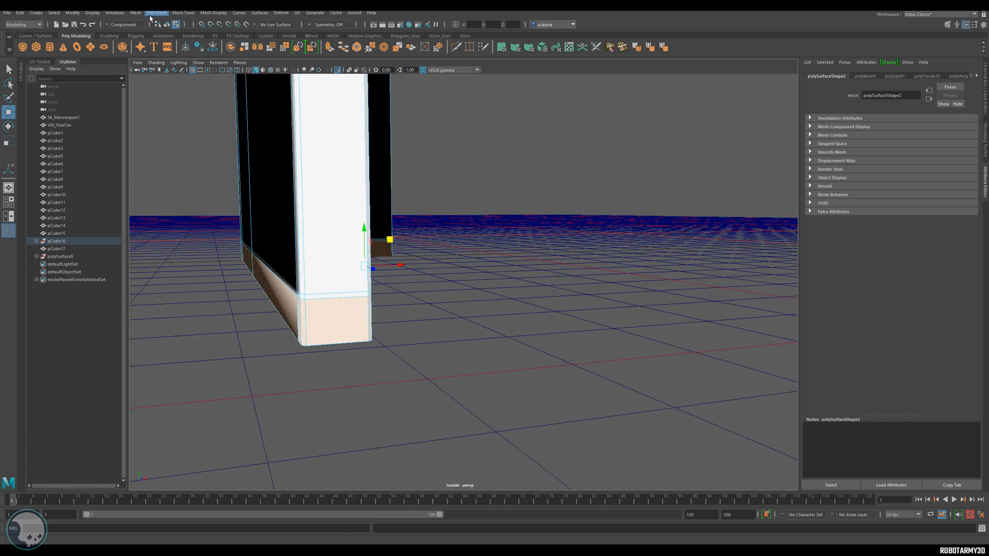
Step: Apply Transform to the selected base faces and push them inward along their normals with a local Z translate of about -0.43
{"action": "left_click", "coordinate": [156, 13]}
{"action": "left_click", "coordinate": [190, 111]}
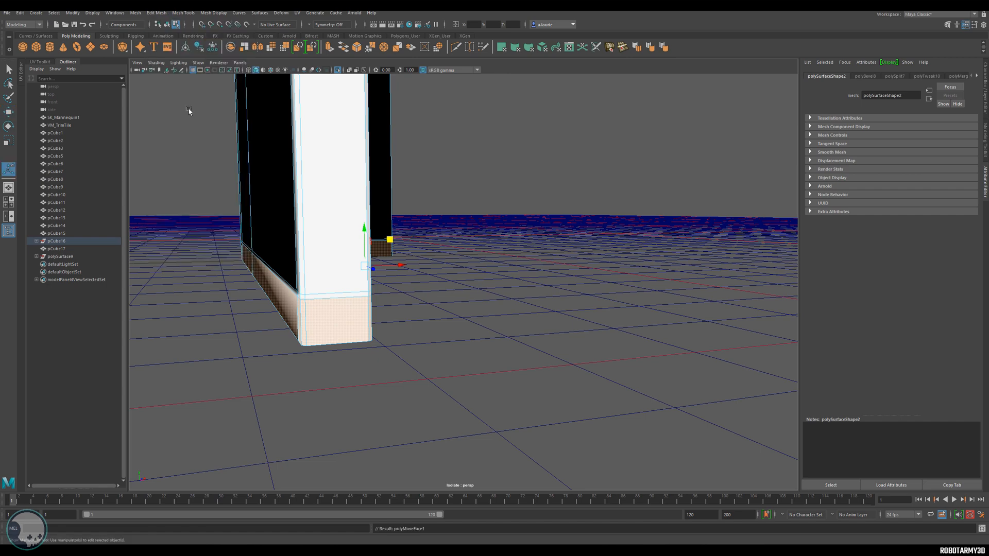
{"action": "left_click_drag", "start_coordinate": [431, 289], "coordinate": [239, 273], "text": "alt"}
{"action": "right_click_drag", "start_coordinate": [414, 278], "coordinate": [579, 280], "text": "alt"}
{"action": "middle_click_drag", "start_coordinate": [580, 281], "coordinate": [352, 280], "text": "alt"}
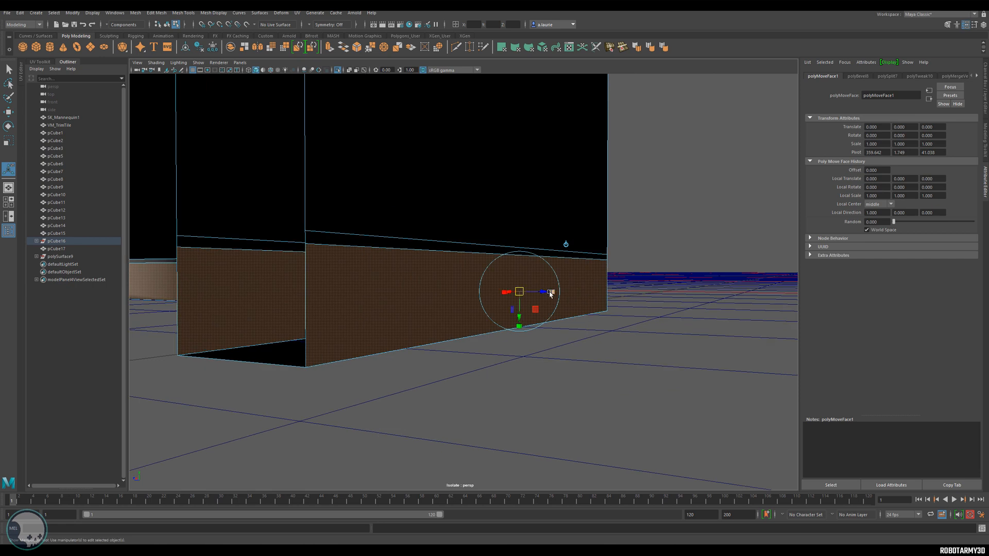
{"action": "left_click_drag", "start_coordinate": [453, 293], "coordinate": [492, 290], "text": "alt"}
{"action": "middle_click_drag", "start_coordinate": [389, 280], "coordinate": [532, 286], "text": "alt"}
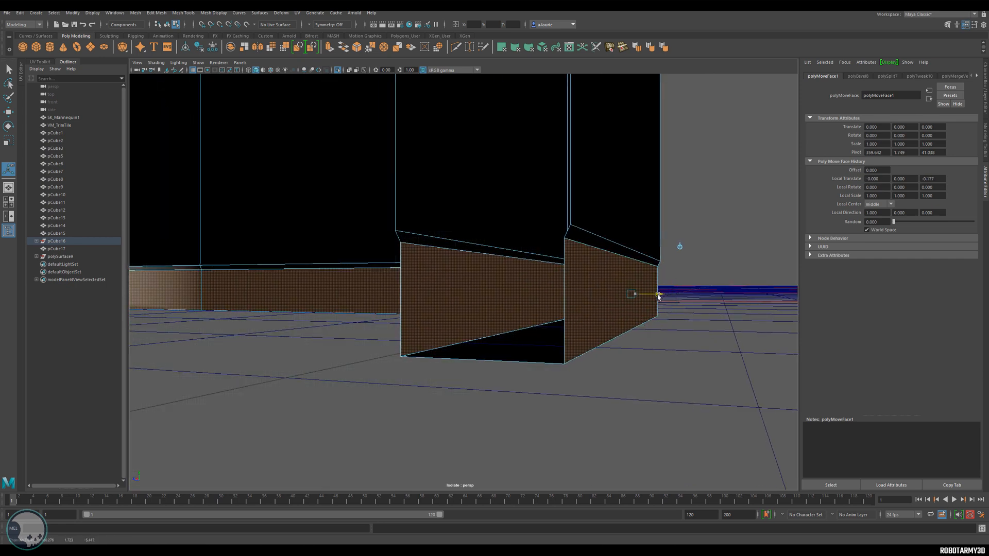
{"action": "left_click_drag", "start_coordinate": [653, 295], "coordinate": [654, 295]}
Step: Examine the inset base band and its beveled edge from the front and side of the panel
{"action": "right_click_drag", "start_coordinate": [566, 297], "coordinate": [424, 300], "text": "alt"}
{"action": "left_click_drag", "start_coordinate": [423, 301], "coordinate": [510, 292], "text": "alt"}
{"action": "middle_click_drag", "start_coordinate": [510, 292], "coordinate": [422, 324], "text": "alt"}
{"action": "right_click_drag", "start_coordinate": [391, 320], "coordinate": [309, 309], "text": "alt"}
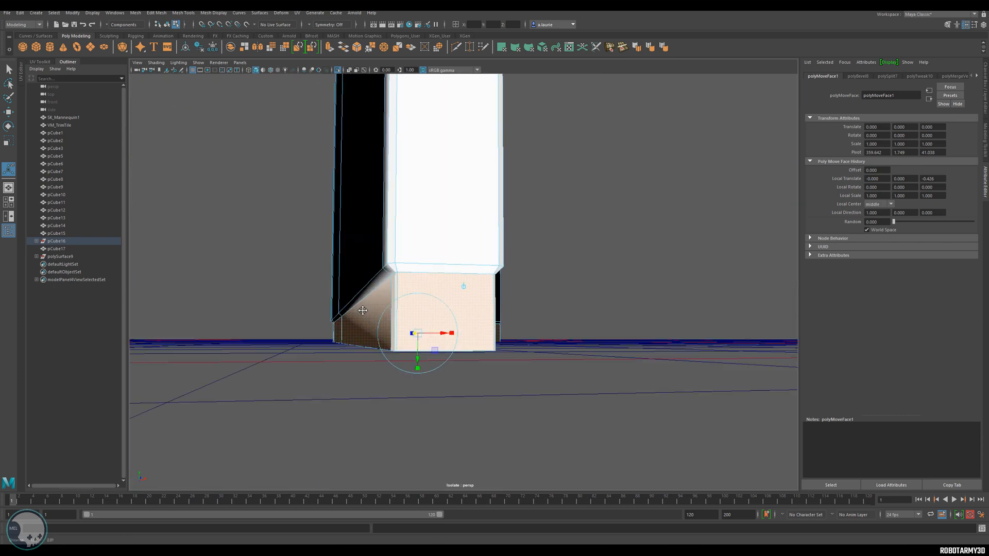
{"action": "left_click_drag", "start_coordinate": [329, 309], "coordinate": [551, 297], "text": "alt"}
{"action": "middle_click_drag", "start_coordinate": [552, 297], "coordinate": [257, 277], "text": "alt"}
{"action": "right_click_drag", "start_coordinate": [257, 277], "coordinate": [545, 300], "text": "alt"}
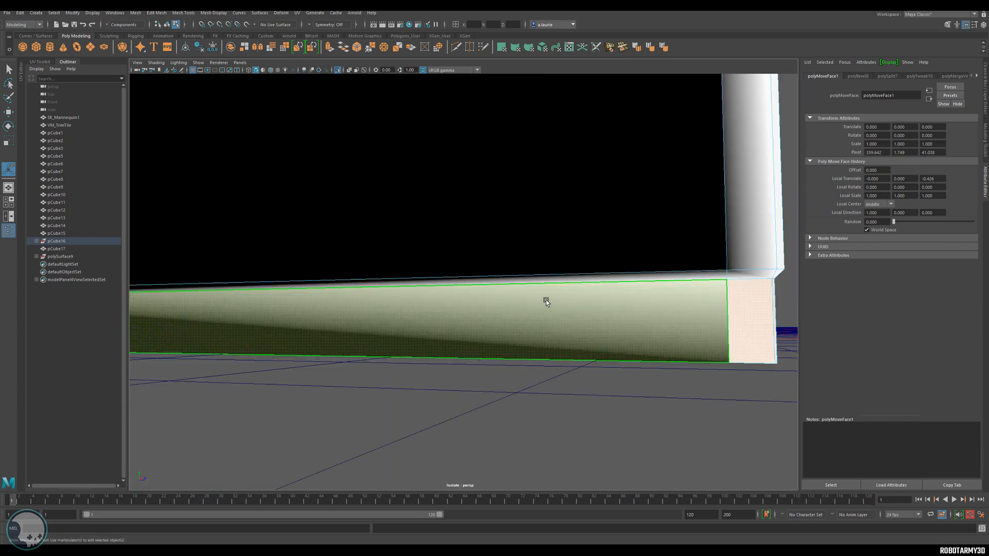
{"action": "left_click_drag", "start_coordinate": [545, 301], "coordinate": [503, 307], "text": "alt"}
{"action": "right_click_drag", "start_coordinate": [502, 307], "coordinate": [373, 295], "text": "alt"}
{"action": "left_click_drag", "start_coordinate": [373, 295], "coordinate": [459, 302], "text": "alt"}
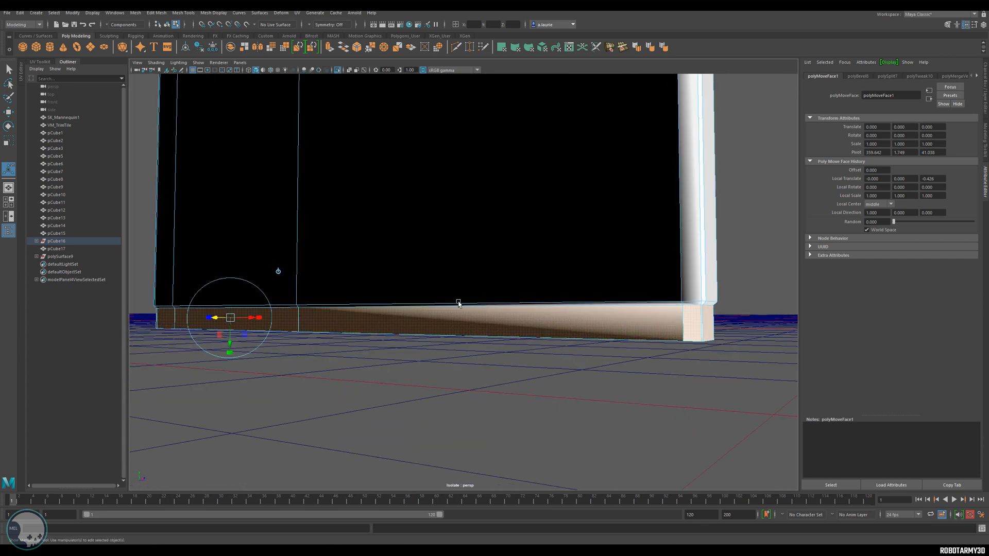
Step: Switch the side panel to face selection and select the whole band of faces around its base
{"action": "right_click_drag", "start_coordinate": [508, 303], "coordinate": [507, 328]}
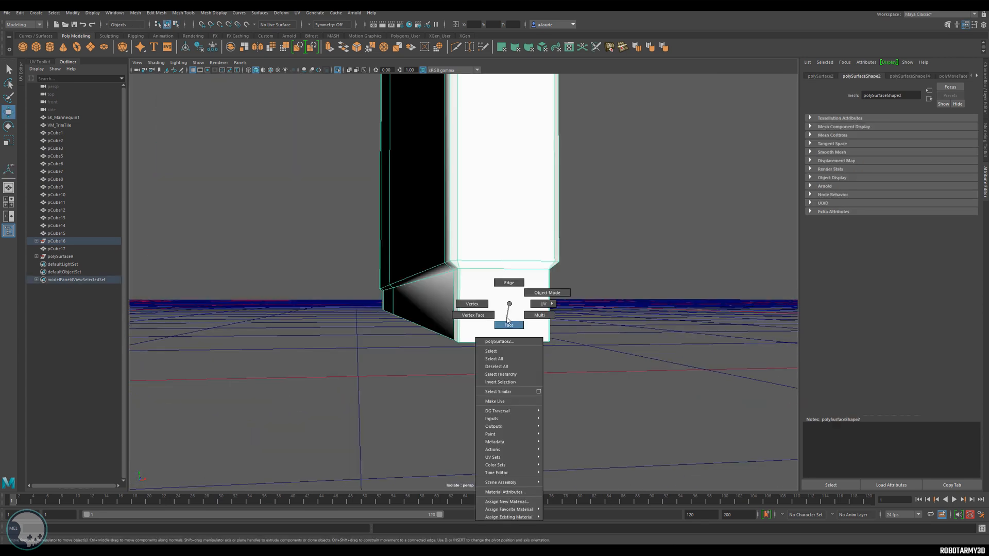
{"action": "left_click", "coordinate": [475, 321]}
{"action": "double_click", "coordinate": [457, 315], "text": "shift"}
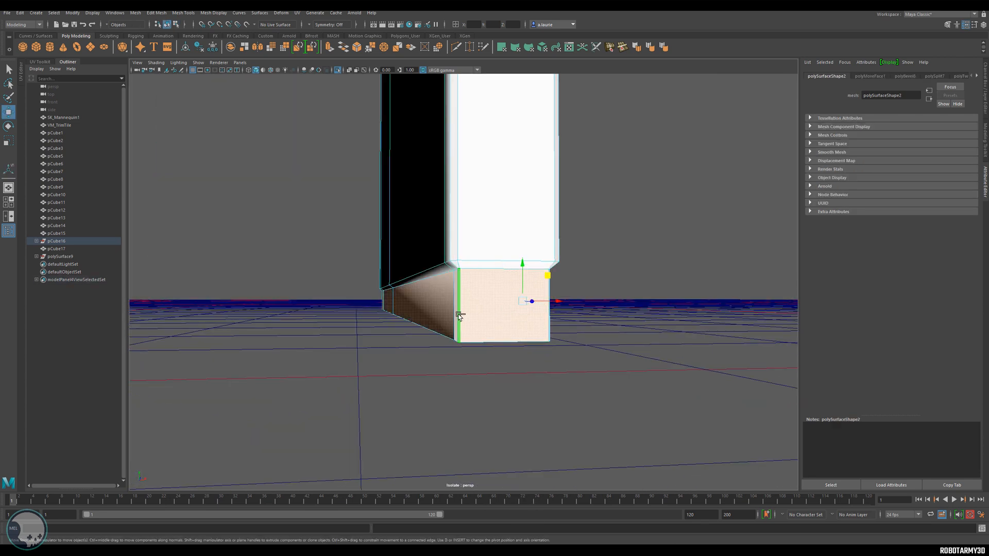
{"action": "left_click_drag", "start_coordinate": [458, 325], "coordinate": [446, 321], "text": "alt"}
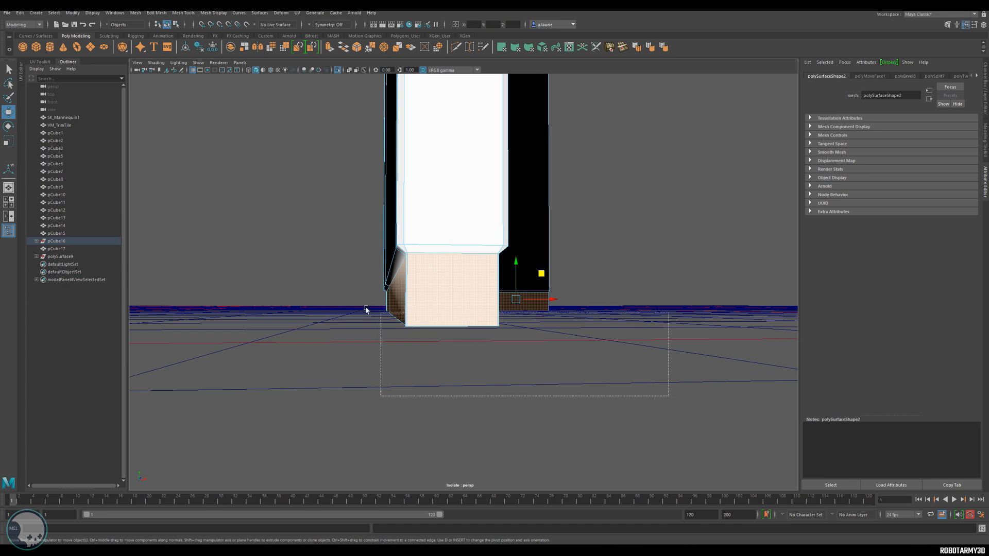
{"action": "left_click_drag", "start_coordinate": [366, 311], "coordinate": [351, 303]}
Step: Apply a dark blue-grey vertex color to the selected base faces, replacing their existing color
{"action": "left_click", "coordinate": [208, 13]}
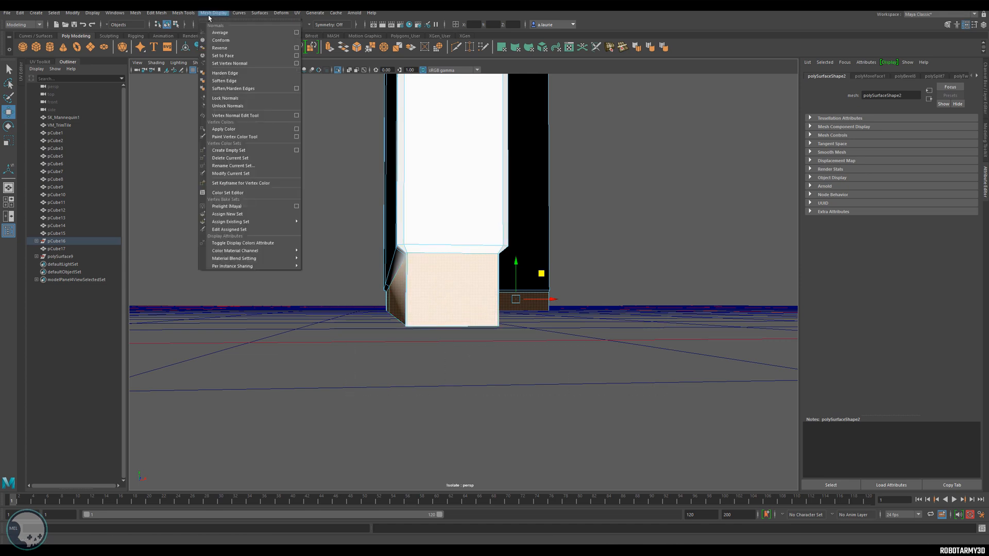
{"action": "left_click", "coordinate": [296, 129]}
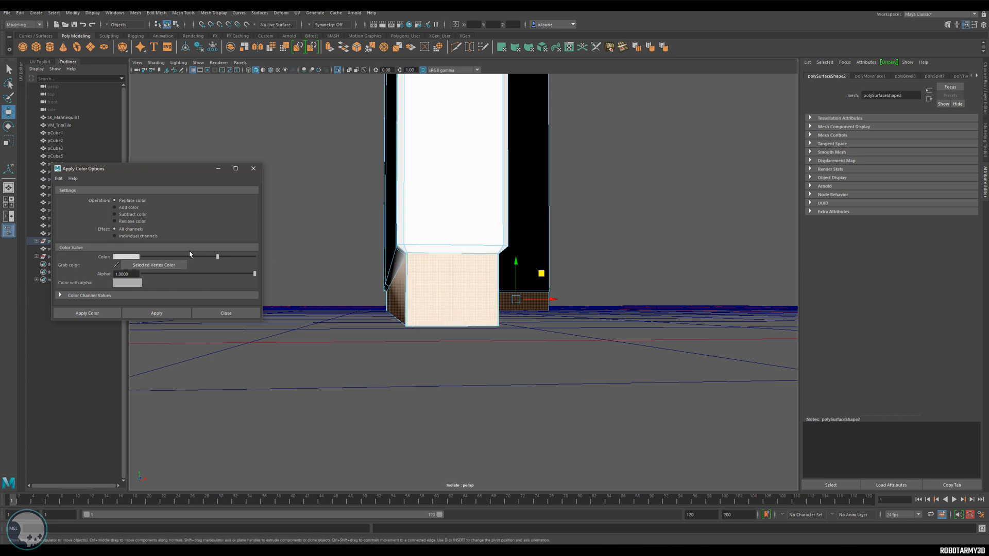
{"action": "left_click", "coordinate": [131, 257]}
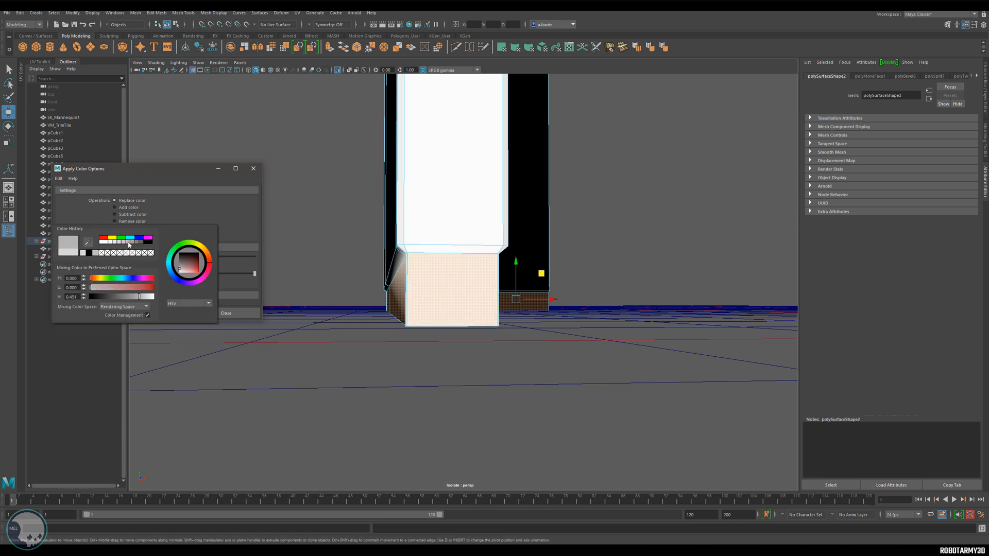
{"action": "left_click", "coordinate": [130, 257]}
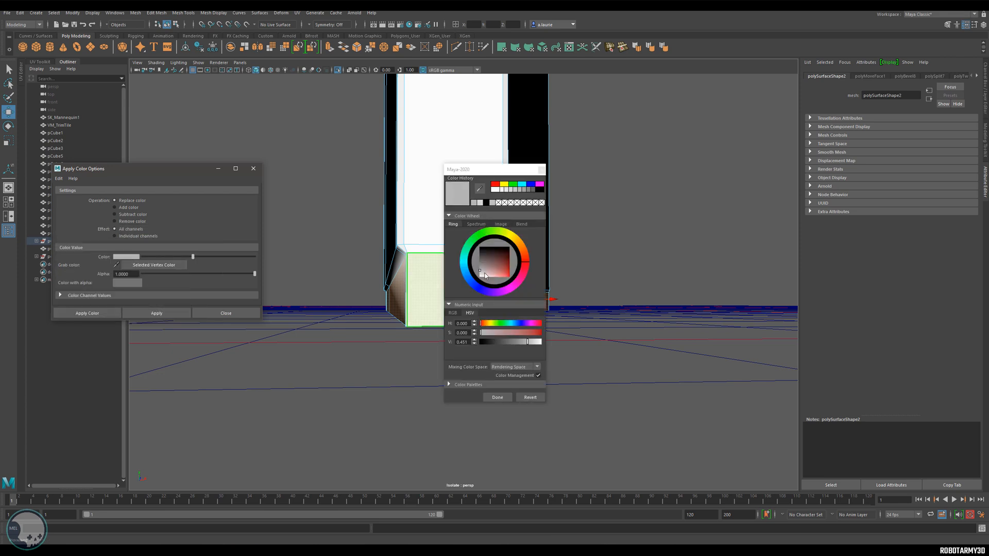
{"action": "left_click", "coordinate": [469, 277]}
{"action": "left_click_drag", "start_coordinate": [483, 267], "coordinate": [493, 260]}
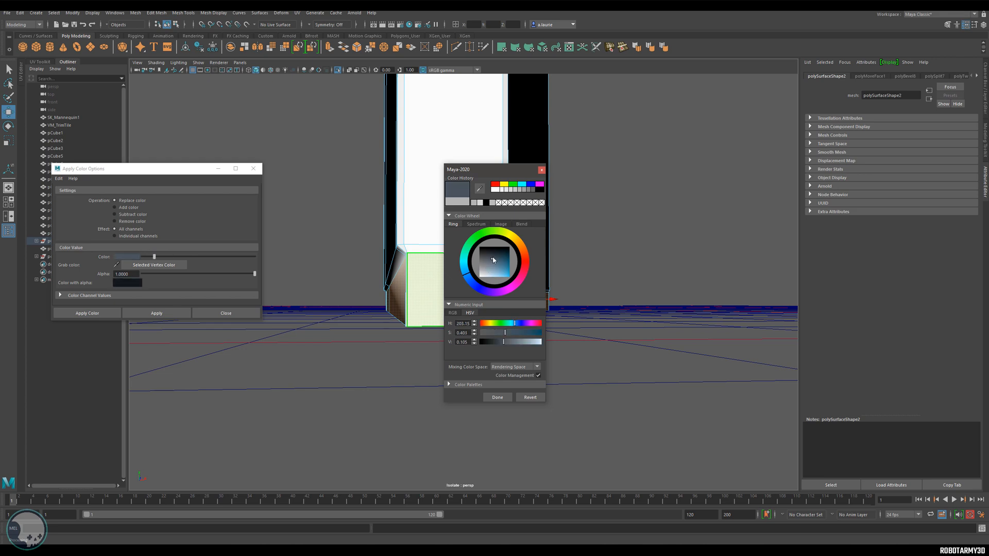
{"action": "left_click", "coordinate": [497, 397]}
{"action": "left_click", "coordinate": [131, 313]}
Step: Select the trim faces along the side panel's narrow front edge and grow the selection around them
{"action": "left_click", "coordinate": [441, 231]}
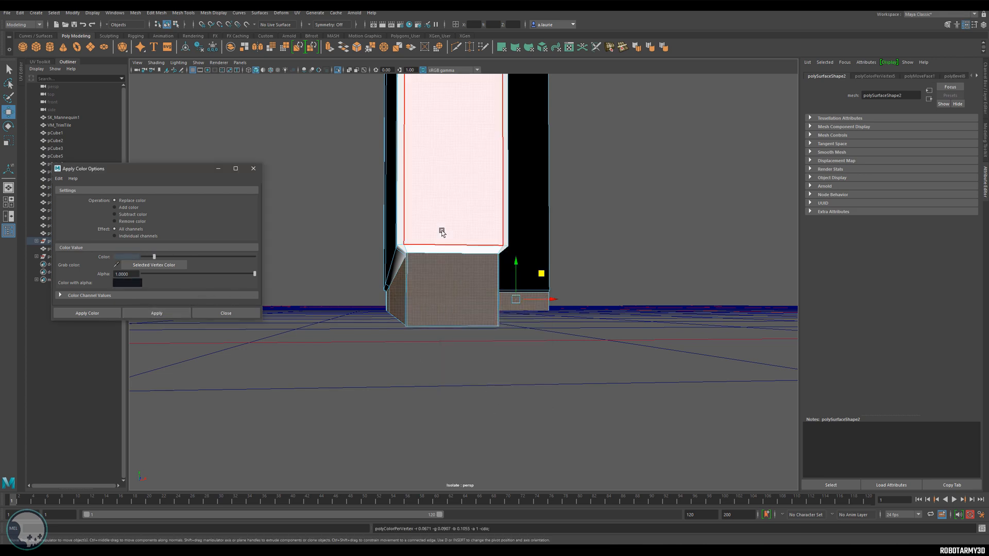
{"action": "left_click_drag", "start_coordinate": [441, 230], "coordinate": [566, 265], "text": "alt"}
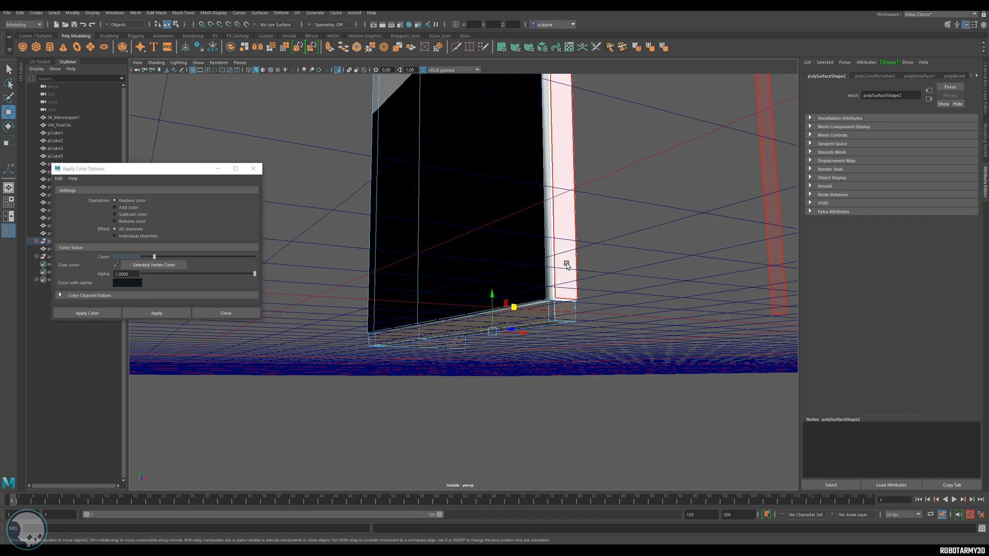
{"action": "right_click_drag", "start_coordinate": [566, 265], "coordinate": [566, 287]}
{"action": "left_click", "coordinate": [568, 301]}
{"action": "scroll", "coordinate": [573, 303], "scroll_direction": "up", "scroll_amount": 3}
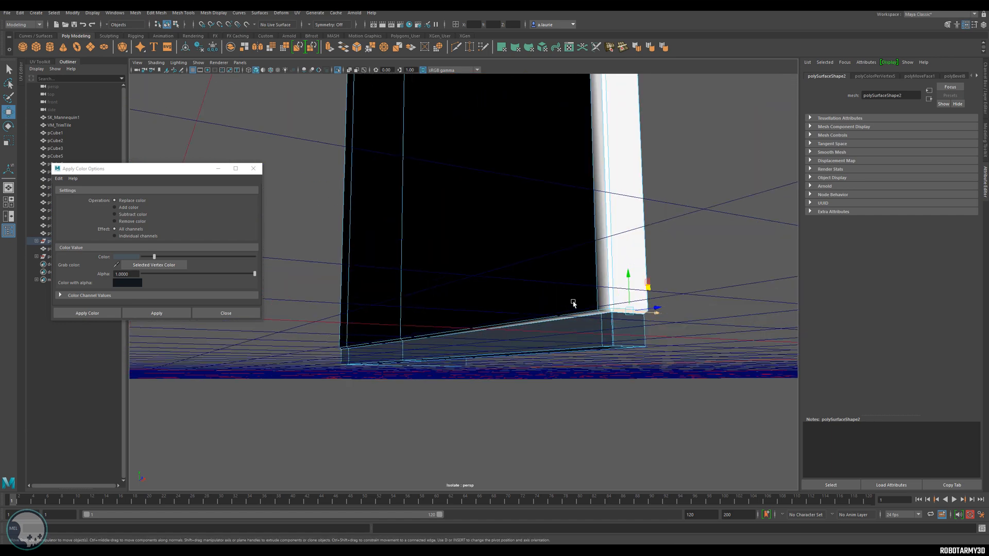
{"action": "key", "text": "q"}
{"action": "left_click", "coordinate": [627, 301]}
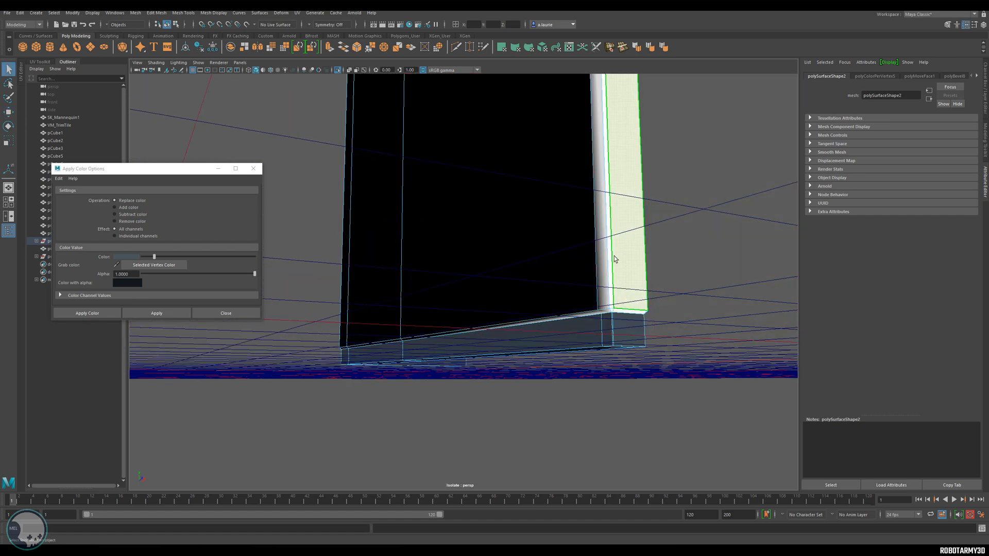
{"action": "scroll", "coordinate": [614, 259], "scroll_direction": "down", "scroll_amount": 5}
{"action": "left_click_drag", "start_coordinate": [590, 208], "coordinate": [537, 240], "text": "alt"}
{"action": "left_click_drag", "start_coordinate": [497, 276], "coordinate": [515, 260], "text": "alt"}
{"action": "key", "text": "shift+period"}
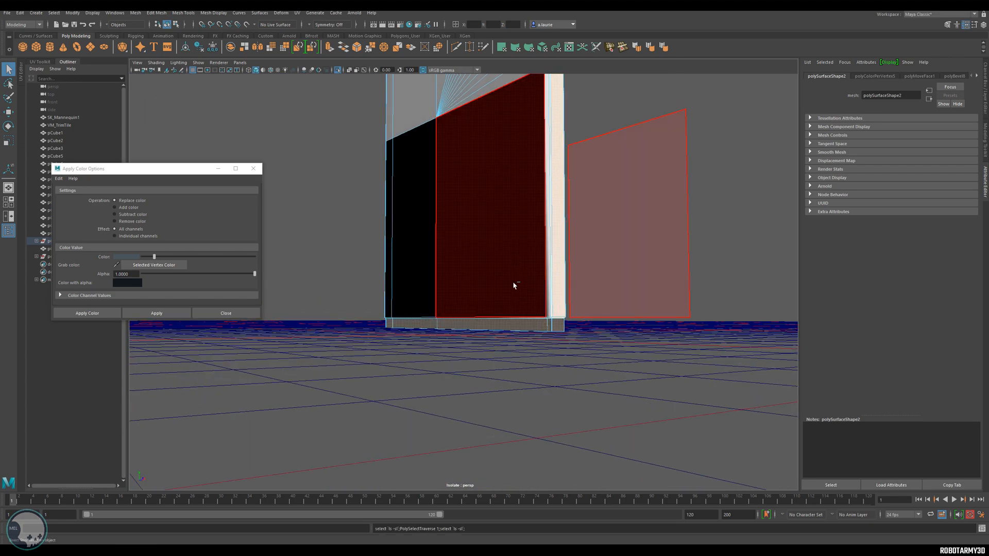
Step: Refine the selection to the panel's edge trim, leaving out the base band, and apply a light grey vertex color of 0.671
{"action": "left_click", "coordinate": [582, 365]}
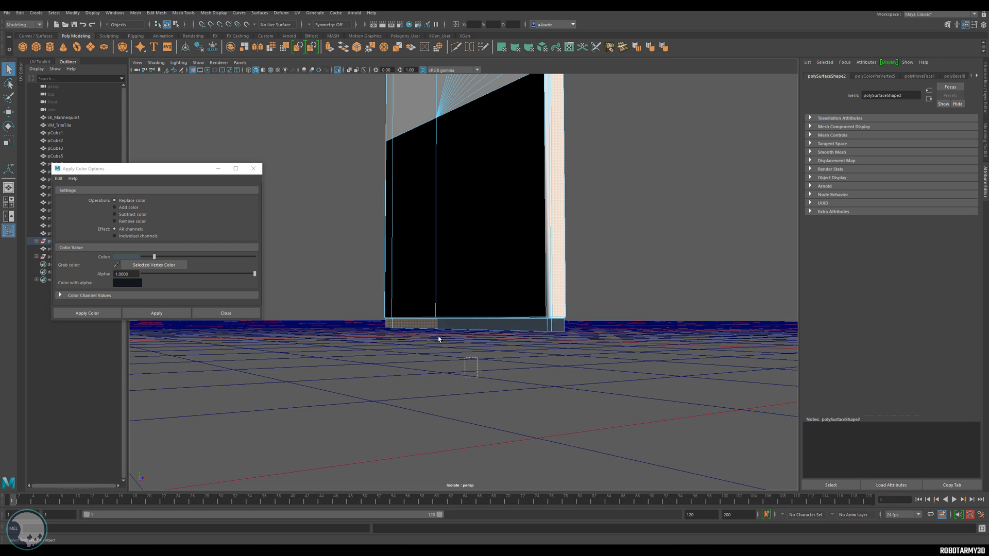
{"action": "left_click_drag", "start_coordinate": [438, 339], "coordinate": [442, 258], "text": "alt"}
{"action": "left_click", "coordinate": [338, 208]}
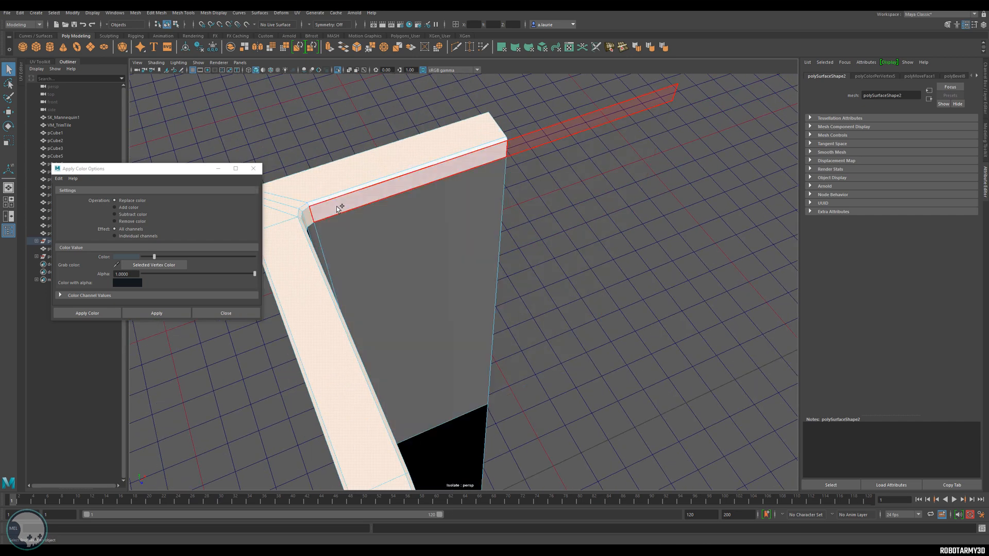
{"action": "left_click", "coordinate": [338, 196], "text": "shift"}
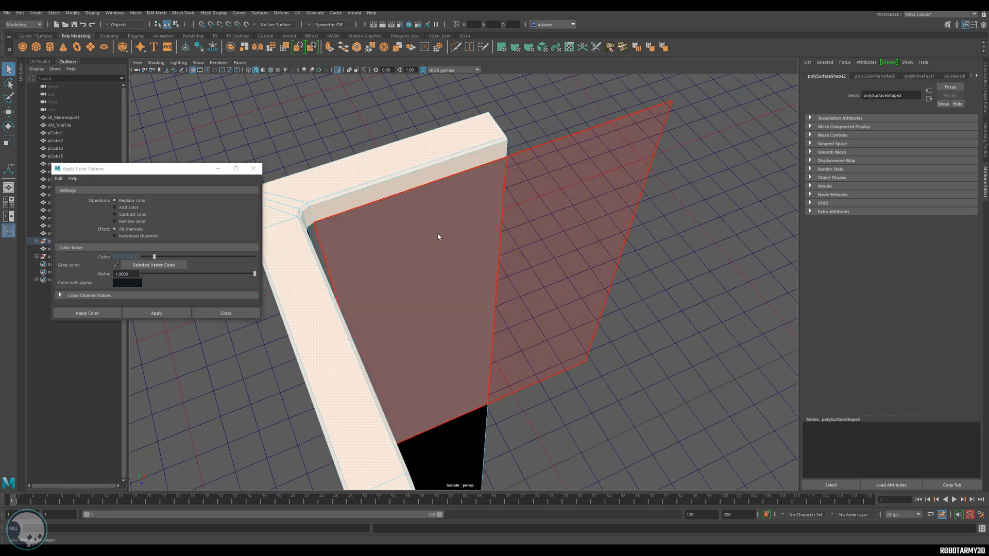
{"action": "key", "text": "ctrl+z"}
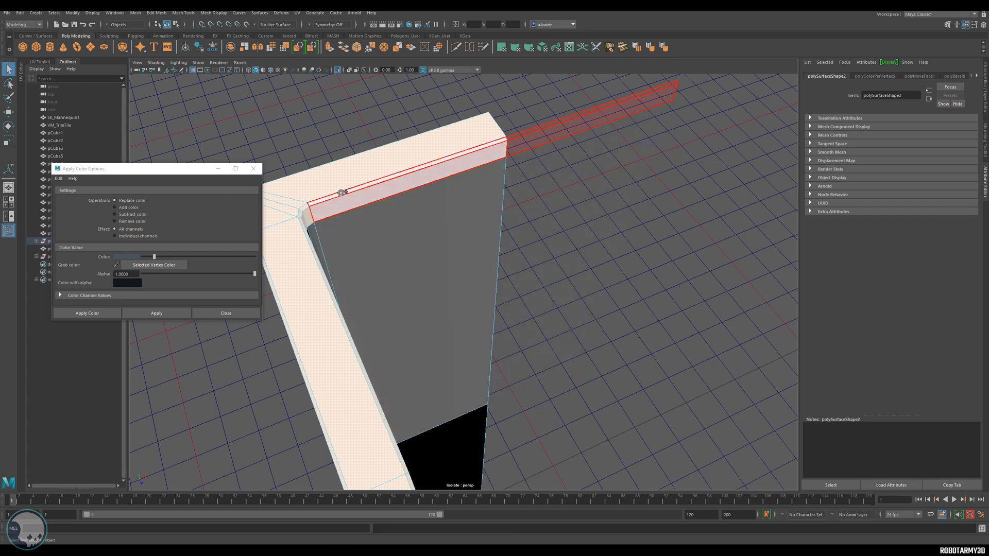
{"action": "left_click_drag", "start_coordinate": [433, 282], "coordinate": [232, 247], "text": "alt"}
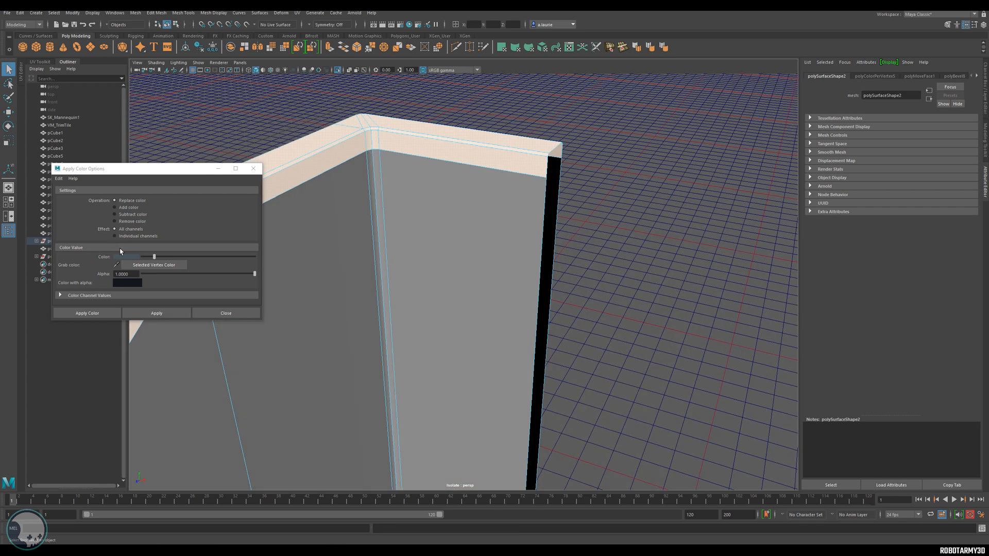
{"action": "left_click", "coordinate": [125, 257]}
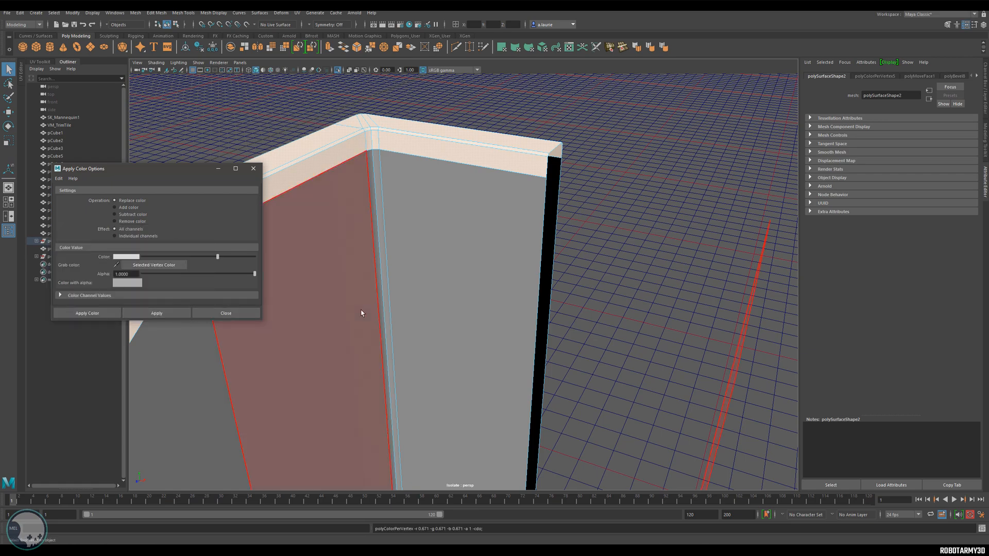
Step: Select the panel's broad inner and outer faces and apply an orange-yellow vertex color with hue 36.859, saturation 1 and value 0.411
{"action": "left_click_drag", "start_coordinate": [393, 279], "coordinate": [338, 170], "text": "alt"}
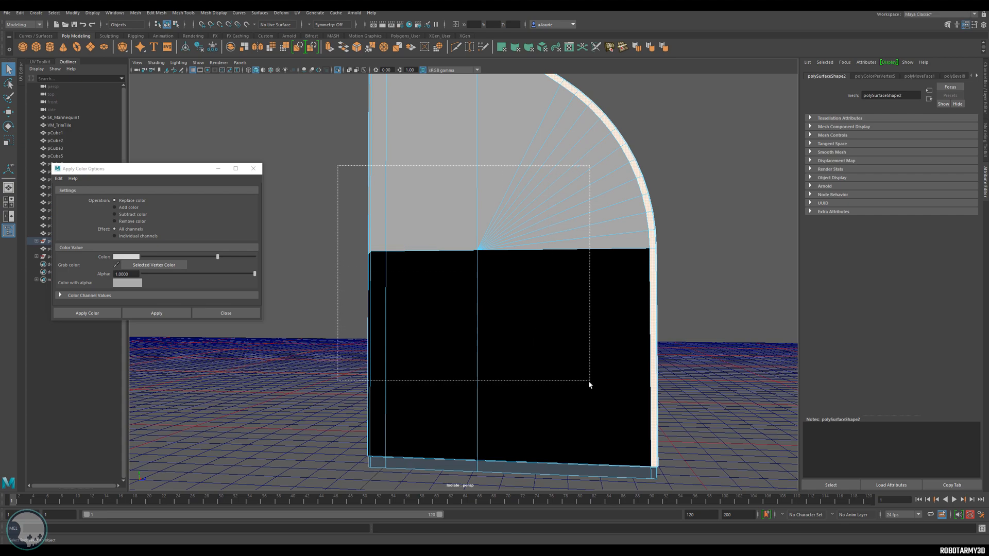
{"action": "mouse_move", "coordinate": [589, 384]}
{"action": "left_mouse_down", "text": "alt"}
{"action": "mouse_move", "coordinate": [430, 371]}
{"action": "mouse_move", "coordinate": [468, 349]}
{"action": "mouse_move", "coordinate": [461, 329]}
{"action": "mouse_move", "coordinate": [448, 331]}
{"action": "mouse_move", "coordinate": [600, 388]}
{"action": "mouse_move", "coordinate": [494, 299]}
{"action": "left_mouse_up", "text": "alt"}
{"action": "middle_click_drag", "start_coordinate": [495, 299], "coordinate": [533, 348], "text": "alt"}
{"action": "left_click", "coordinate": [129, 257]}
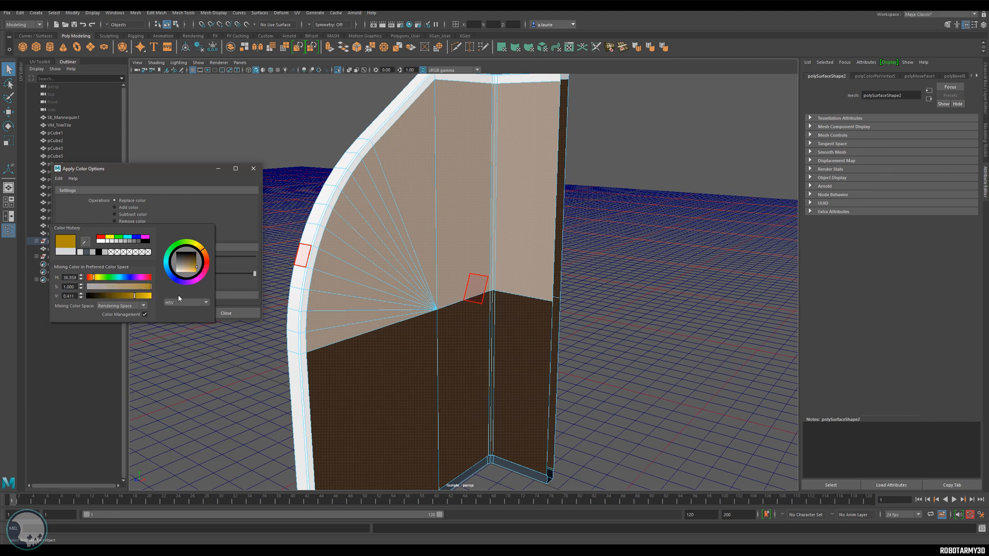
{"action": "left_click", "coordinate": [133, 313]}
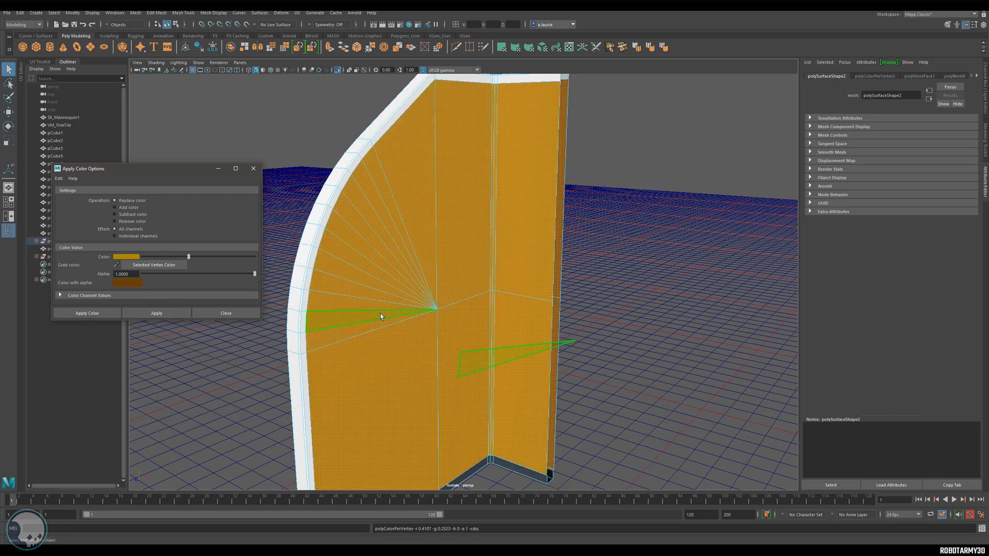
Step: Return the side panel to object mode and turn off isolation to show the whole kiosk with nothing selected
{"action": "left_click_drag", "start_coordinate": [380, 314], "coordinate": [474, 265], "text": "alt"}
{"action": "right_click_drag", "start_coordinate": [474, 265], "coordinate": [505, 248]}
{"action": "left_click", "coordinate": [625, 295]}
{"action": "left_click_drag", "start_coordinate": [625, 298], "coordinate": [525, 296], "text": "alt"}
{"action": "left_click", "coordinate": [479, 286]}
{"action": "left_click", "coordinate": [628, 294]}
{"action": "left_click", "coordinate": [453, 251]}
{"action": "left_click_drag", "start_coordinate": [453, 253], "coordinate": [412, 181], "text": "alt"}
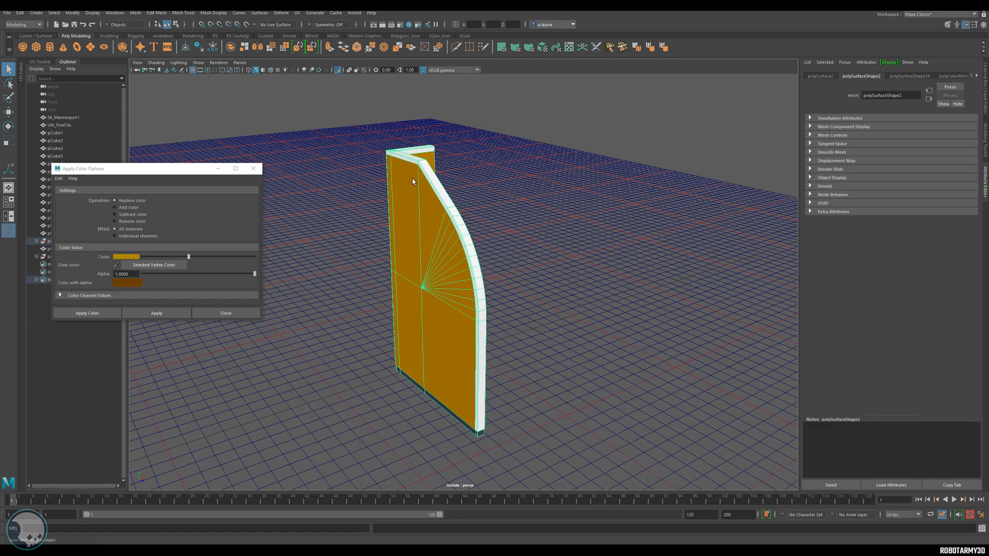
{"action": "left_click", "coordinate": [337, 70]}
{"action": "left_click_drag", "start_coordinate": [640, 235], "coordinate": [637, 216], "text": "alt"}
{"action": "left_click", "coordinate": [637, 216]}
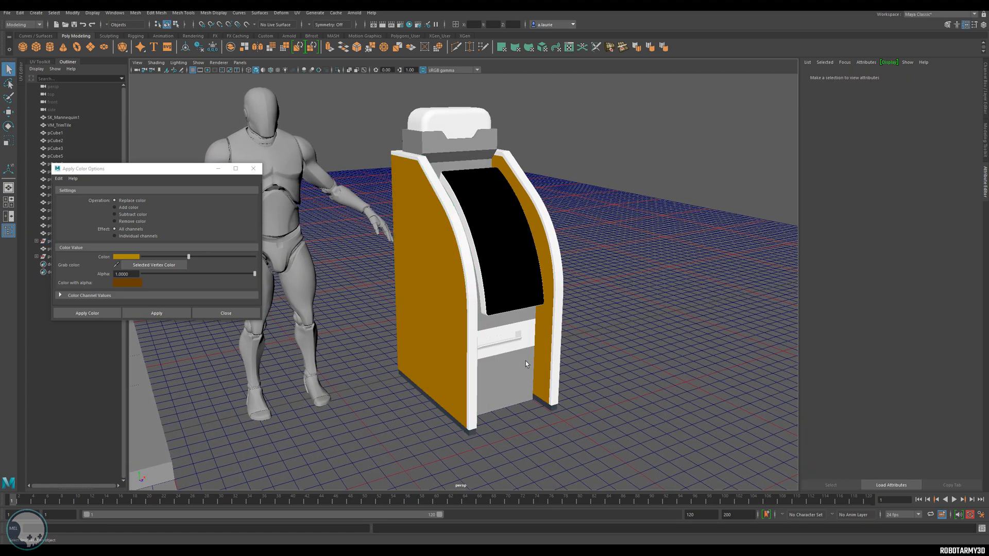
Step: Select the kiosk body's lower front faces below the white slot band and apply the same orange-yellow vertex color
{"action": "left_click", "coordinate": [528, 369]}
{"action": "left_click_drag", "start_coordinate": [528, 369], "coordinate": [441, 349], "text": "alt"}
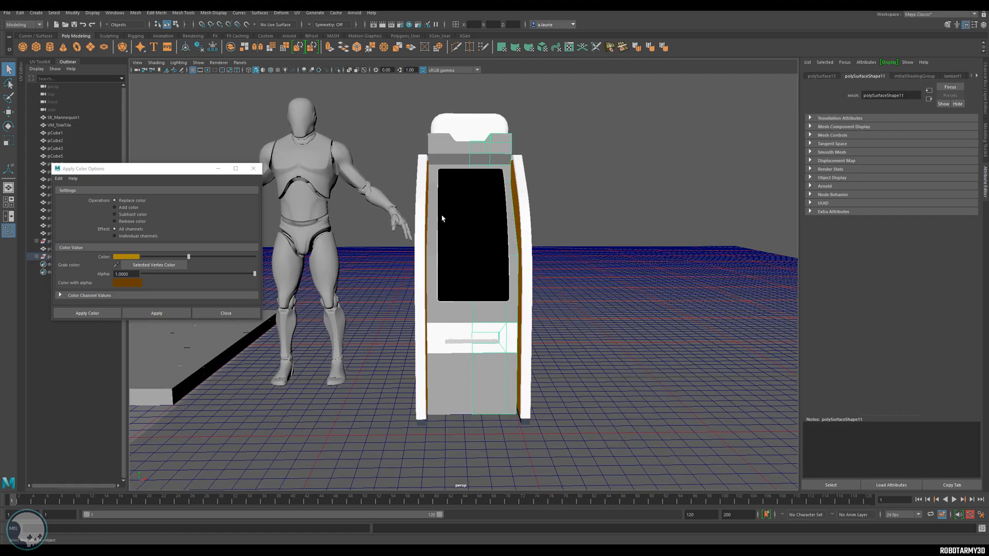
{"action": "left_click_drag", "start_coordinate": [445, 151], "coordinate": [469, 252], "text": "alt"}
{"action": "scroll", "coordinate": [489, 298], "scroll_direction": "up", "scroll_amount": 2}
{"action": "right_click_drag", "start_coordinate": [495, 309], "coordinate": [495, 342]}
{"action": "left_click", "coordinate": [550, 327]}
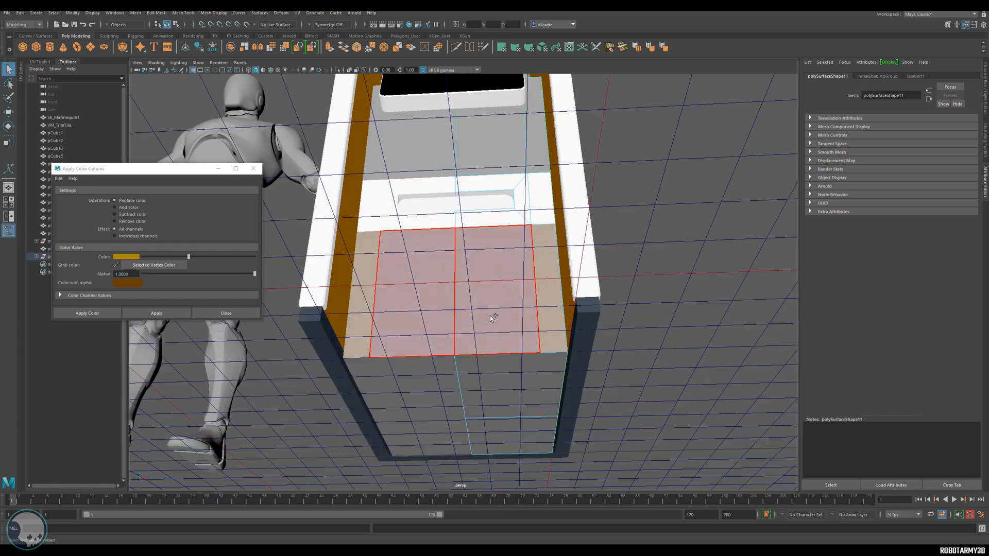
{"action": "left_click", "coordinate": [490, 316], "text": "shift"}
{"action": "left_click", "coordinate": [157, 311]}
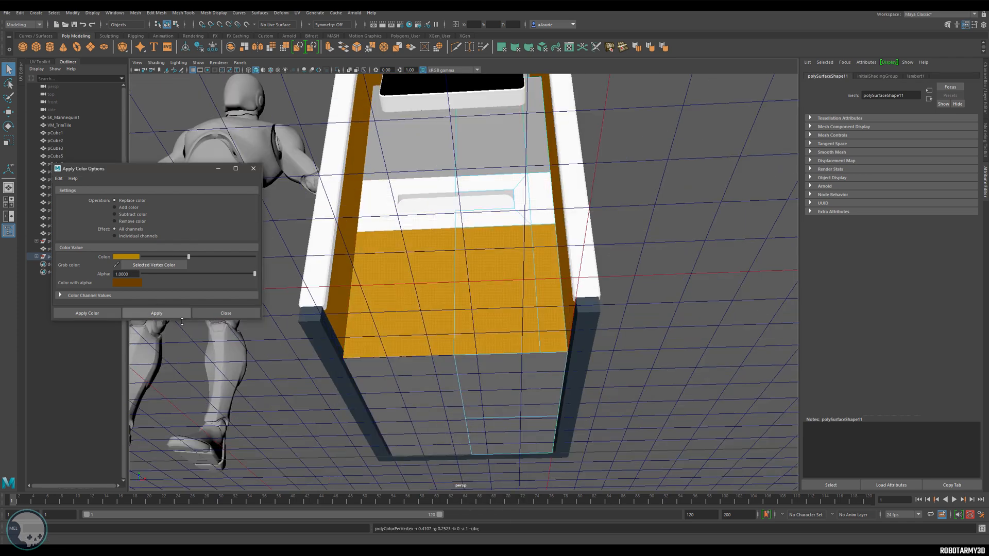
{"action": "left_click", "coordinate": [675, 266]}
Step: Isolate the kiosk body mesh and switch it to edge selection
{"action": "left_click_drag", "start_coordinate": [675, 266], "coordinate": [512, 288], "text": "alt"}
{"action": "left_click", "coordinate": [444, 293]}
{"action": "key", "text": "ctrl+1"}
{"action": "left_click_drag", "start_coordinate": [445, 294], "coordinate": [459, 323], "text": "alt"}
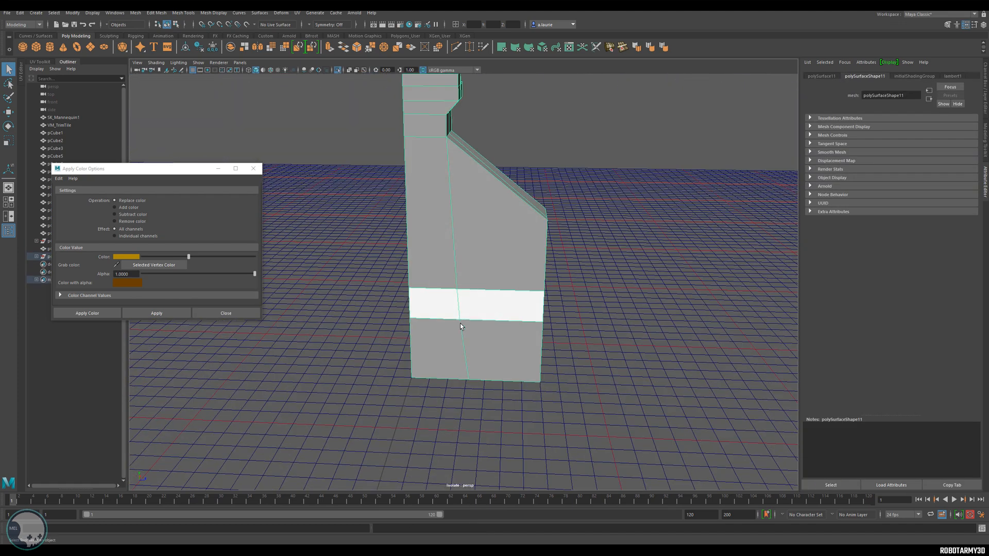
{"action": "right_click_drag", "start_coordinate": [457, 321], "coordinate": [452, 300]}
{"action": "left_click", "coordinate": [458, 318]}
{"action": "left_click_drag", "start_coordinate": [459, 318], "coordinate": [463, 334], "text": "alt"}
{"action": "key", "text": "e"}
{"action": "key", "text": "r"}
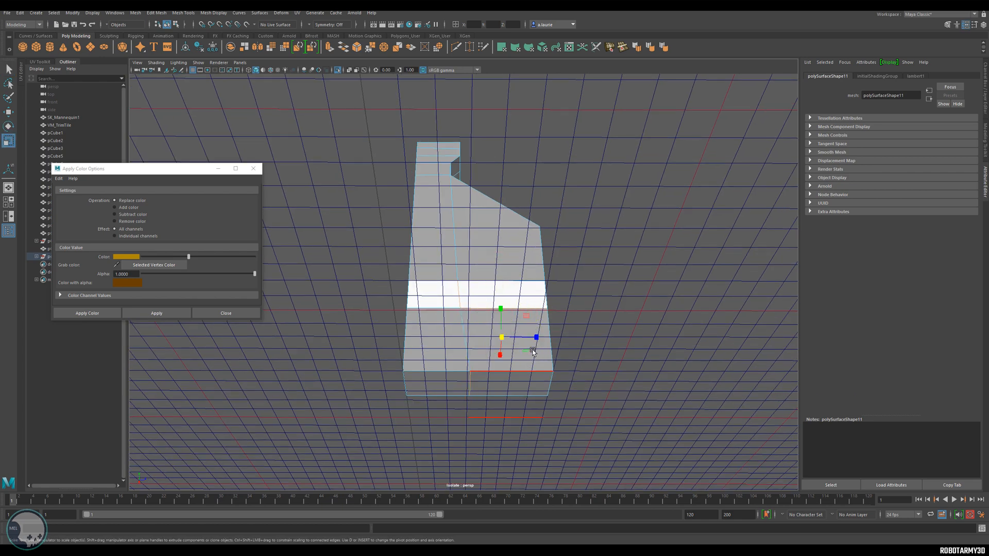
{"action": "left_click_drag", "start_coordinate": [537, 338], "coordinate": [482, 334]}
{"action": "key", "text": "ctrl+z"}
{"action": "left_click", "coordinate": [644, 302]}
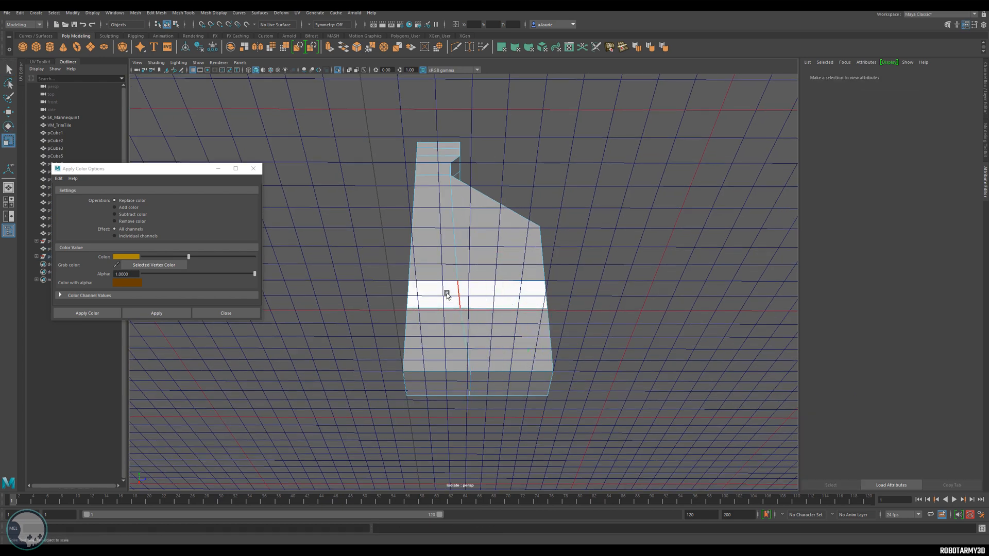
Step: Select the side's middle vertical edges in the white band and below, and align them with the inner corner of the upper notch
{"action": "left_click", "coordinate": [458, 297]}
{"action": "left_click", "coordinate": [464, 341], "text": "shift"}
{"action": "key", "text": "w"}
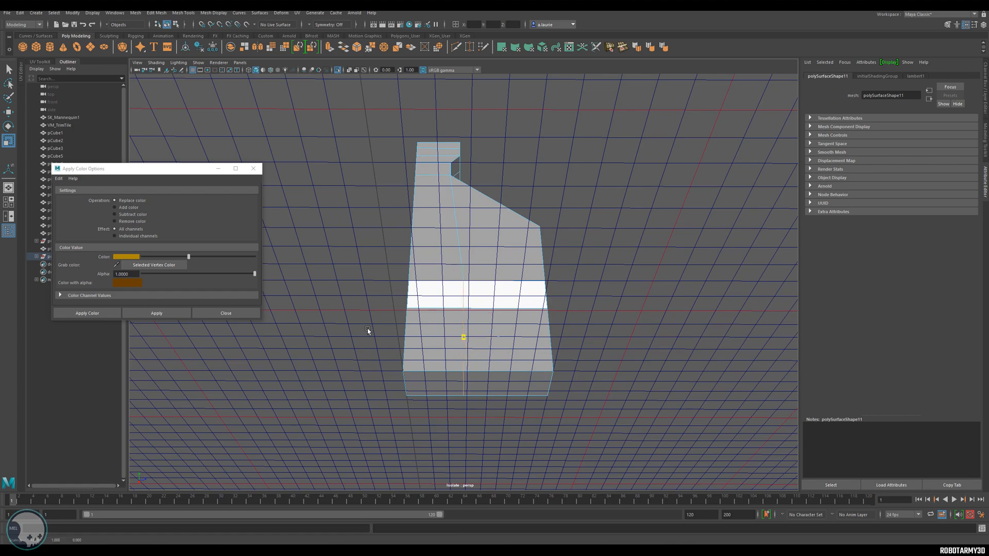
{"action": "left_click_drag", "start_coordinate": [494, 340], "coordinate": [456, 188]}
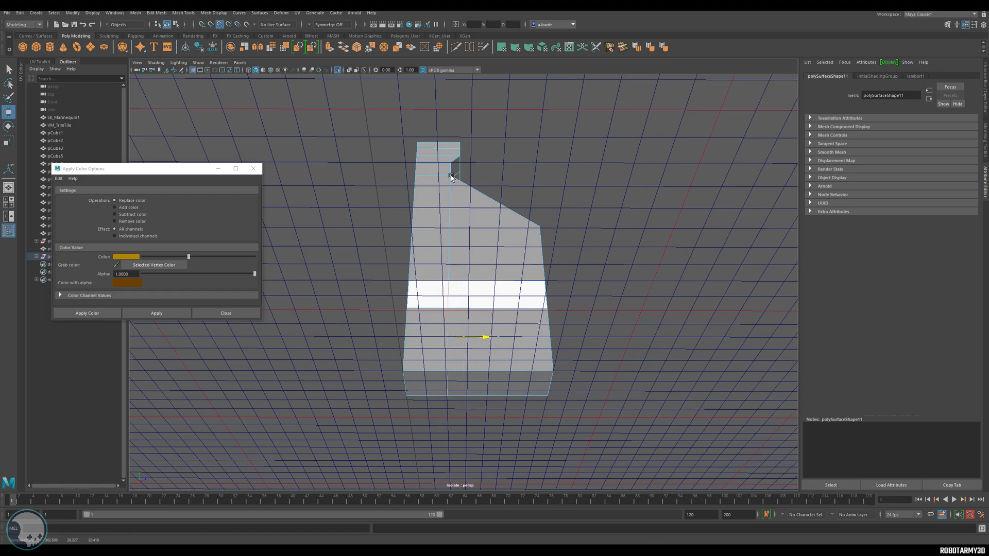
Step: Cut a new edge with Multi-Cut along the body's underside, from the front edge's middle vertex back to the cross edge
{"action": "left_click_drag", "start_coordinate": [520, 296], "coordinate": [490, 281], "text": "alt"}
{"action": "right_click_drag", "start_coordinate": [490, 281], "coordinate": [461, 280]}
{"action": "left_click", "coordinate": [503, 264]}
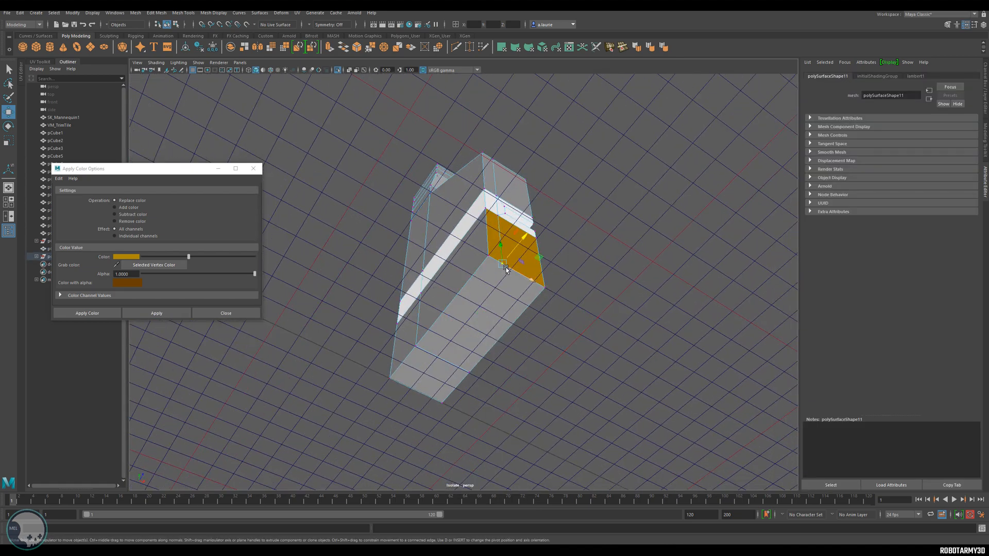
{"action": "left_click", "coordinate": [454, 50]}
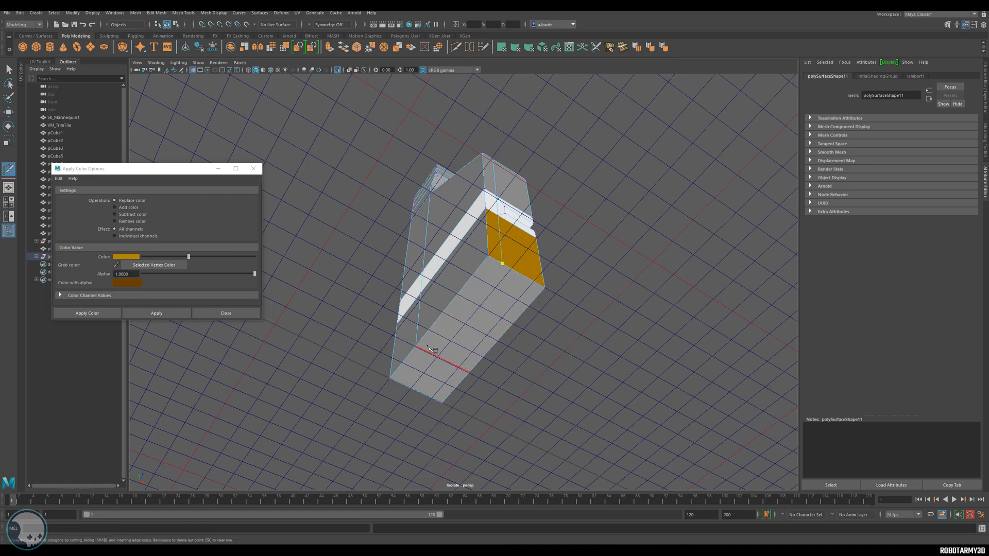
{"action": "key", "text": "w"}
Step: Weld the stray vertices below the sloped step of the kiosk's head onto neighbouring vertices with Target Weld
{"action": "left_click", "coordinate": [425, 320]}
{"action": "mouse_move", "coordinate": [421, 278]}
{"action": "left_mouse_down", "text": "alt"}
{"action": "mouse_move", "coordinate": [440, 348]}
{"action": "mouse_move", "coordinate": [431, 307]}
{"action": "mouse_move", "coordinate": [390, 309]}
{"action": "mouse_move", "coordinate": [379, 299]}
{"action": "mouse_move", "coordinate": [415, 294]}
{"action": "left_mouse_up", "text": "alt"}
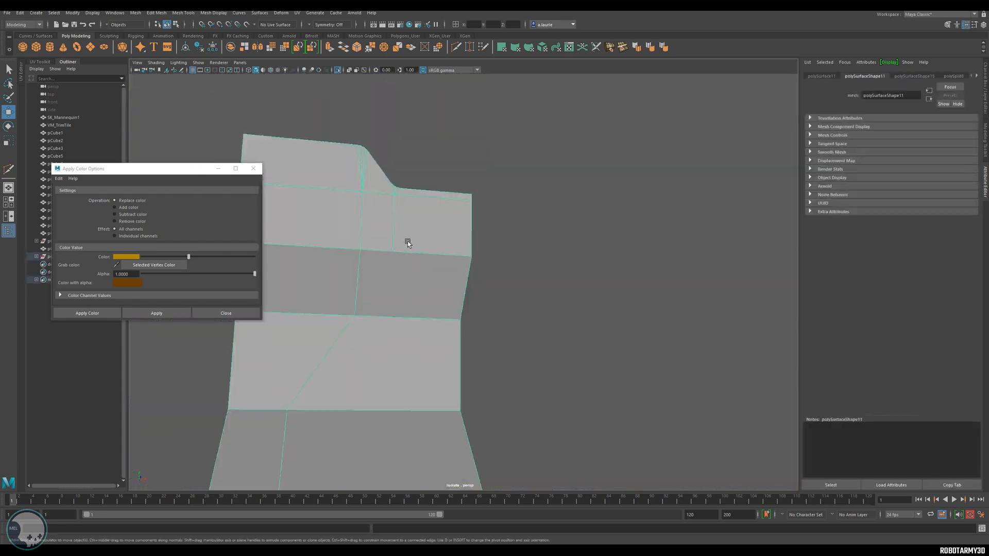
{"action": "left_click_drag", "start_coordinate": [407, 241], "coordinate": [376, 243], "text": "alt"}
{"action": "key", "text": "F9"}
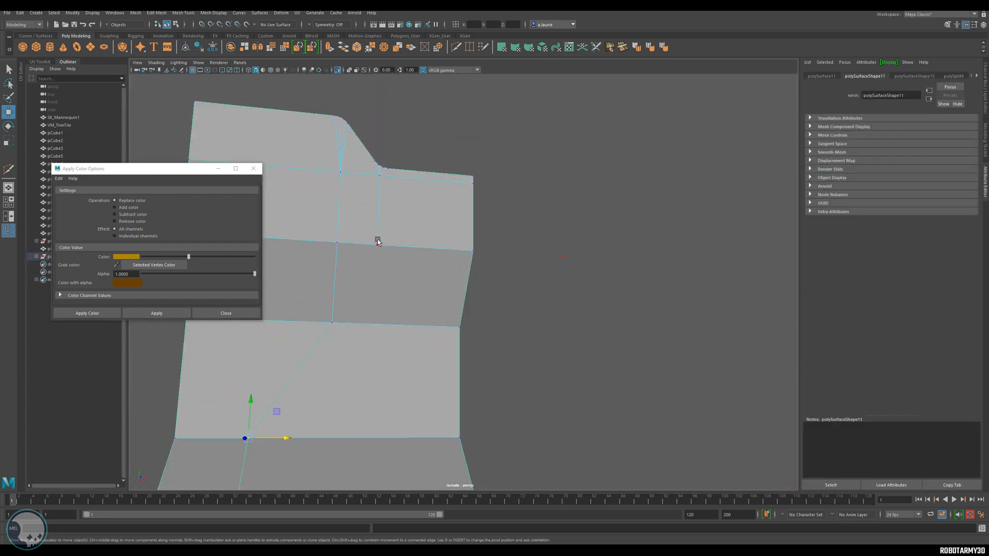
{"action": "left_click", "coordinate": [469, 47]}
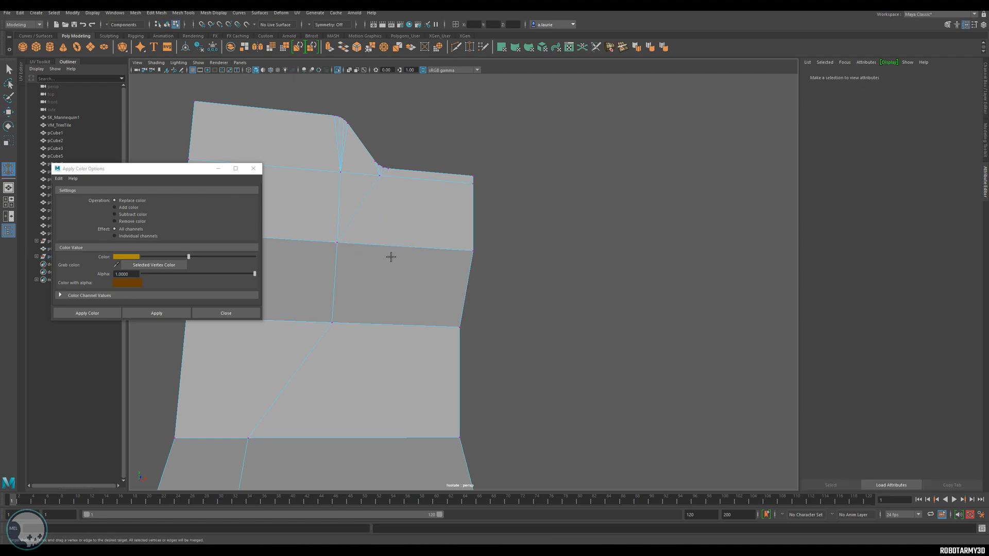
{"action": "mouse_move", "coordinate": [391, 257]}
{"action": "left_mouse_down", "text": "alt"}
{"action": "mouse_move", "coordinate": [268, 280]}
{"action": "mouse_move", "coordinate": [388, 246]}
{"action": "mouse_move", "coordinate": [438, 255]}
{"action": "mouse_move", "coordinate": [455, 278]}
{"action": "mouse_move", "coordinate": [390, 275]}
{"action": "left_mouse_up", "text": "alt"}
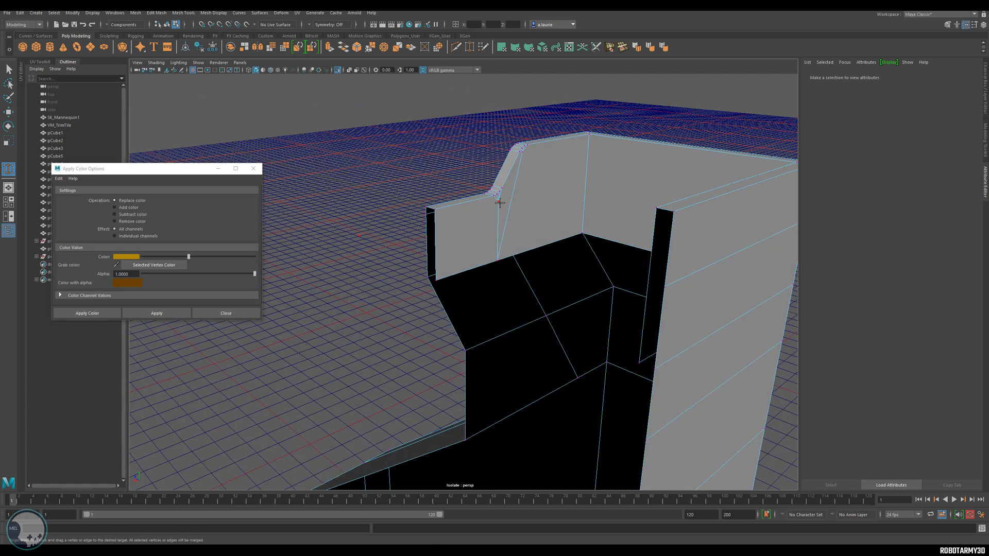
{"action": "left_click_drag", "start_coordinate": [470, 268], "coordinate": [558, 240], "text": "alt"}
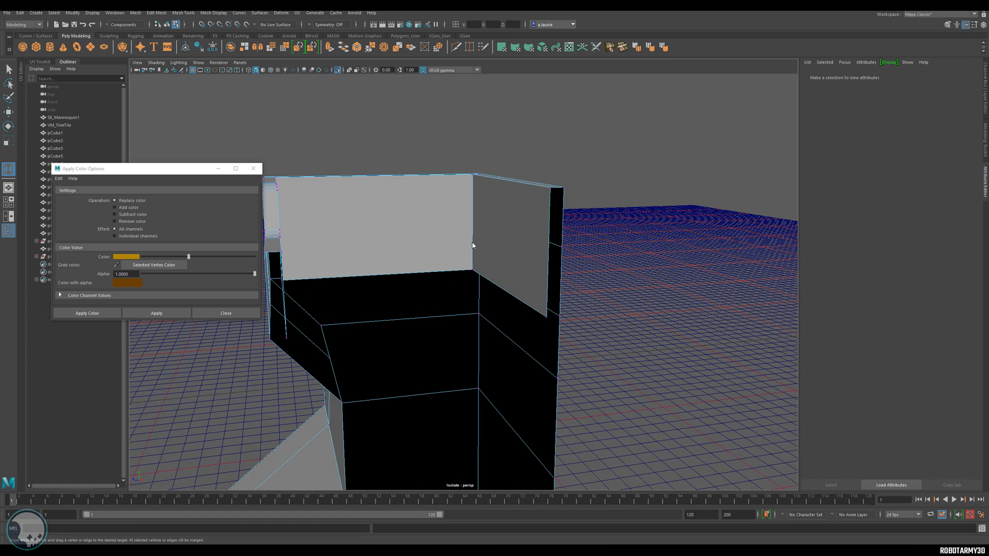
Step: Bridge the opposite inner edges of the head's recess to close the gap, and show the whole kiosk in object mode
{"action": "right_click_drag", "start_coordinate": [472, 243], "coordinate": [473, 222]}
{"action": "left_click_drag", "start_coordinate": [469, 224], "coordinate": [415, 271], "text": "alt"}
{"action": "left_click", "coordinate": [523, 238]}
{"action": "key", "text": "w"}
{"action": "left_click", "coordinate": [396, 232], "text": "shift"}
{"action": "right_click", "coordinate": [397, 233], "text": "shift"}
{"action": "left_click", "coordinate": [395, 325]}
{"action": "right_click", "coordinate": [415, 271]}
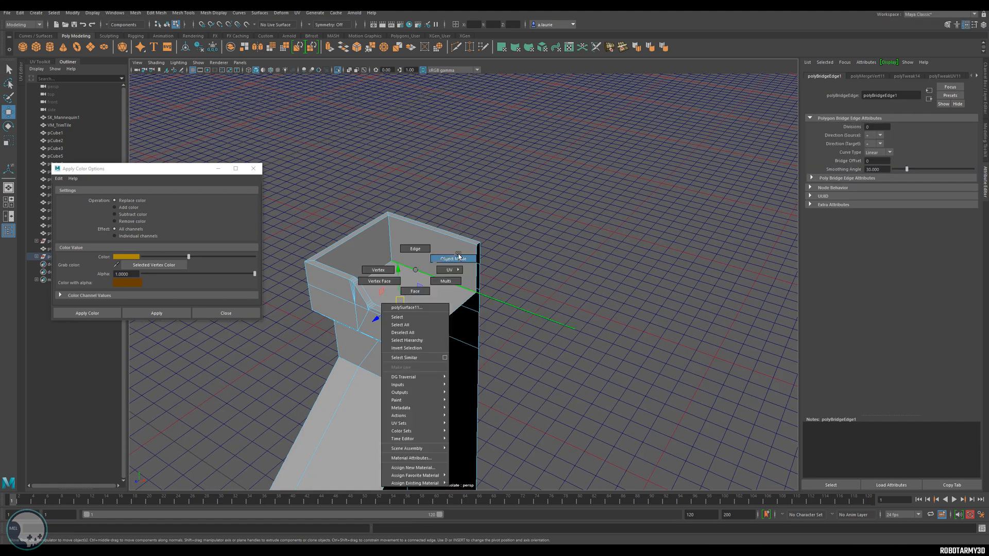
{"action": "scroll", "coordinate": [415, 271], "scroll_direction": "down", "scroll_amount": 5}
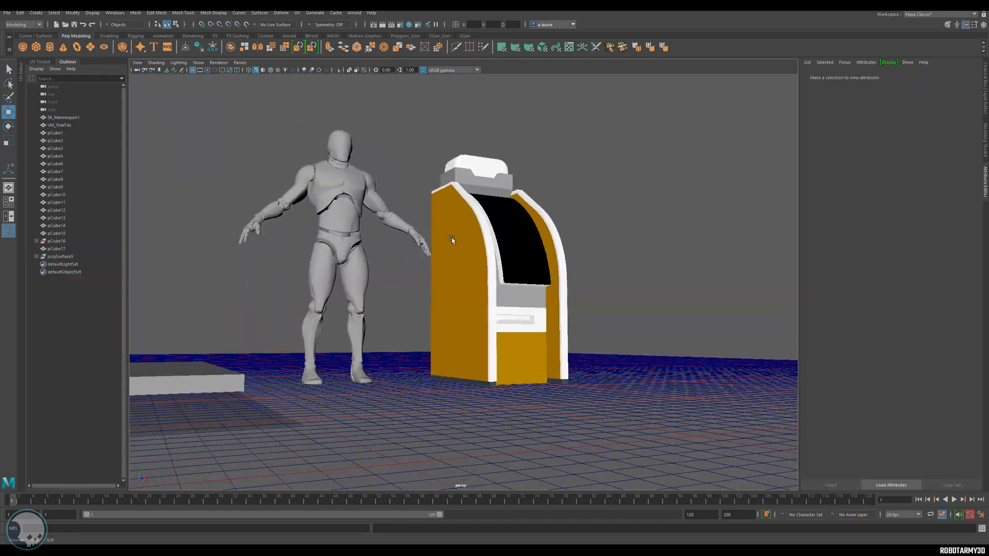
Step: Examine the colored kiosk from several sides beside the mannequin, along with the trim tile blocks, selecting one of the long strips
{"action": "left_click_drag", "start_coordinate": [452, 239], "coordinate": [224, 301], "text": "alt"}
{"action": "scroll", "coordinate": [317, 309], "scroll_direction": "down", "scroll_amount": 4}
{"action": "left_click_drag", "start_coordinate": [317, 309], "coordinate": [289, 340], "text": "alt"}
{"action": "left_click", "coordinate": [271, 308]}
{"action": "middle_click_drag", "start_coordinate": [271, 308], "coordinate": [657, 228], "text": "alt"}
{"action": "scroll", "coordinate": [657, 228], "scroll_direction": "down", "scroll_amount": 2}
{"action": "left_click_drag", "start_coordinate": [654, 195], "coordinate": [566, 255], "text": "alt"}
{"action": "scroll", "coordinate": [486, 262], "scroll_direction": "up", "scroll_amount": 4}
{"action": "left_click_drag", "start_coordinate": [487, 263], "coordinate": [618, 309], "text": "alt"}
{"action": "scroll", "coordinate": [618, 309], "scroll_direction": "down", "scroll_amount": 3}
{"action": "middle_click_drag", "start_coordinate": [364, 206], "coordinate": [475, 162], "text": "alt"}
{"action": "scroll", "coordinate": [476, 162], "scroll_direction": "down", "scroll_amount": 2}
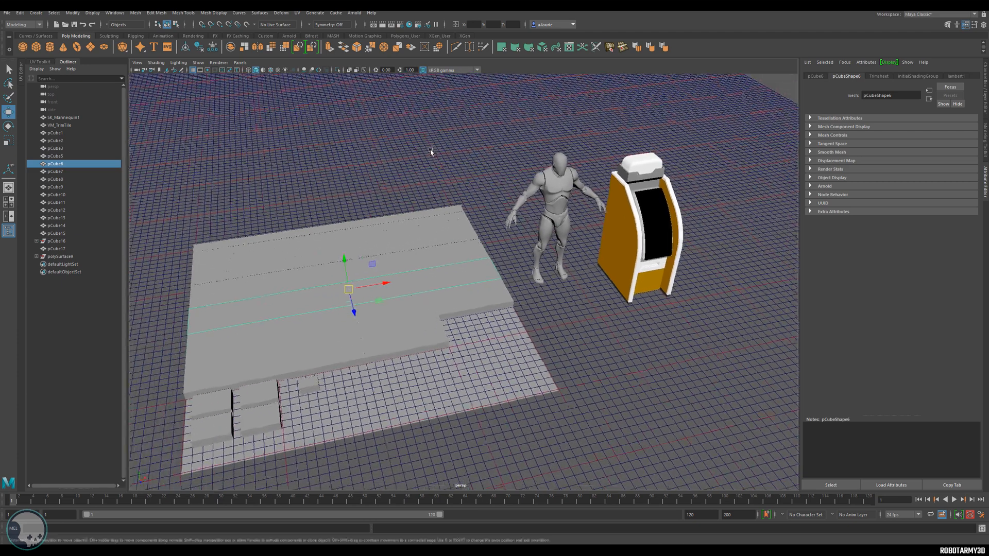